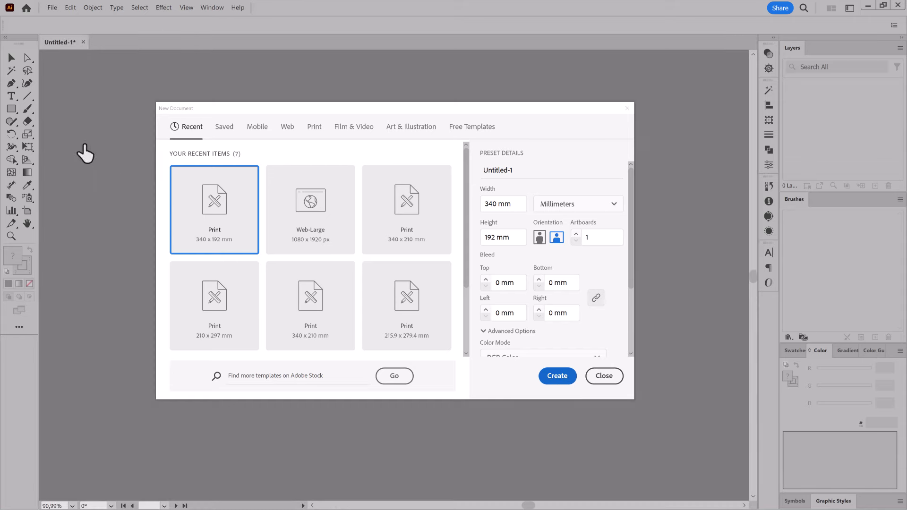
Draw a horizontal and a vertical line and centre each on the artboard.
drag(51, 138, 625, 136)
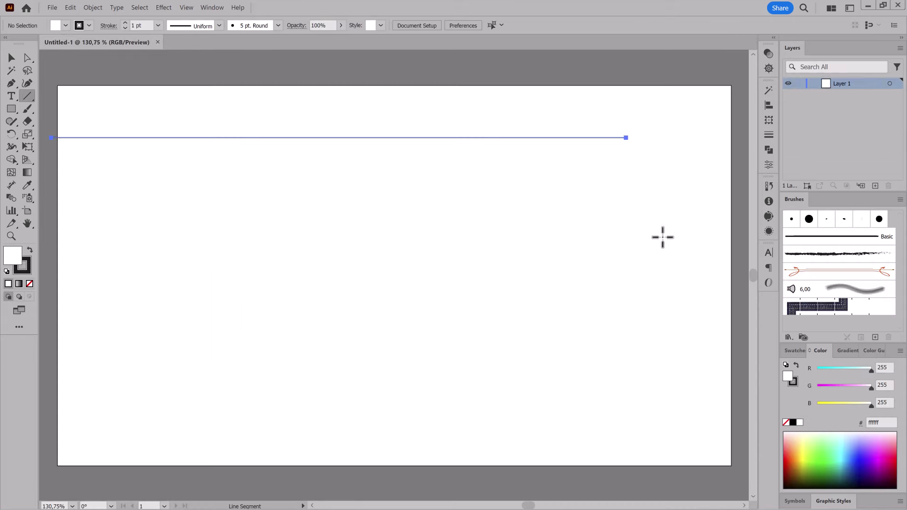
click(500, 25)
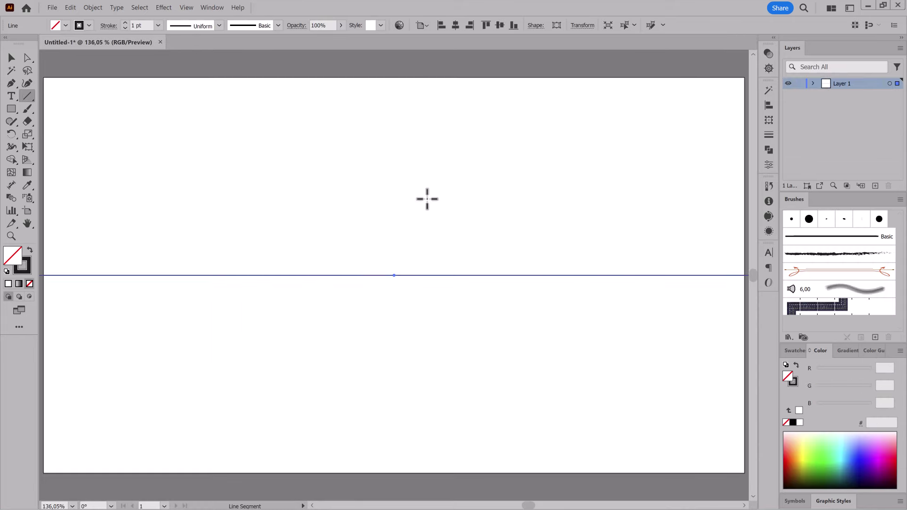
key(ctrl+1)
drag(338, 95, 338, 411)
click(456, 25)
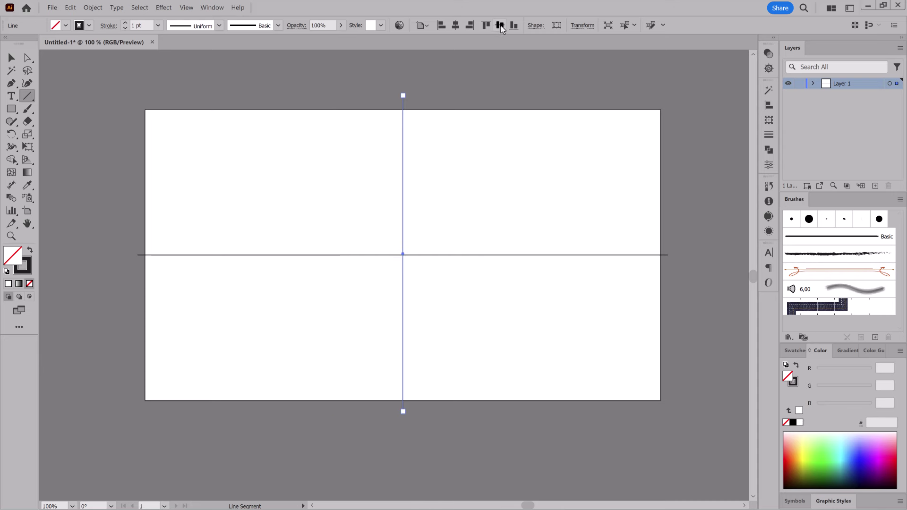
double_click(29, 112)
Brush a test curl and mirror it with a horizontal-reflect Transform effect.
click(512, 309)
drag(458, 217, 439, 205)
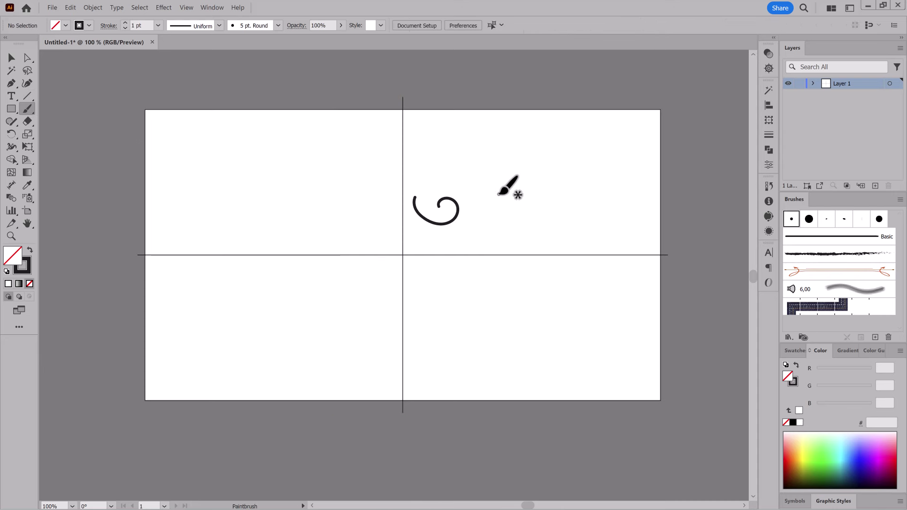
click(891, 83)
click(164, 8)
click(269, 105)
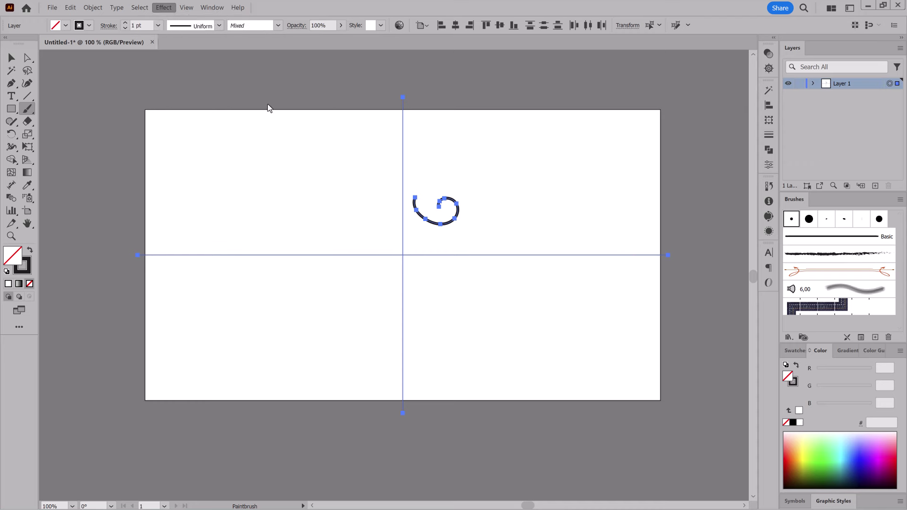
click(754, 316)
click(753, 396)
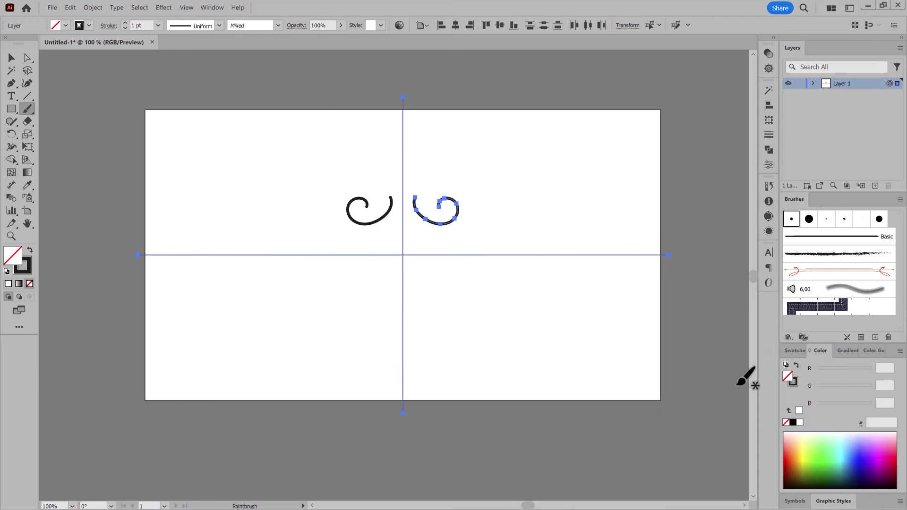
Thin both centre lines to 0,25 pt and remove the practice curl.
click(889, 106)
click(795, 351)
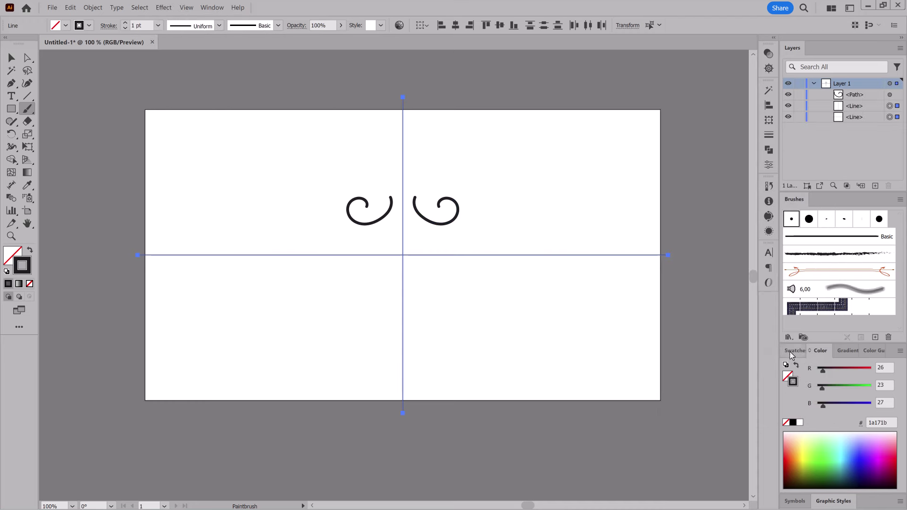
key(ctrl+shift+a)
click(158, 25)
click(176, 37)
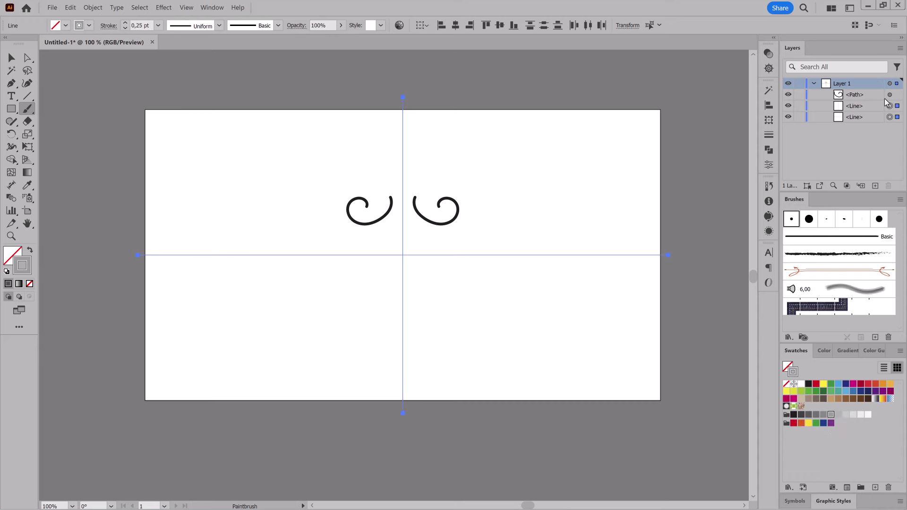
key(ctrl+z)
Save as Divider_02.ai, lock the centre lines, and brush the flowing flourish.
click(52, 7)
click(75, 34)
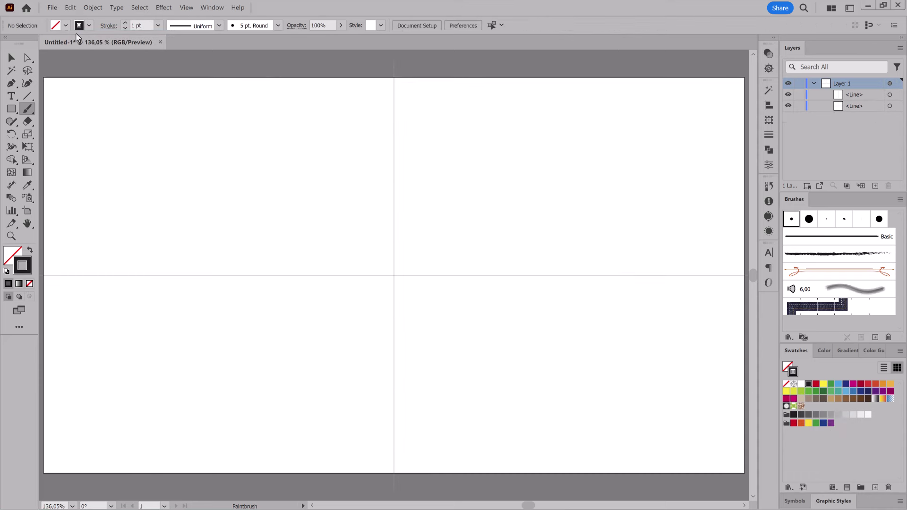
drag(800, 94, 800, 106)
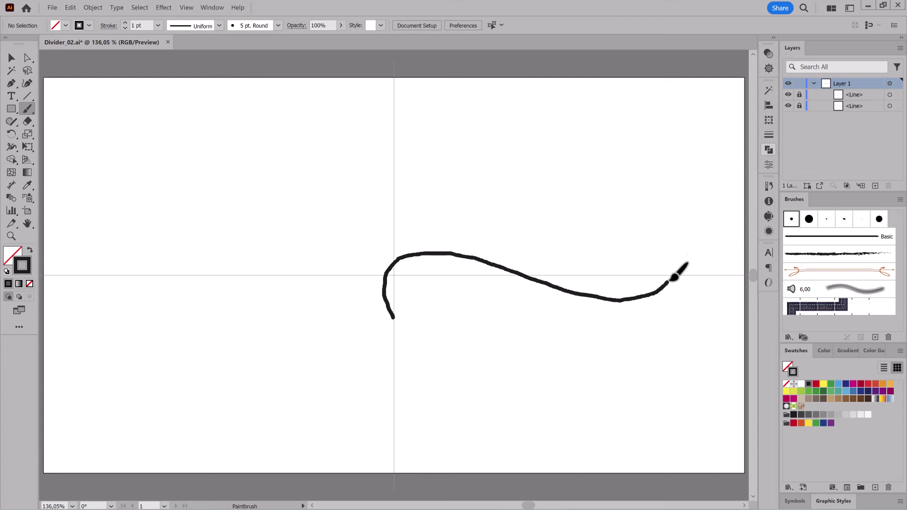
drag(622, 256, 629, 259)
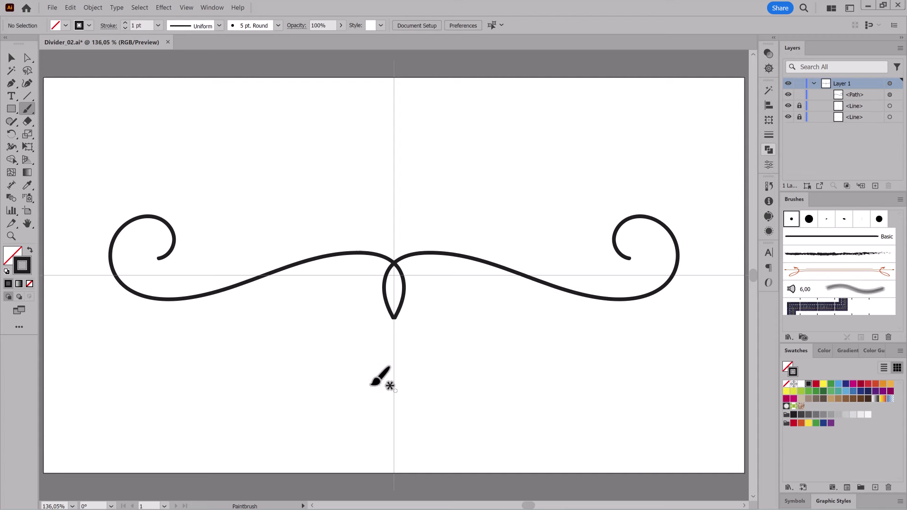
drag(392, 337, 512, 421)
click(387, 196)
Pull the central loop's bottom anchor into a sharp V and widen the loop.
click(392, 303)
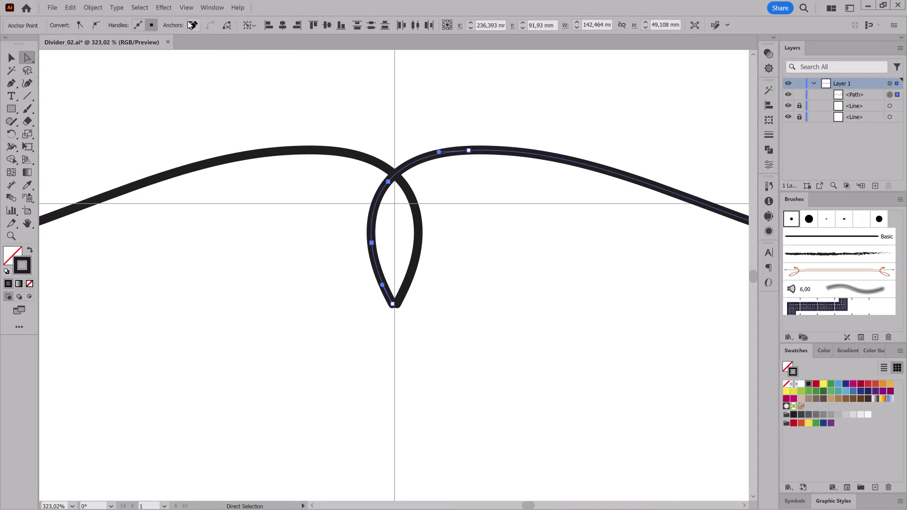
mouse_move(391, 304)
mouse_down()
mouse_move(394, 313)
mouse_move(318, 189)
mouse_up()
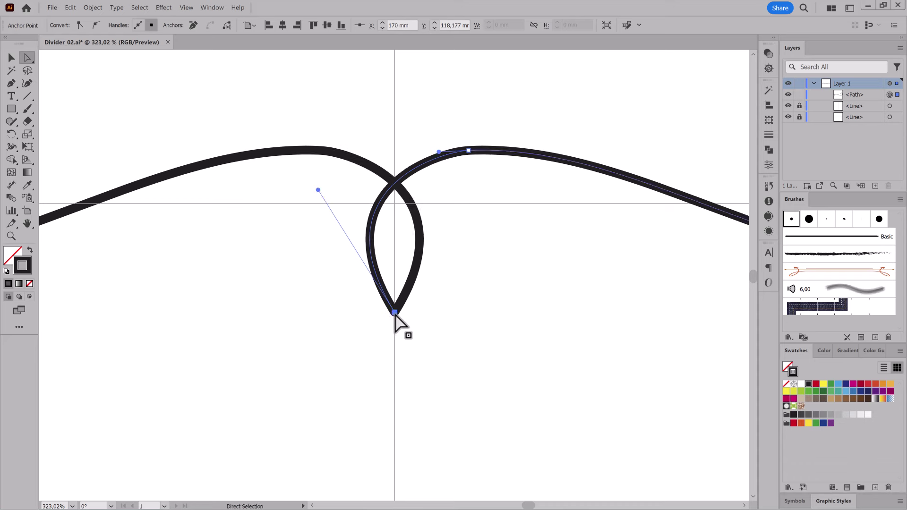
drag(396, 314, 398, 352)
drag(439, 152, 380, 152)
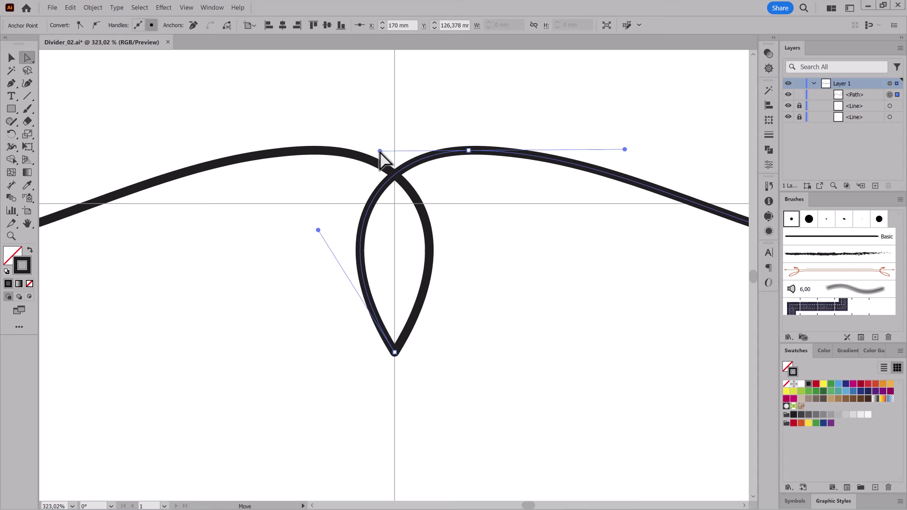
drag(318, 230, 293, 277)
scroll(440, 332, down, 5)
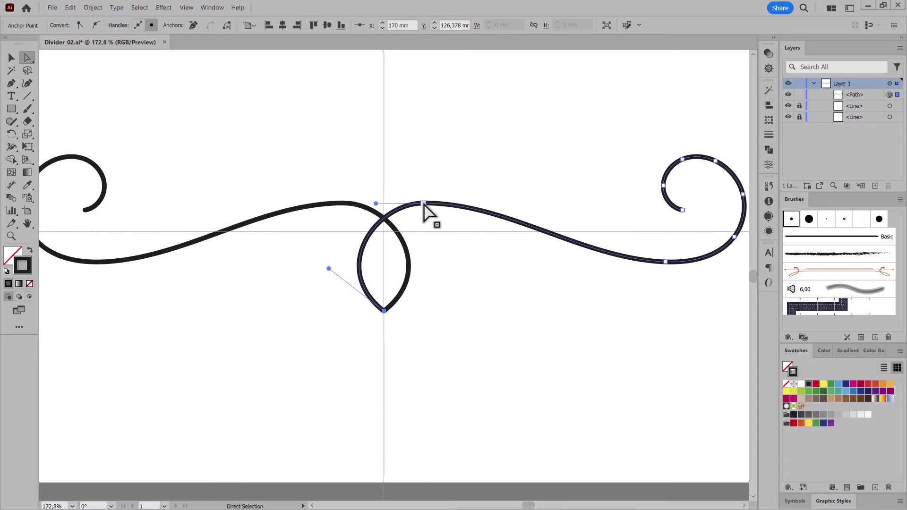
Lengthen the top anchor's handles and reshape the lower curve before the right curl.
click(431, 199)
drag(384, 199, 367, 198)
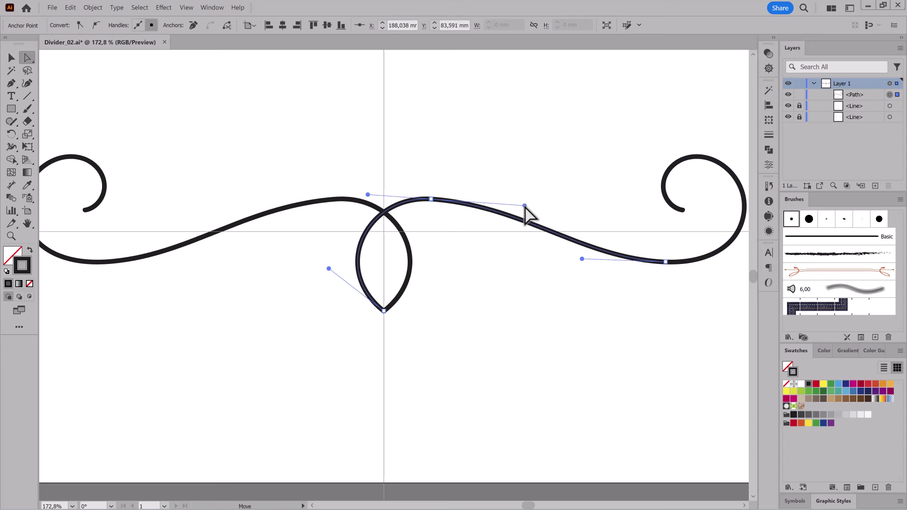
drag(515, 199, 529, 199)
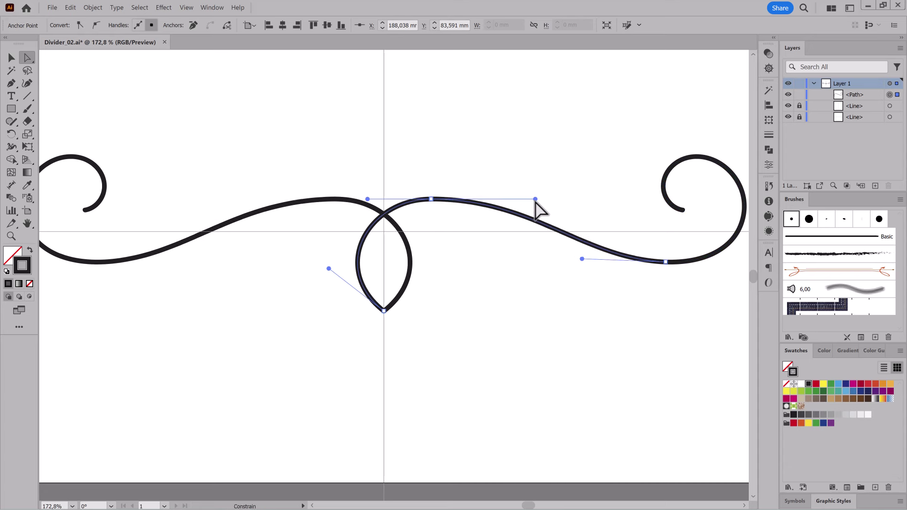
mouse_move(582, 259)
mouse_down()
mouse_move(581, 268)
mouse_move(590, 262)
mouse_up()
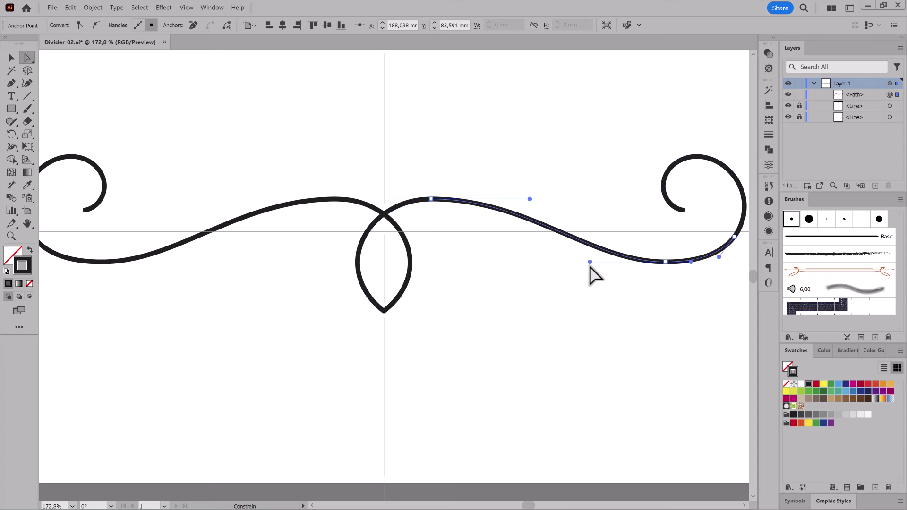
Delete the inner curl's extra points and round out its top and end point.
click(682, 168)
key(Delete)
drag(683, 210, 614, 210)
mouse_move(705, 155)
mouse_down()
mouse_move(685, 154)
mouse_move(656, 125)
mouse_up()
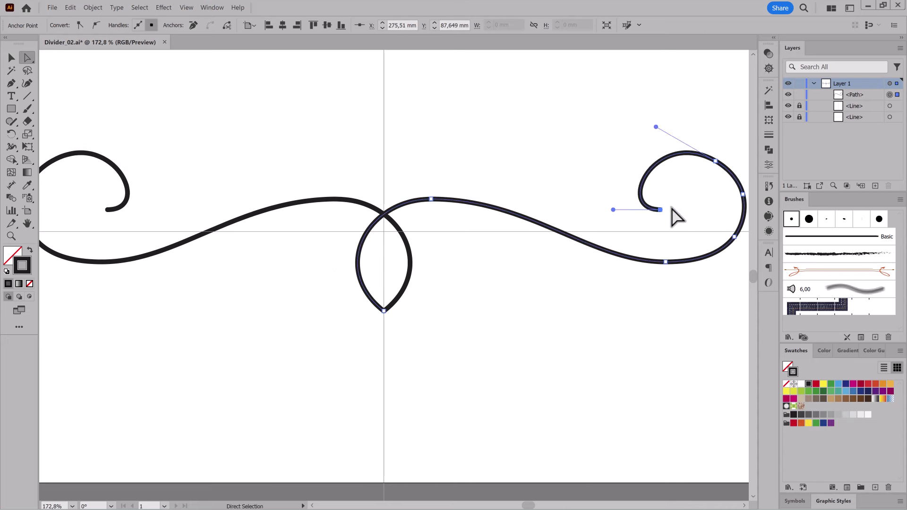
mouse_move(660, 210)
mouse_down()
mouse_move(674, 215)
mouse_move(623, 207)
mouse_up()
drag(722, 203, 627, 199)
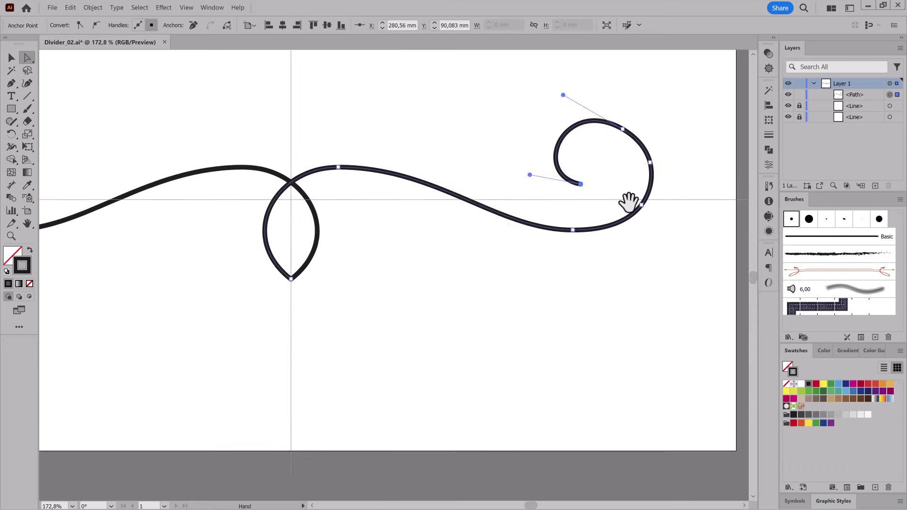
click(638, 155)
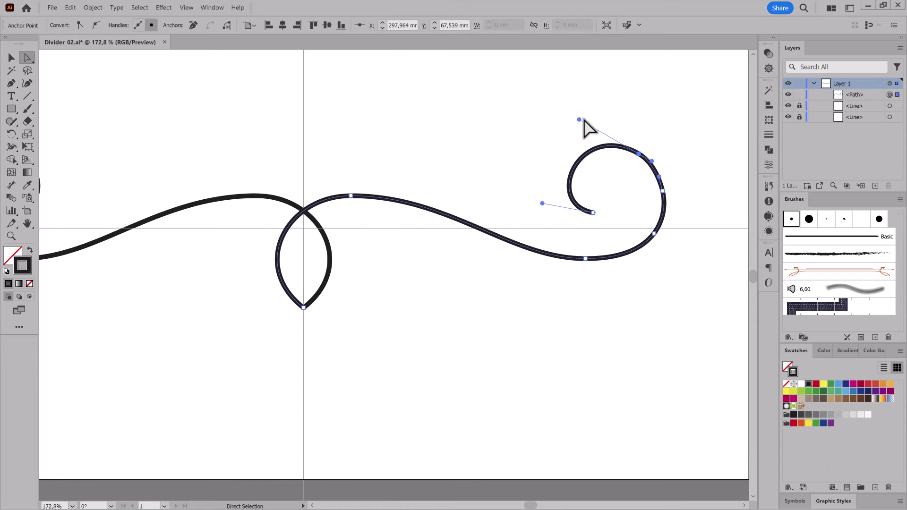
Smooth the bumps in the curl and give the flourish a plain Basic stroke.
key(v)
drag(12, 121, 61, 147)
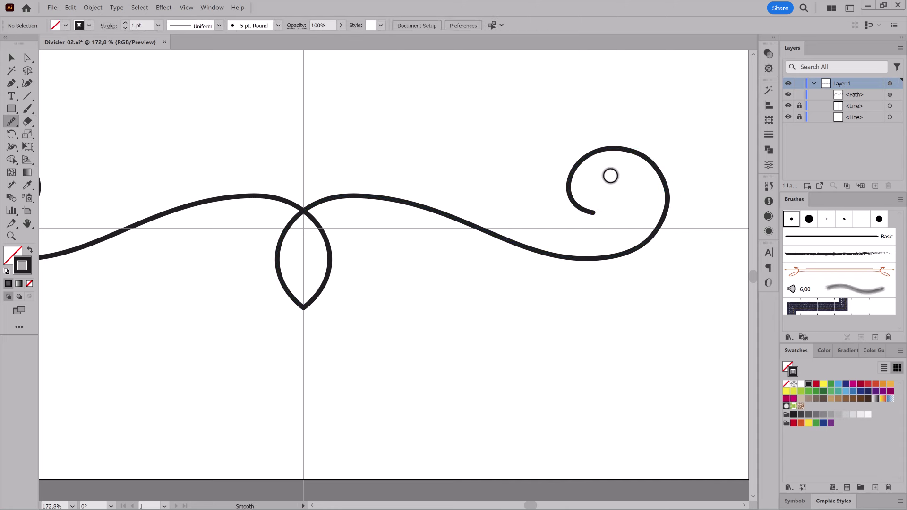
drag(480, 232, 632, 156)
key(ctrl+shift+a)
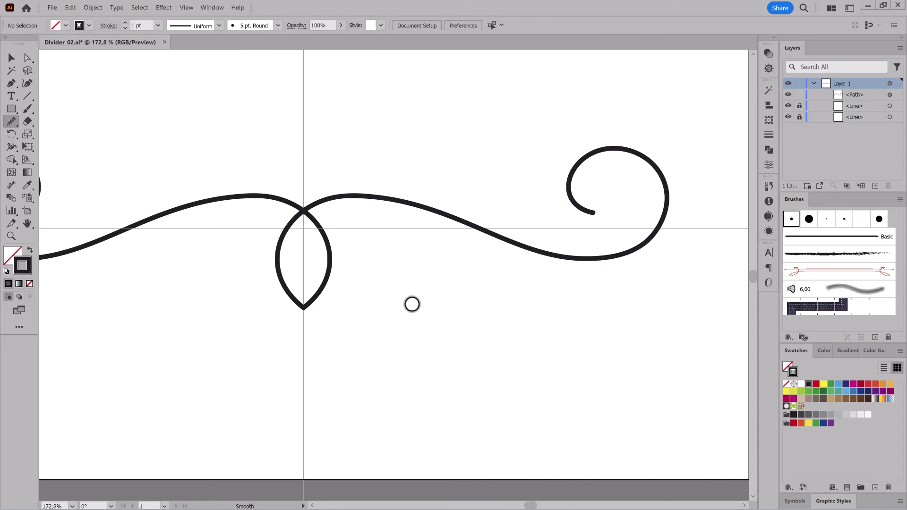
key(v)
key(ctrl+a)
click(832, 236)
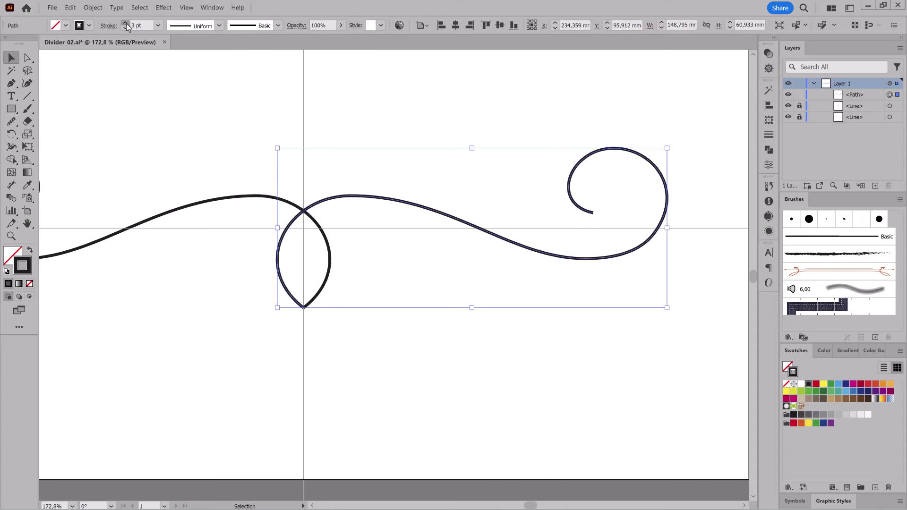
Thicken the flourish with a variable width using the Width tool.
click(769, 135)
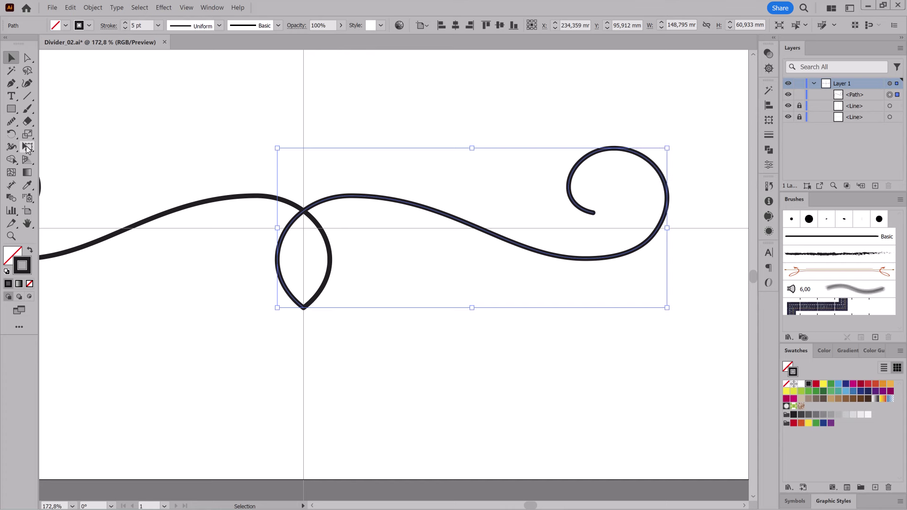
key(shift+w)
drag(569, 196, 578, 198)
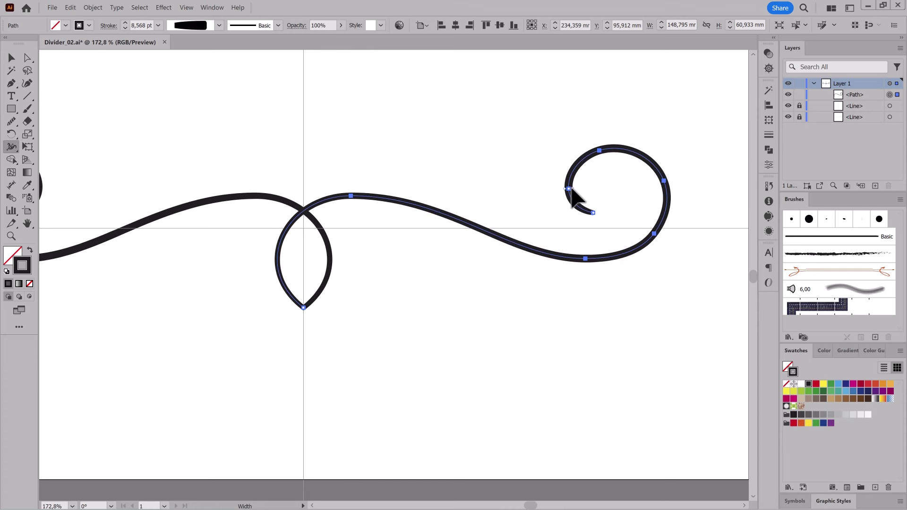
scroll(579, 194, up, 3)
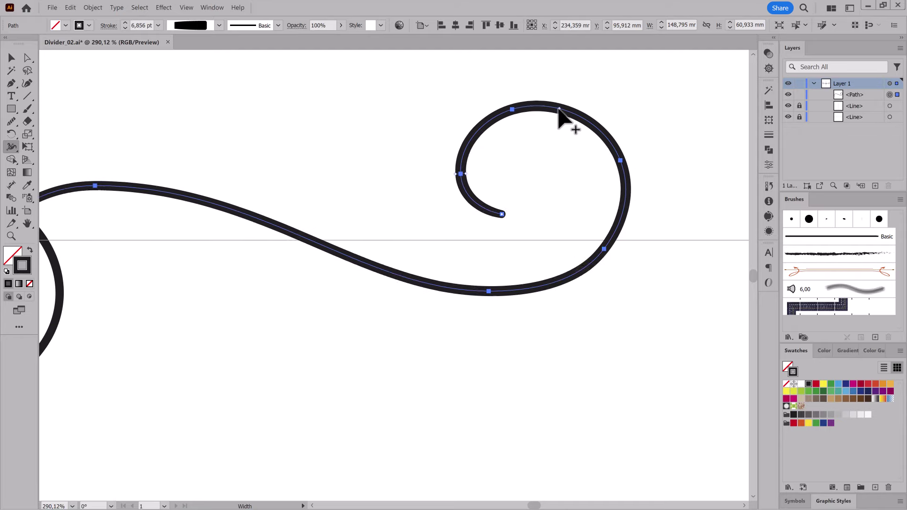
drag(357, 312, 446, 265)
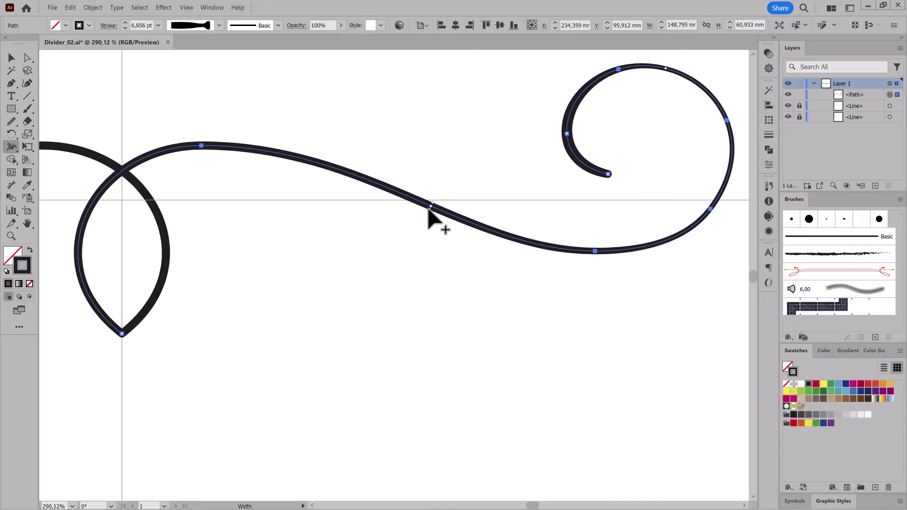
scroll(449, 282, up, 4)
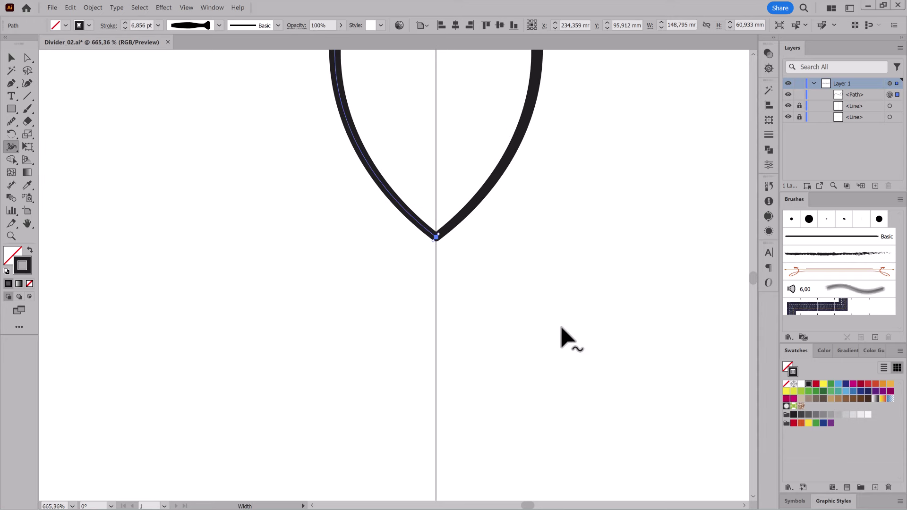
scroll(562, 334, down, 5)
scroll(574, 300, right, 5)
Raise the stroke weight to 13 pt and narrow the stroke toward the curl's tip.
click(125, 22)
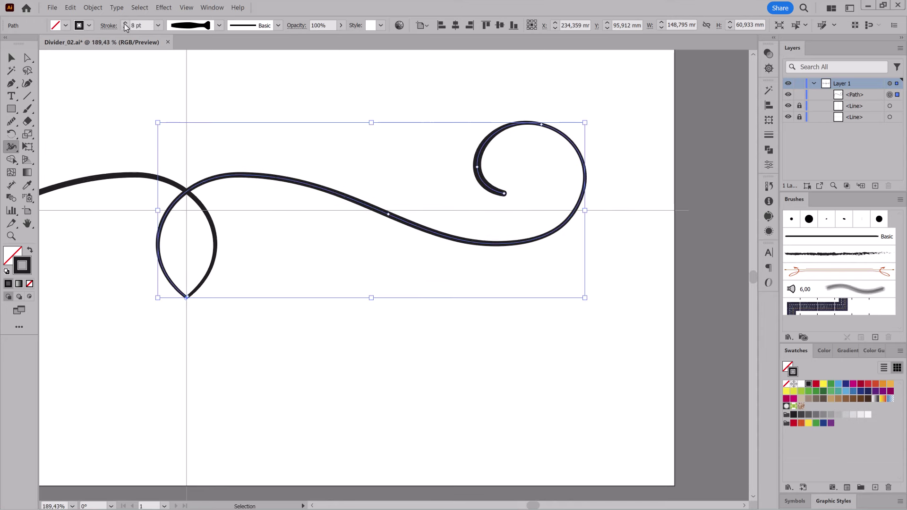
click(126, 22)
click(126, 23)
click(125, 23)
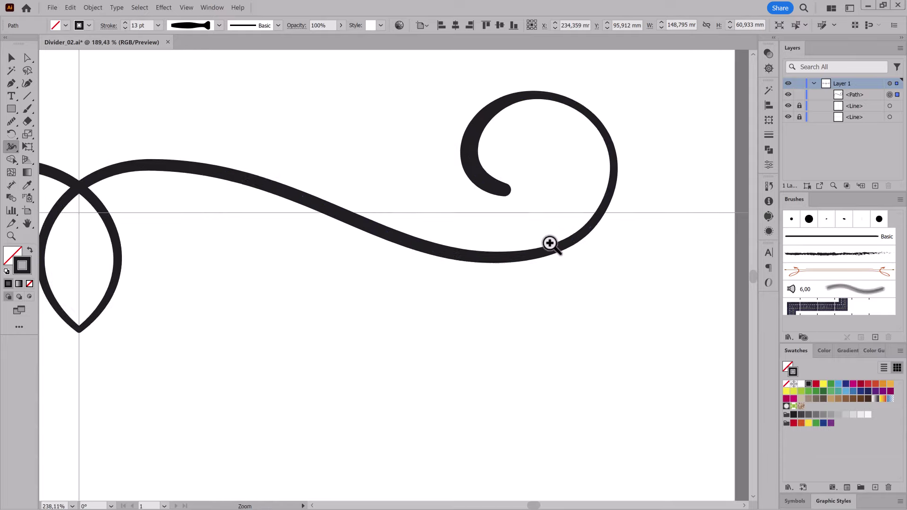
scroll(548, 245, up, 3)
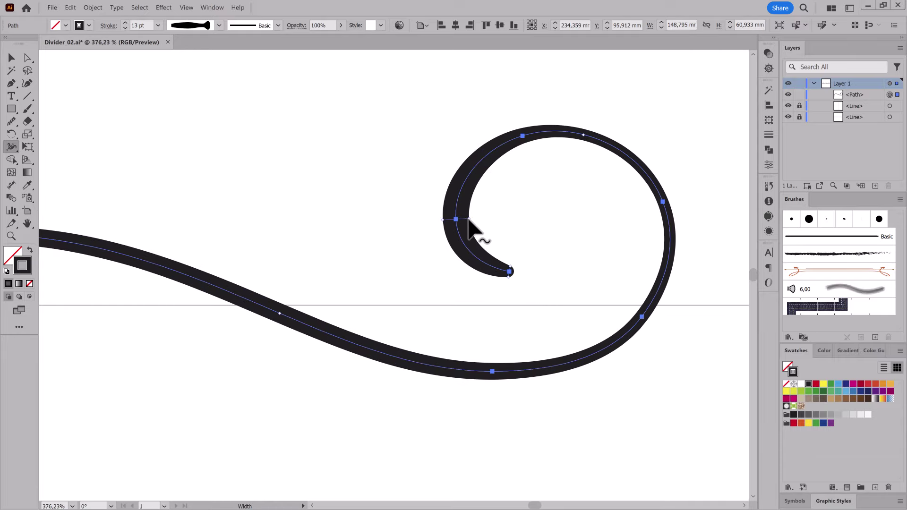
drag(507, 282, 477, 233)
scroll(444, 304, down, 5)
scroll(443, 304, down, 1)
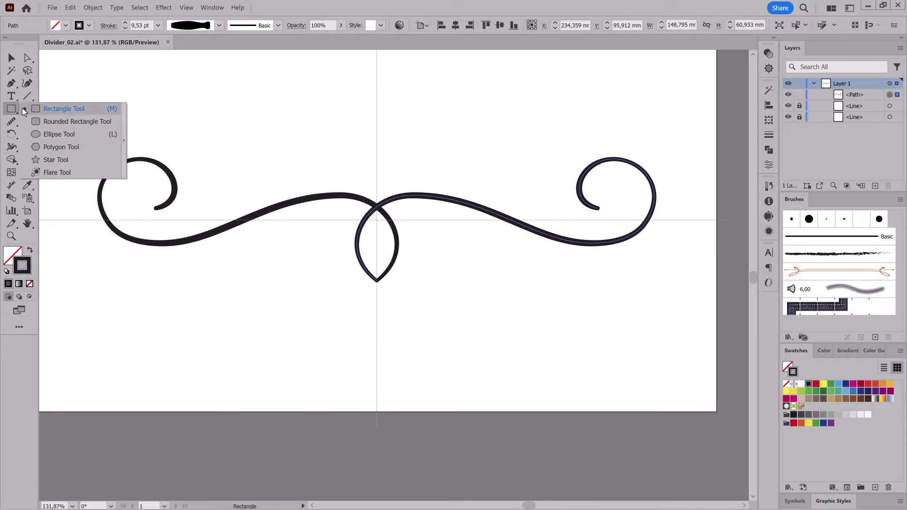
Draw a solid black circle inside the curl and shrink it to fit.
drag(11, 108, 71, 119)
drag(593, 185, 613, 205)
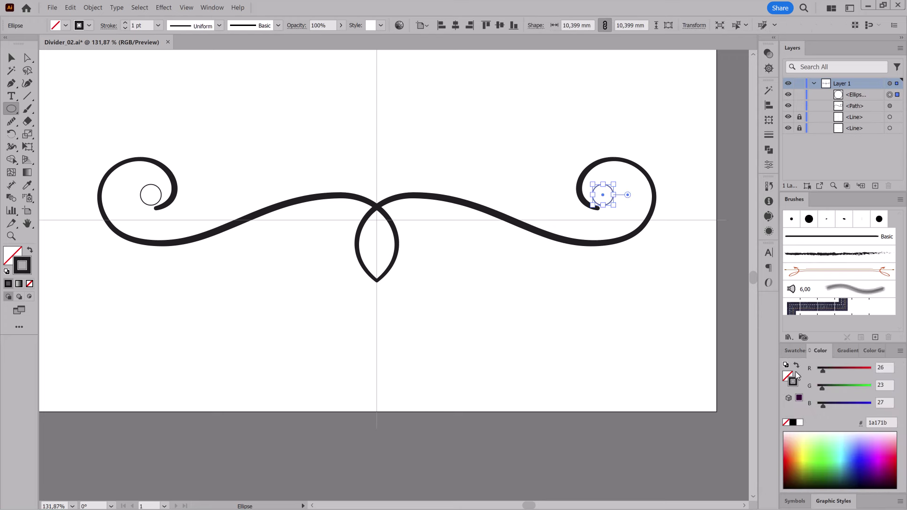
key(shift+x)
scroll(581, 207, up, 3)
scroll(580, 206, up, 1)
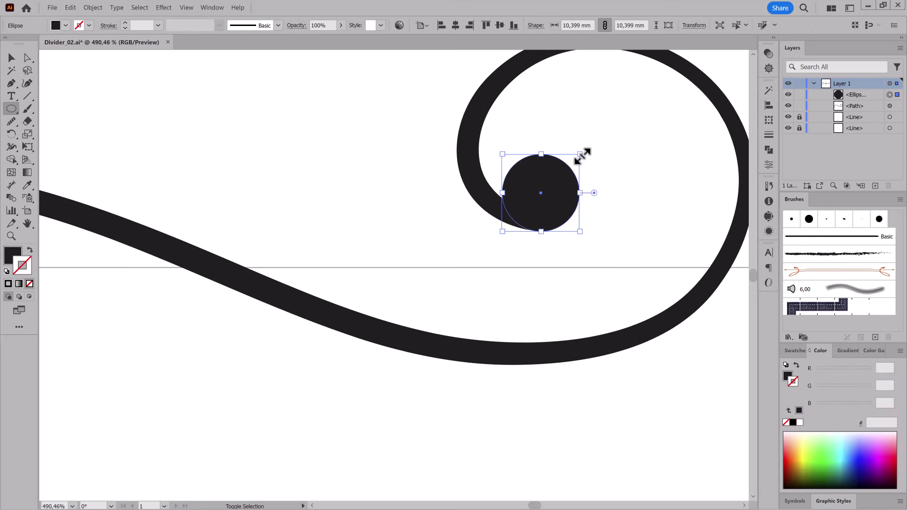
drag(579, 152, 573, 159)
scroll(560, 218, up, 5)
scroll(385, 212, down, 8)
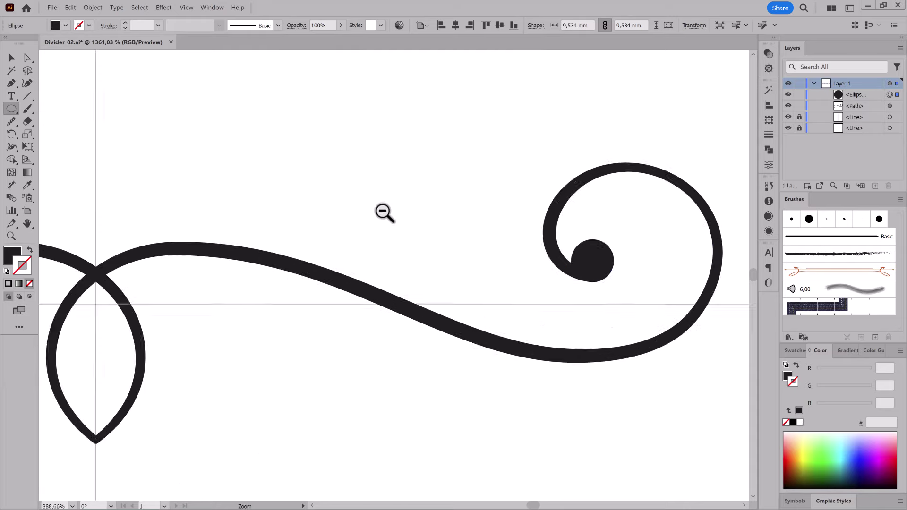
scroll(385, 212, up, 1)
Set the main divider's stroke colour to pure black 000000.
ctrl+click(399, 284)
click(793, 422)
ctrl+click(525, 438)
scroll(525, 438, down, 4)
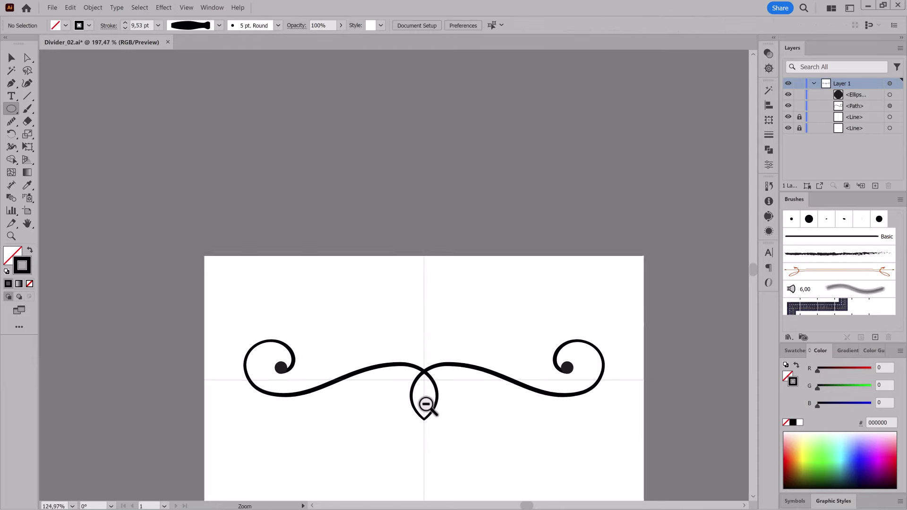
scroll(518, 223, up, 2)
scroll(517, 223, up, 1)
Paint a loose second flourish across the right half and rotate it slightly.
ctrl+click(438, 254)
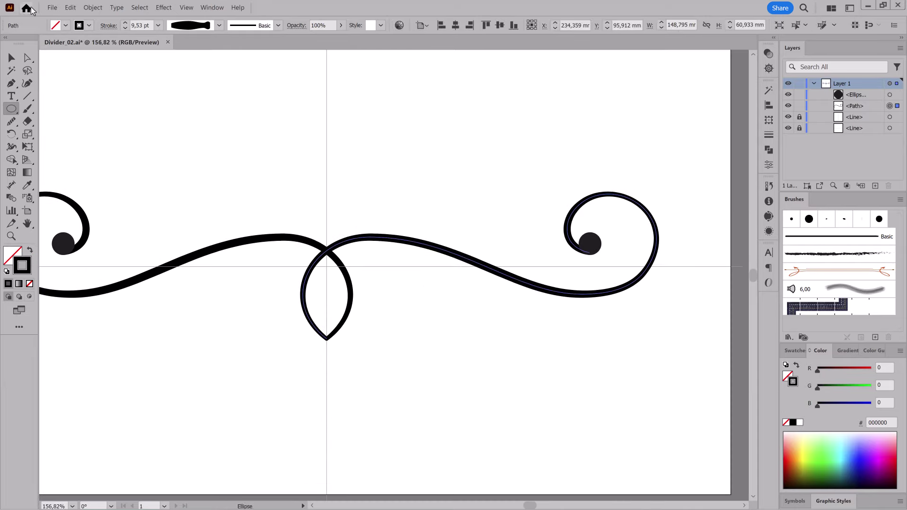
click(541, 327)
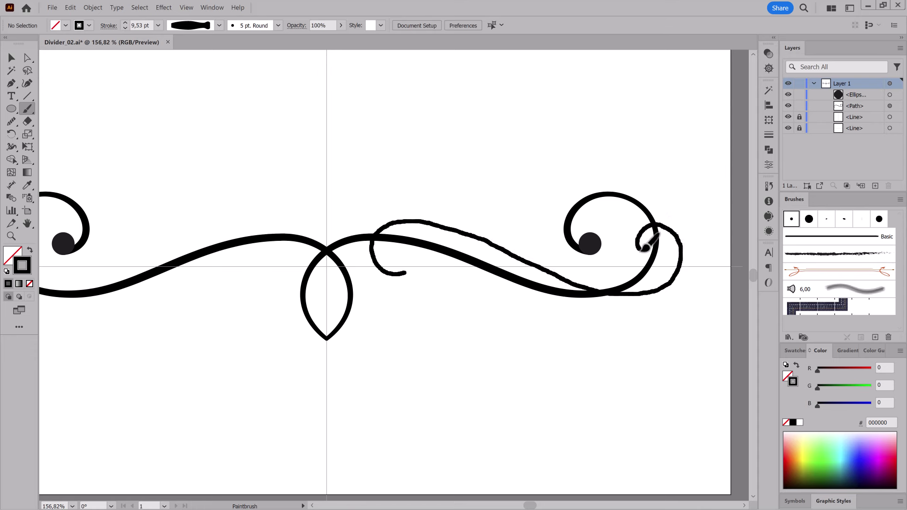
drag(642, 249, 640, 251)
ctrl+click(633, 296)
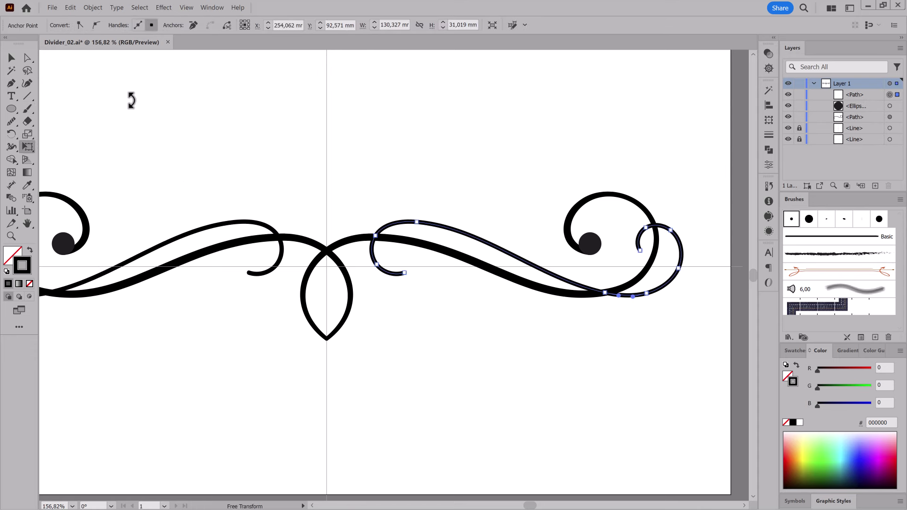
key(v)
drag(368, 223, 361, 222)
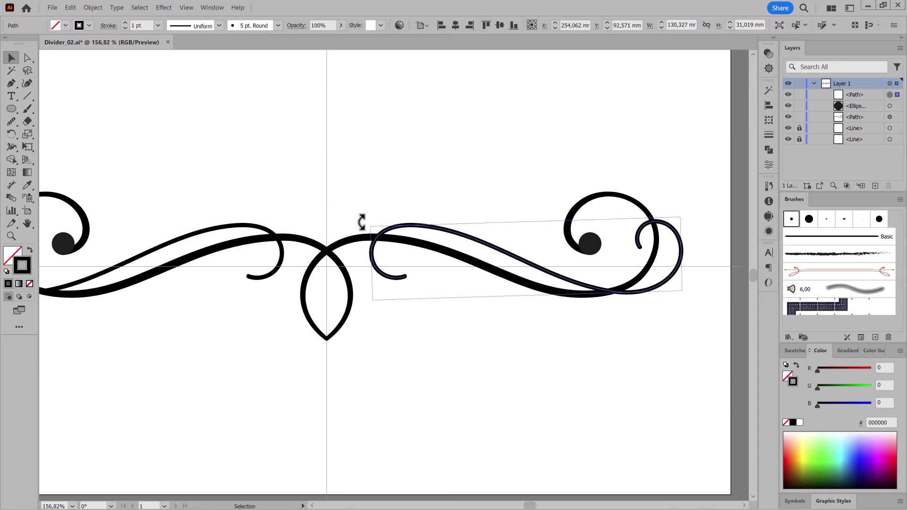
Pull the thin flourish's small right loop leftward and adjust its end handles to tighten it.
click(27, 58)
drag(655, 231, 632, 245)
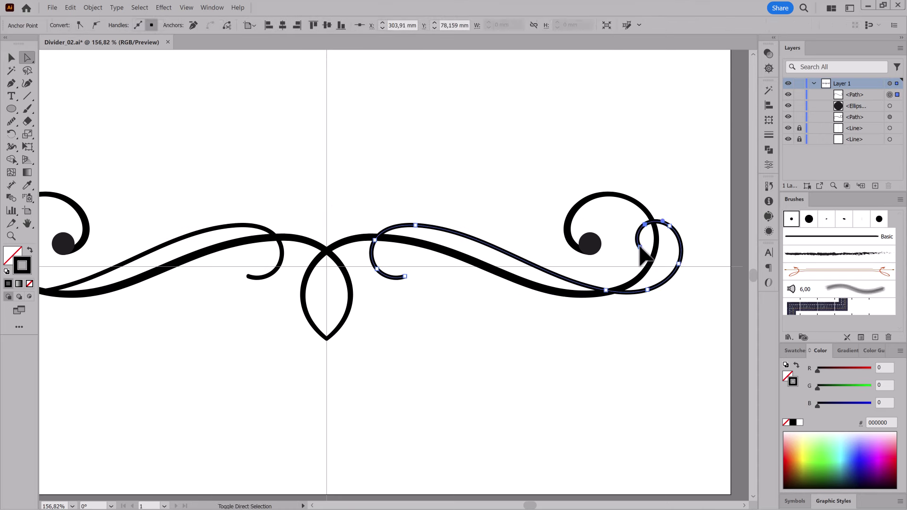
alt+scroll(634, 258, up, 3)
drag(539, 236, 580, 222)
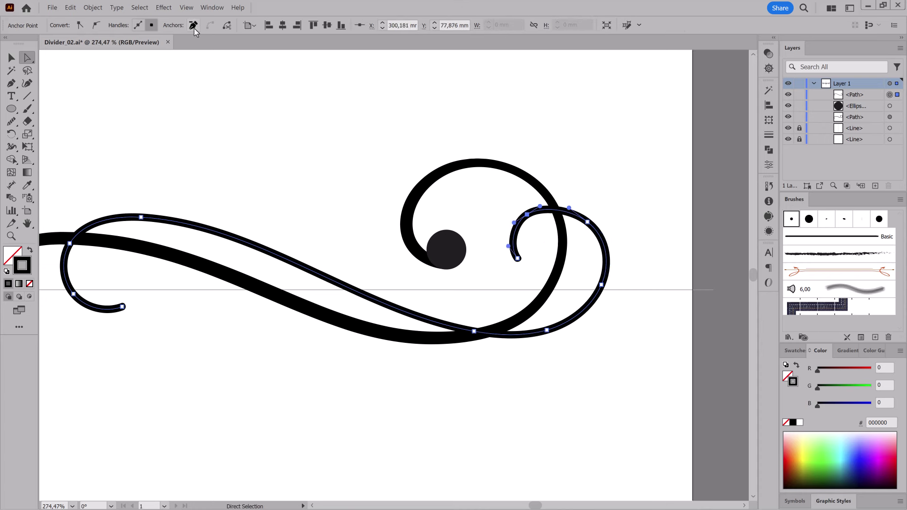
click(518, 258)
drag(569, 208, 558, 194)
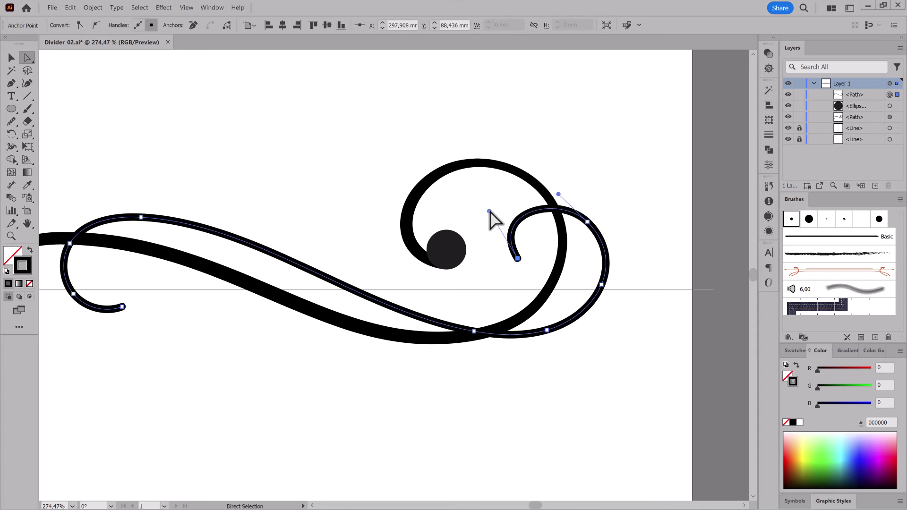
drag(489, 211, 497, 210)
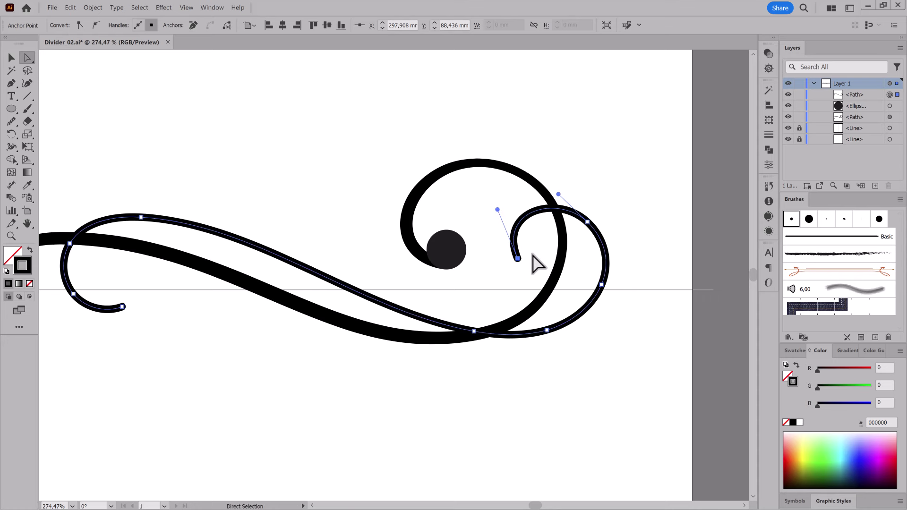
drag(427, 188, 492, 141)
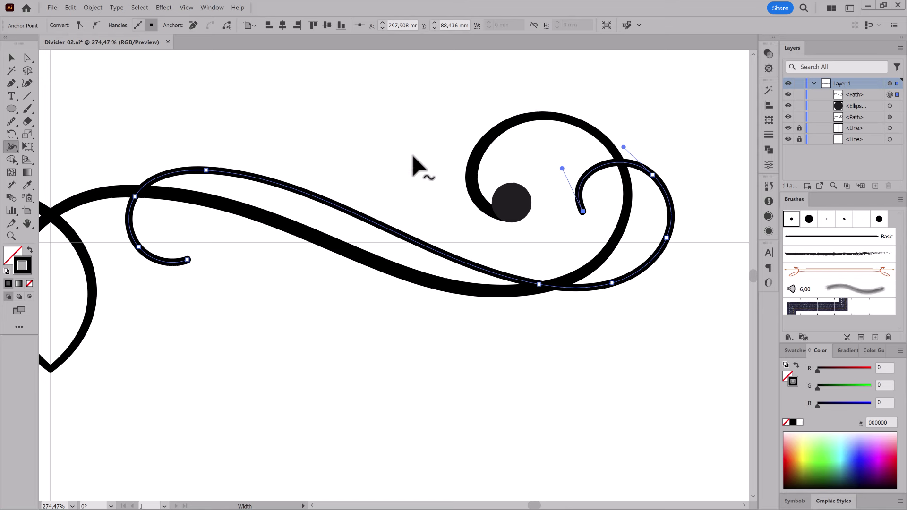
Give the thin flourish a thicker plain stroke, widened loop and arc, and thinner middle.
key(v)
click(830, 236)
click(126, 23)
click(125, 22)
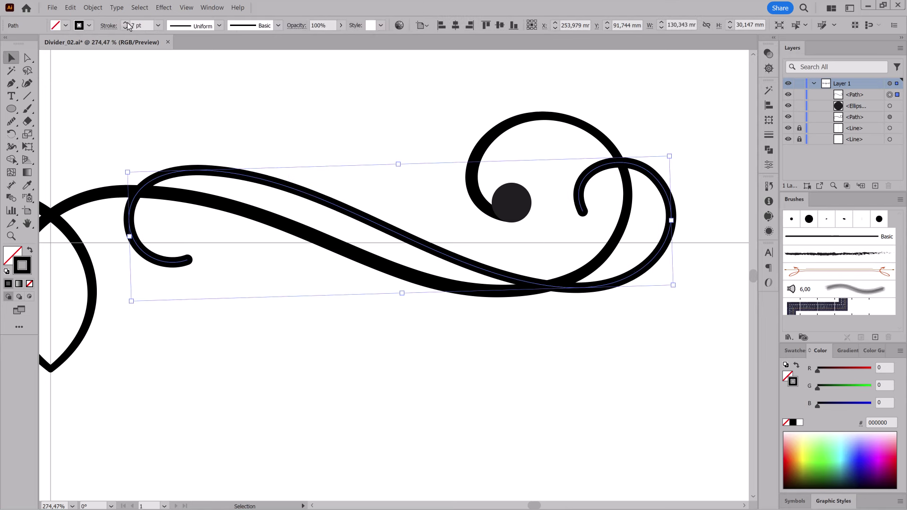
click(11, 147)
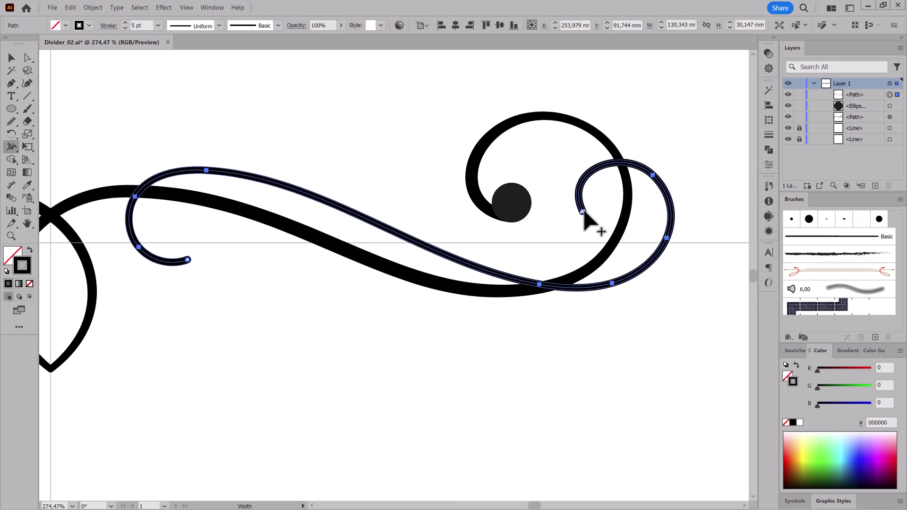
drag(659, 190, 650, 182)
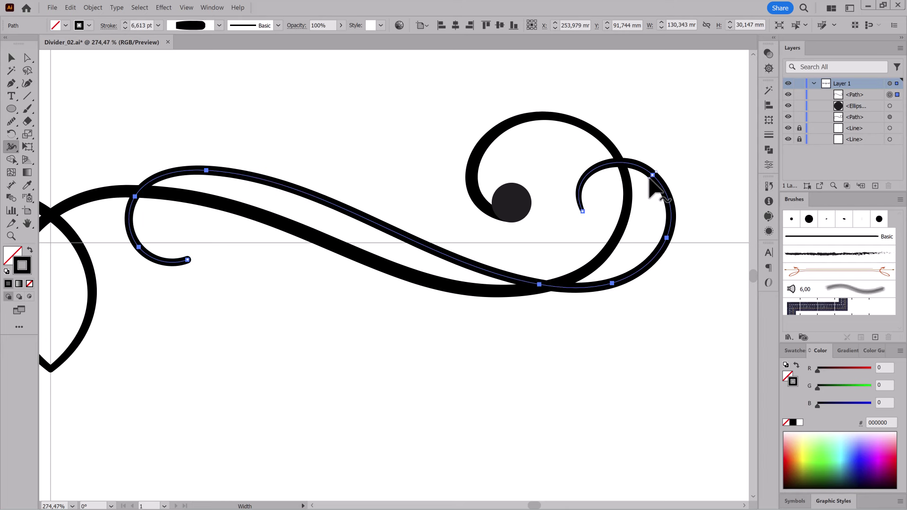
drag(578, 290, 578, 287)
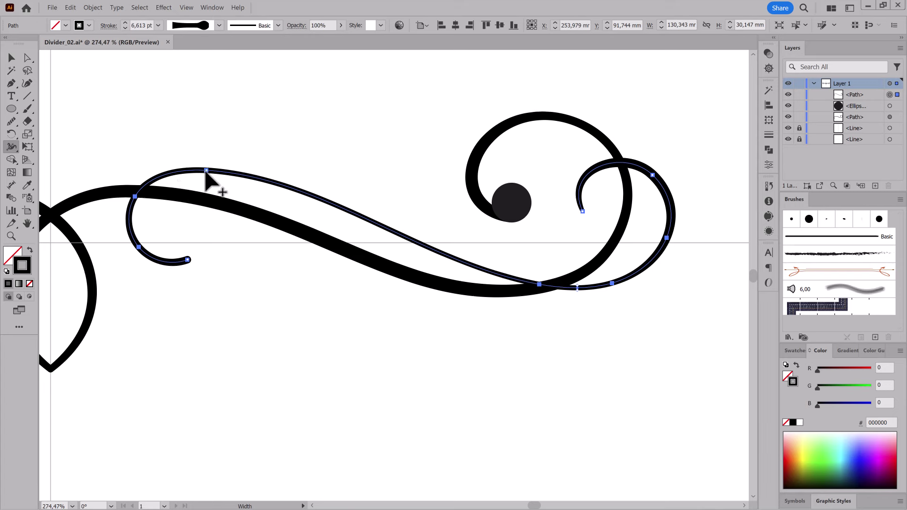
drag(206, 171, 207, 183)
ctrl+click(531, 425)
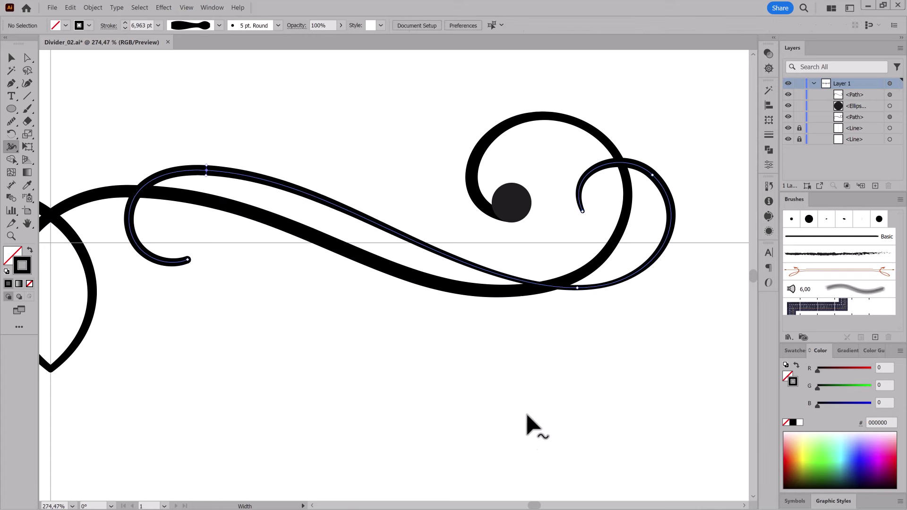
scroll(446, 384, down, 5)
Copy the black dot into the left curl, fill it 000000, and shrink it to about 7.5 mm.
scroll(431, 358, up, 5)
click(11, 57)
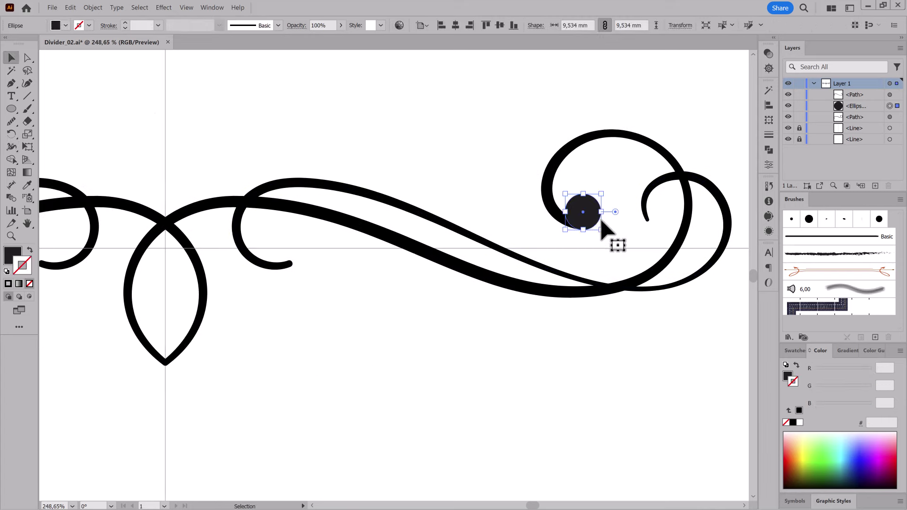
drag(601, 217, 321, 270)
scroll(307, 267, up, 5)
click(793, 423)
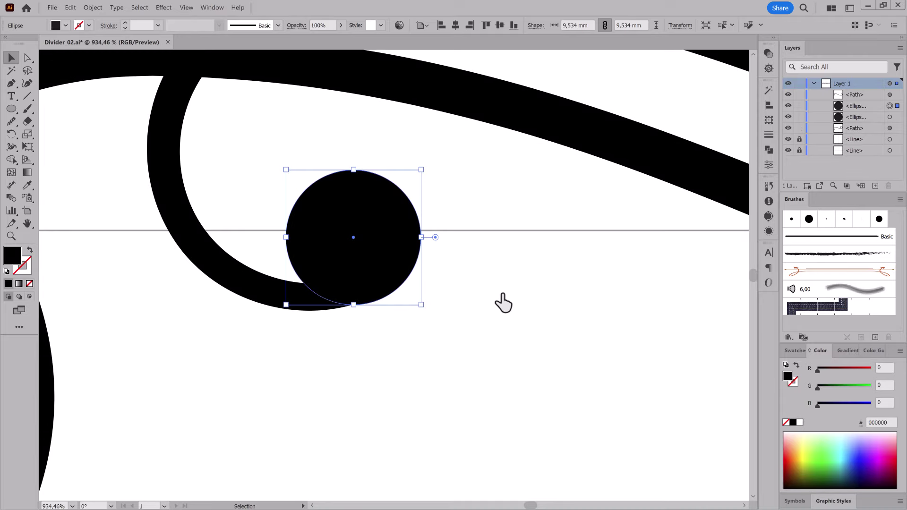
drag(421, 170, 395, 197)
drag(374, 273, 381, 275)
Select the larger dot, then start a new Pen path near the flourish's upper arc.
scroll(472, 260, right, 10)
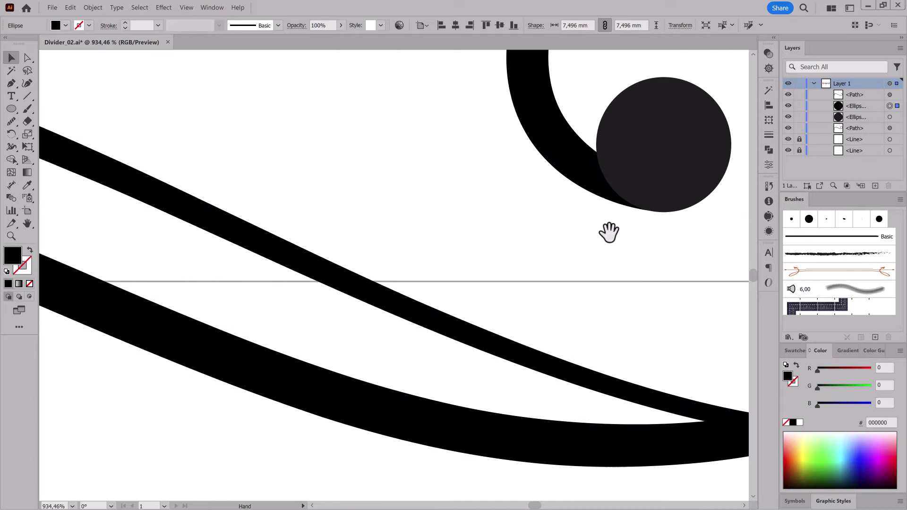
click(662, 147)
scroll(349, 304, down, 5)
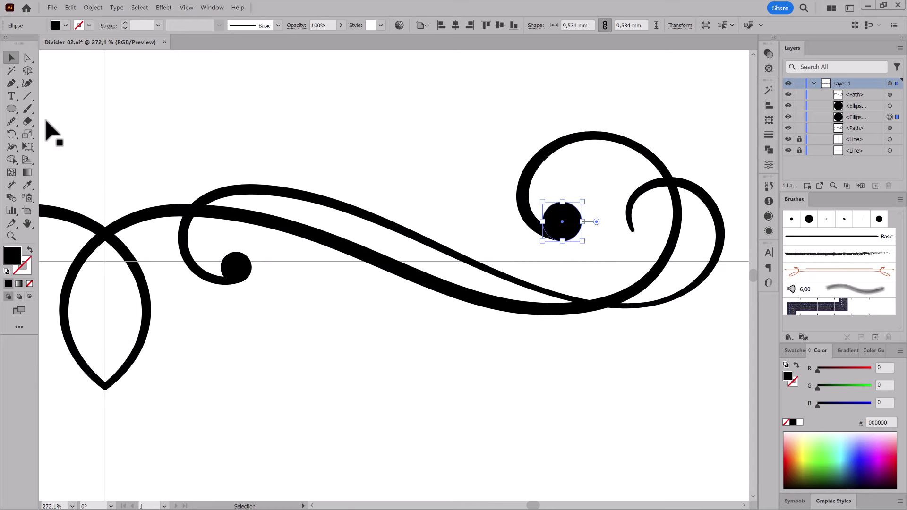
click(11, 83)
click(252, 202)
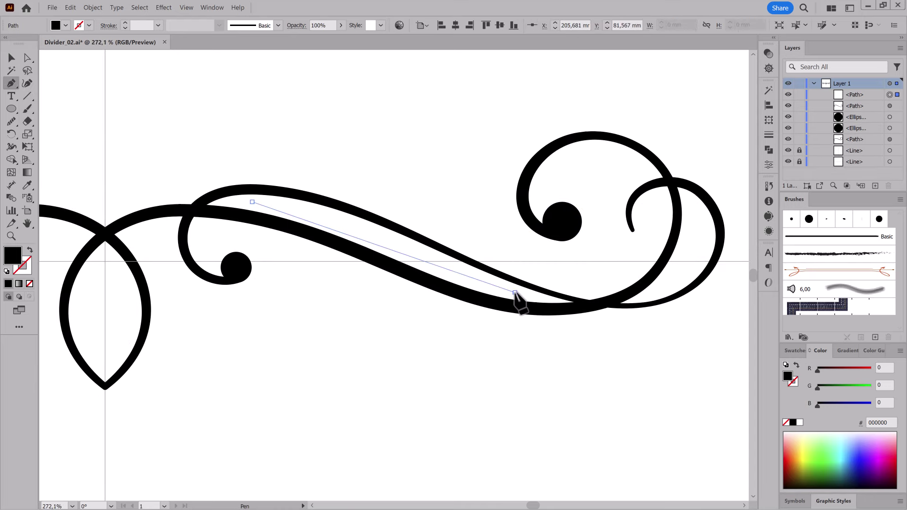
Place the accent line's lower anchor, remove its fill, and bend it into a curve.
click(515, 293)
click(12, 83)
click(56, 124)
drag(252, 202, 315, 207)
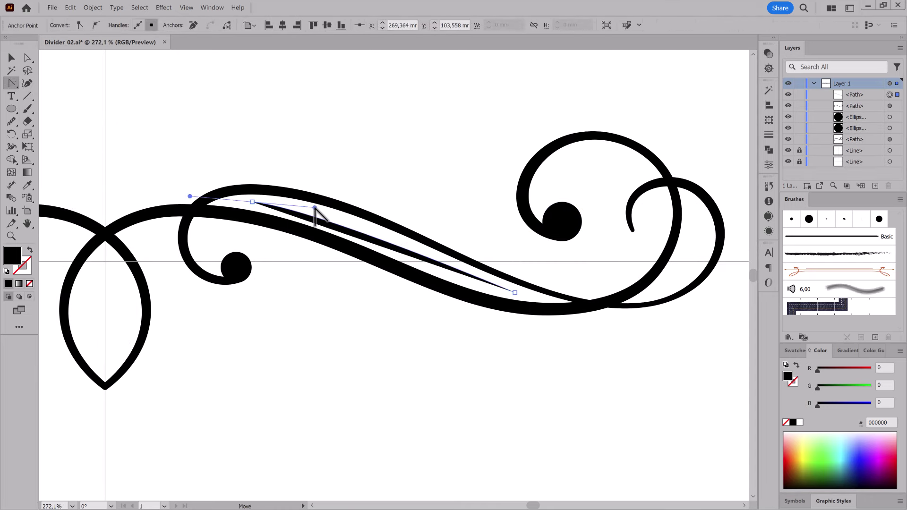
click(786, 422)
drag(515, 293, 561, 303)
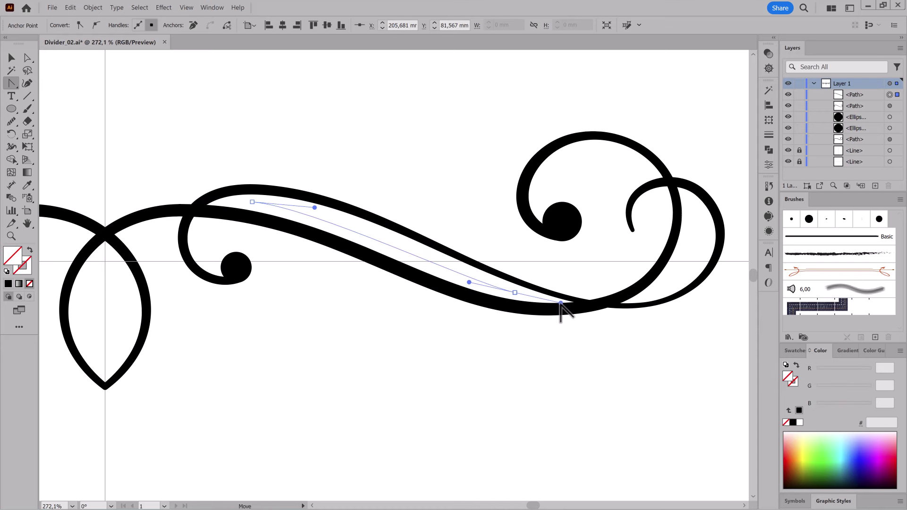
drag(315, 208, 328, 206)
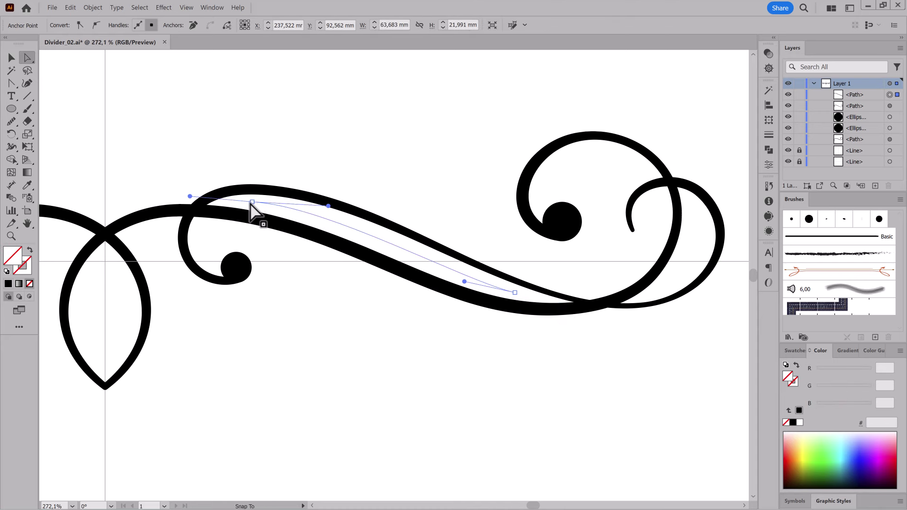
drag(251, 203, 247, 203)
click(515, 293)
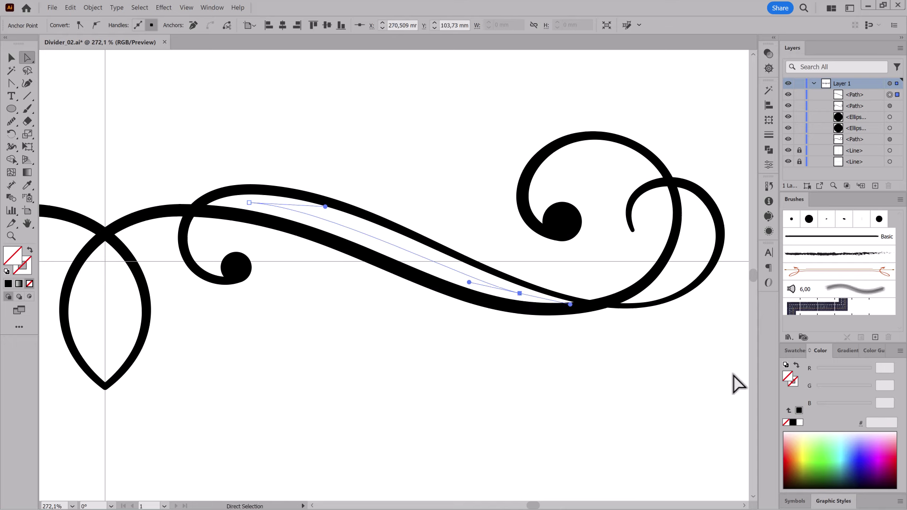
Give the accent line a black 5 pt stroke with a lens-shaped tapering width profile.
click(793, 422)
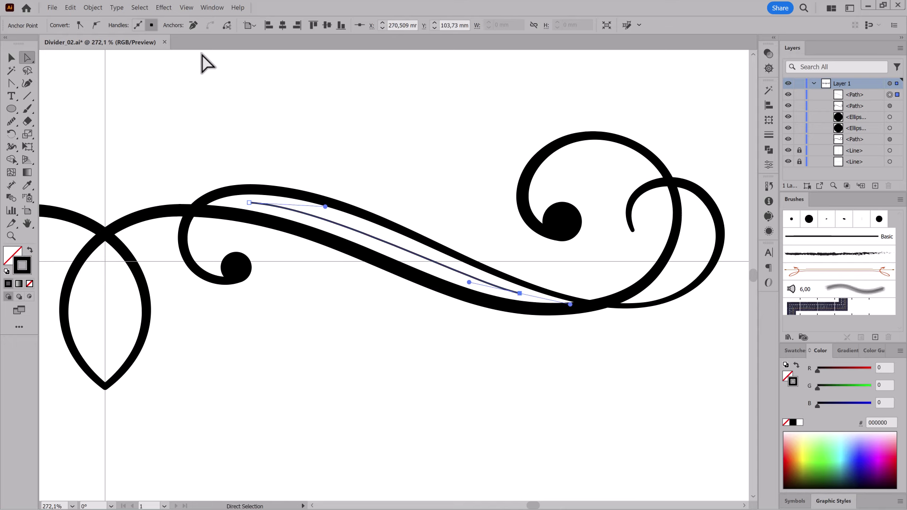
key(v)
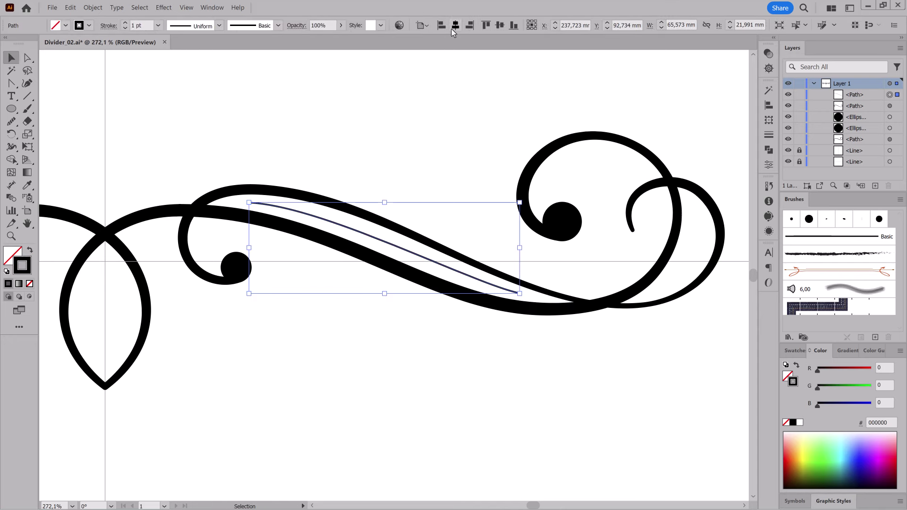
click(127, 25)
click(127, 25)
click(219, 25)
click(187, 63)
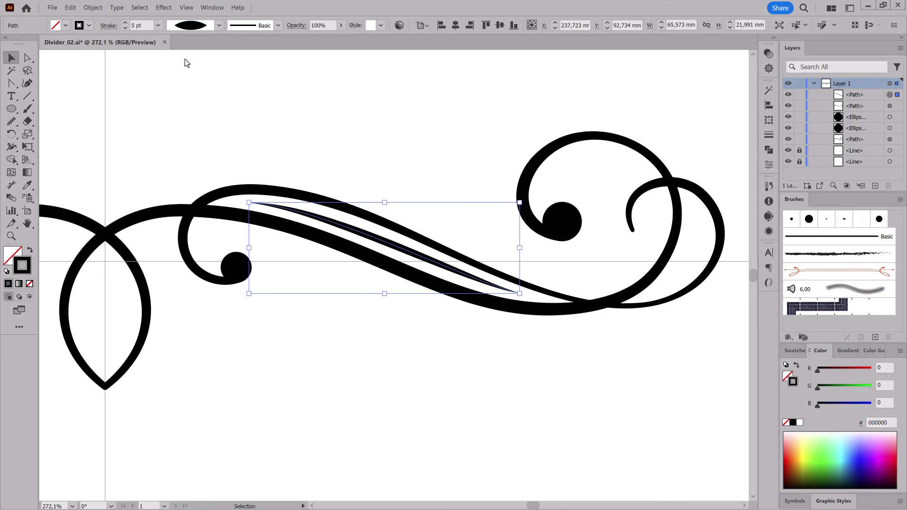
scroll(284, 307, down, 2)
scroll(514, 362, down, 3)
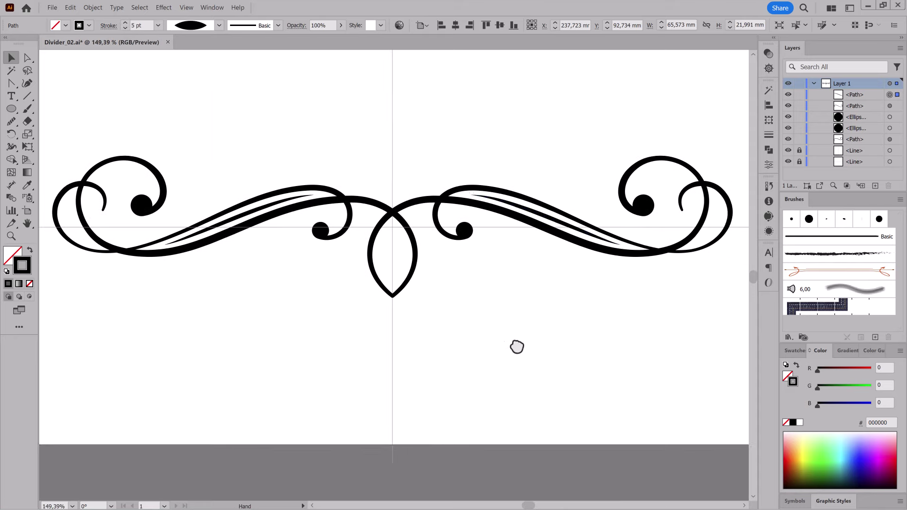
scroll(451, 326, up, 2)
scroll(403, 259, up, 2)
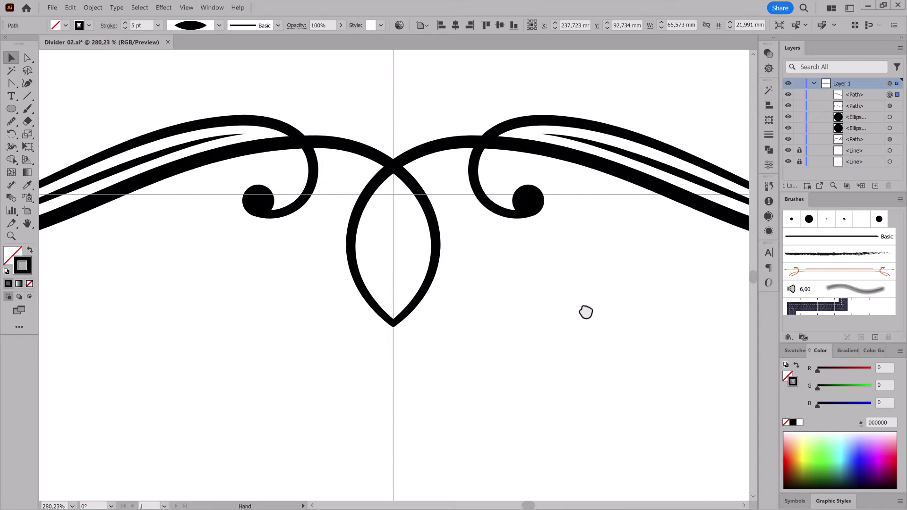
Draw a curved Pen path from the centre crossing down through the loop to below its bottom point.
click(12, 83)
click(43, 85)
drag(393, 183, 404, 209)
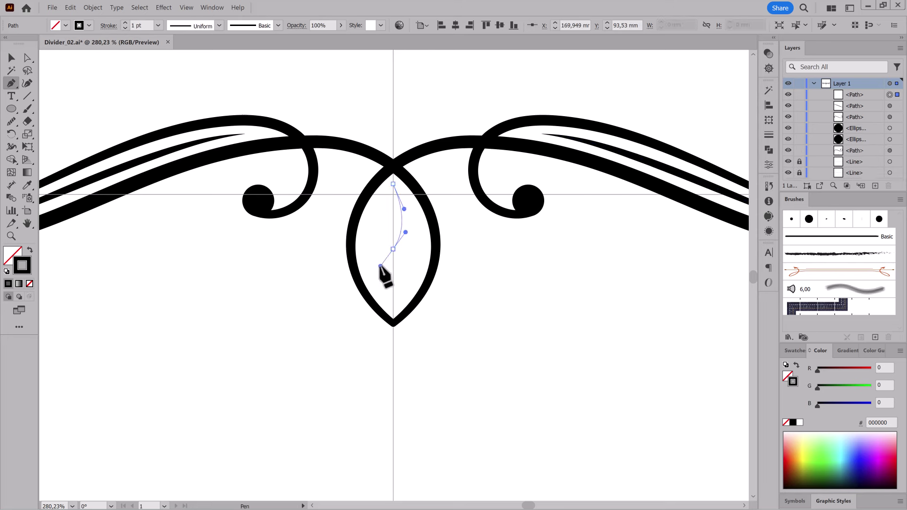
drag(394, 318, 432, 344)
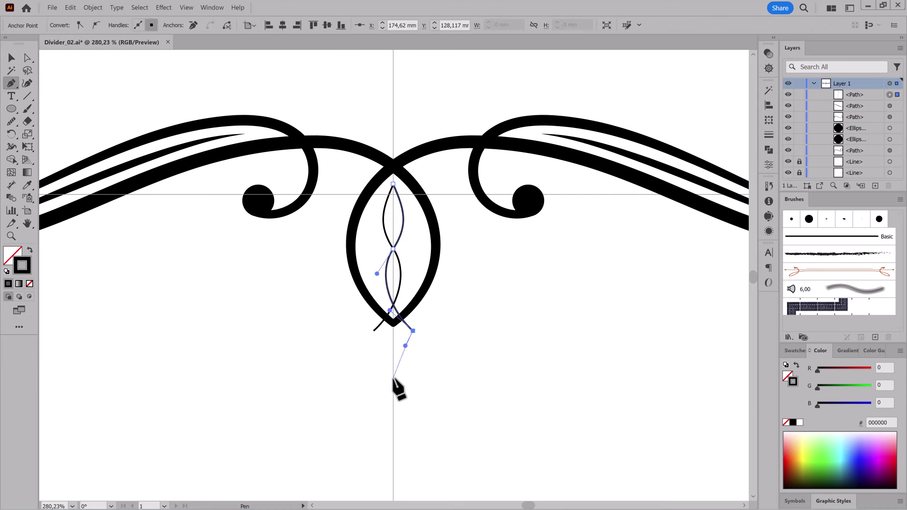
drag(393, 378, 390, 402)
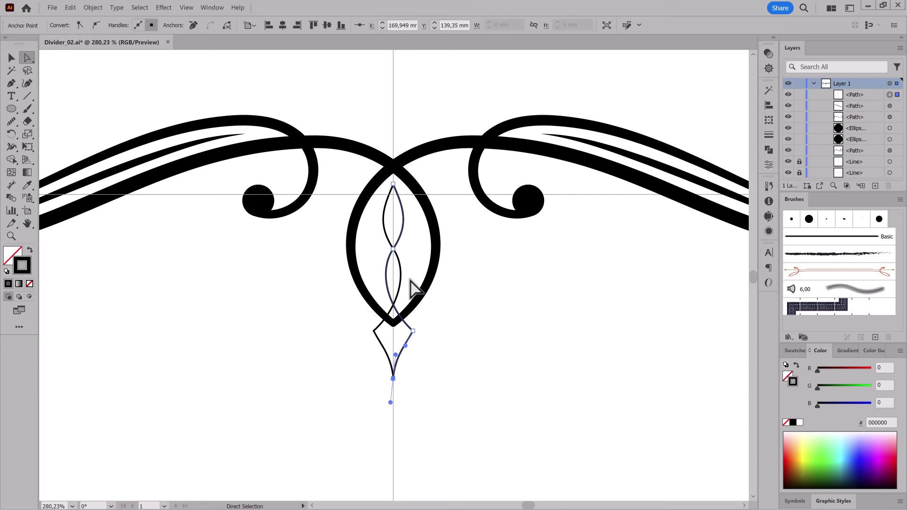
key(v)
Give the braid path a lens-shaped tapering width profile and a 3 pt stroke.
click(398, 241)
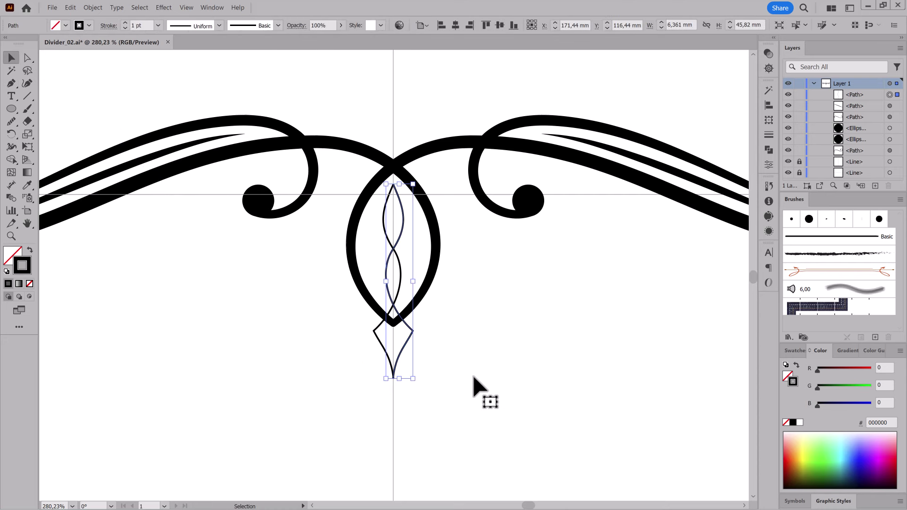
click(219, 25)
click(180, 59)
click(126, 22)
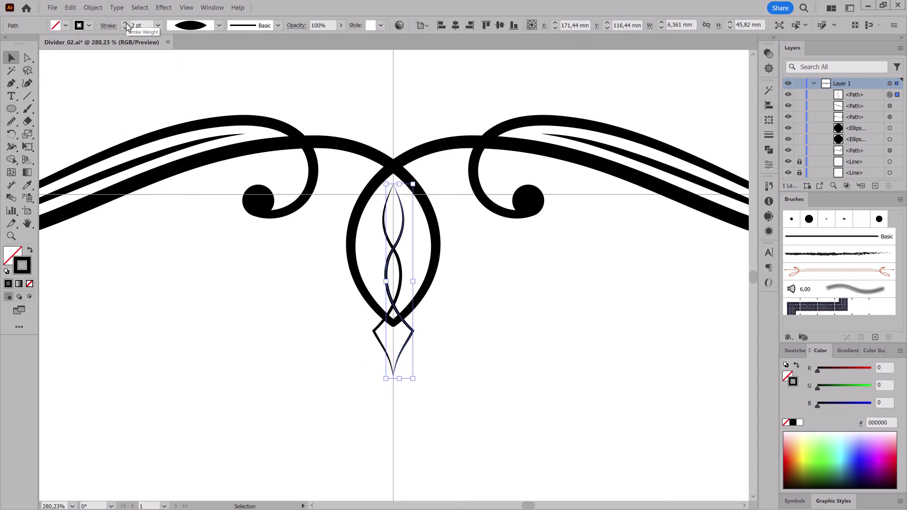
scroll(401, 407, up, 3)
scroll(401, 407, up, 2)
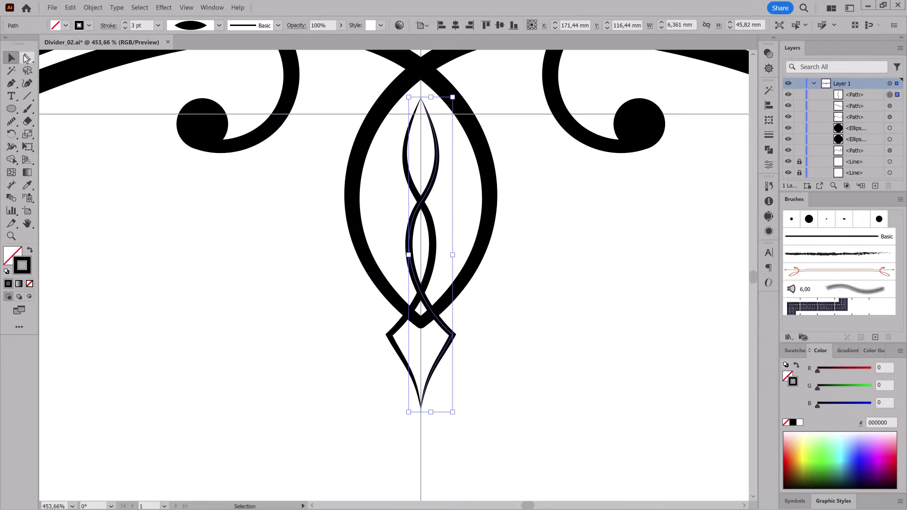
Reshape the braid's lower tip, middle crossing and lower-right anchors to smooth the twist.
click(26, 58)
click(421, 97)
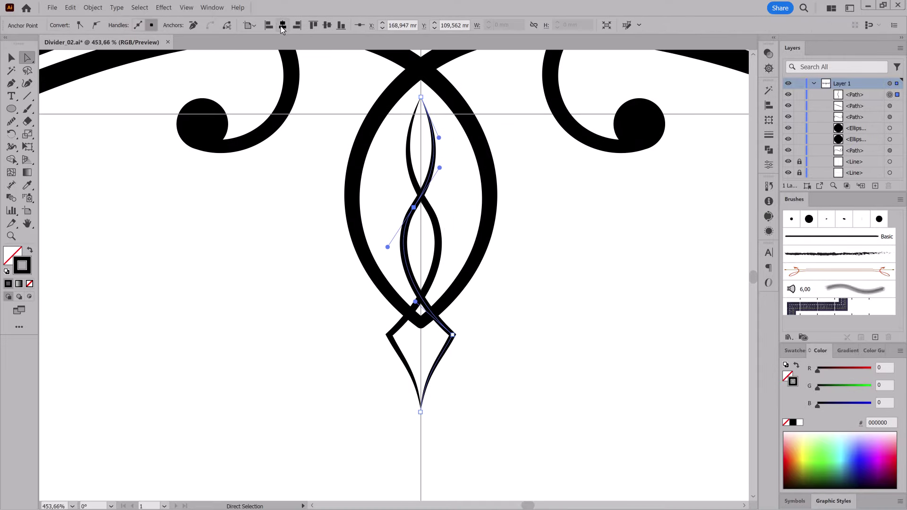
drag(420, 412, 421, 418)
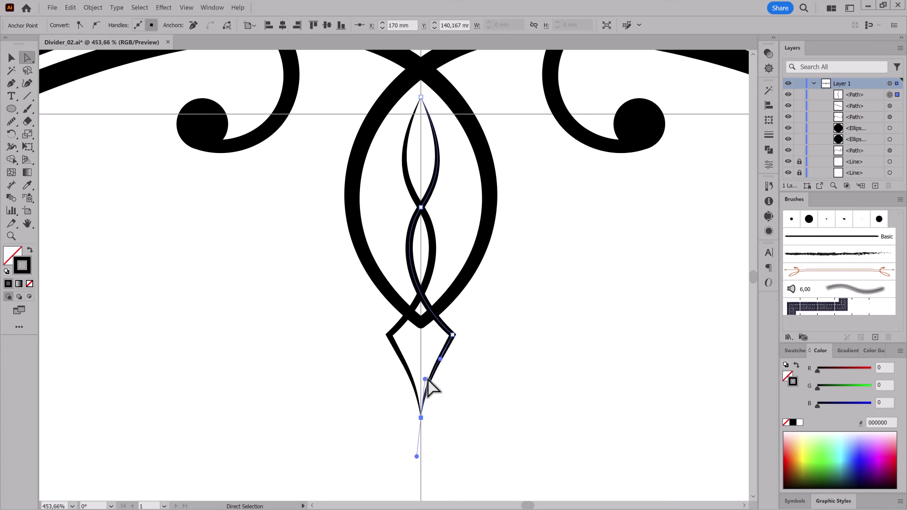
drag(421, 208, 421, 194)
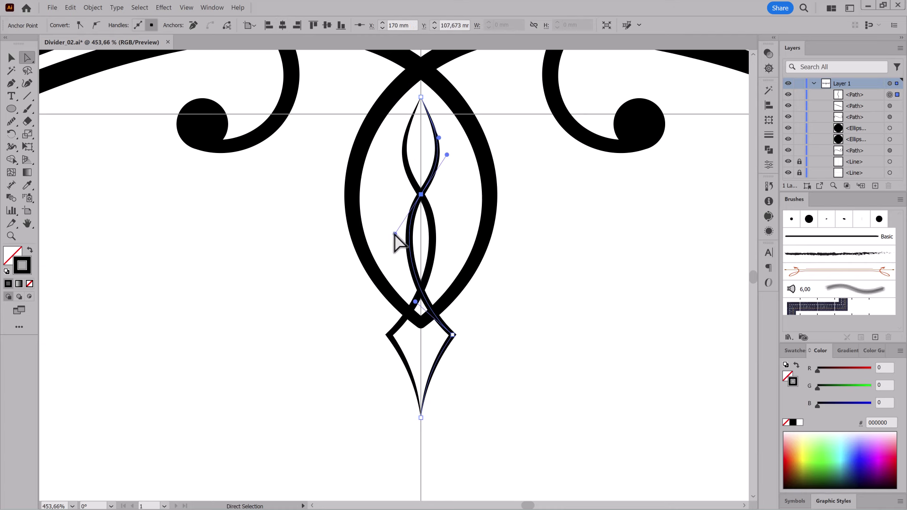
drag(399, 241, 387, 240)
drag(452, 335, 458, 322)
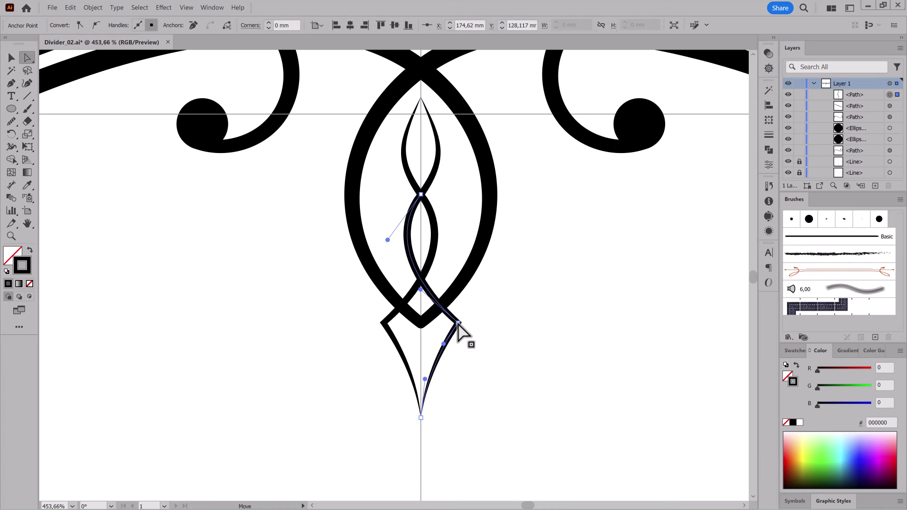
Widen the braid's top curve, then fit the artboard in view and deselect.
click(421, 97)
drag(439, 137, 447, 128)
key(ctrl+0)
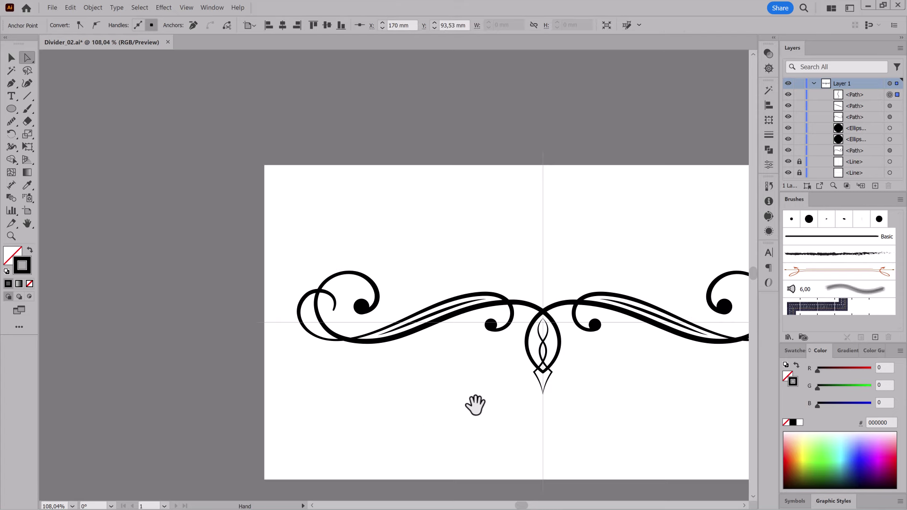
click(10, 58)
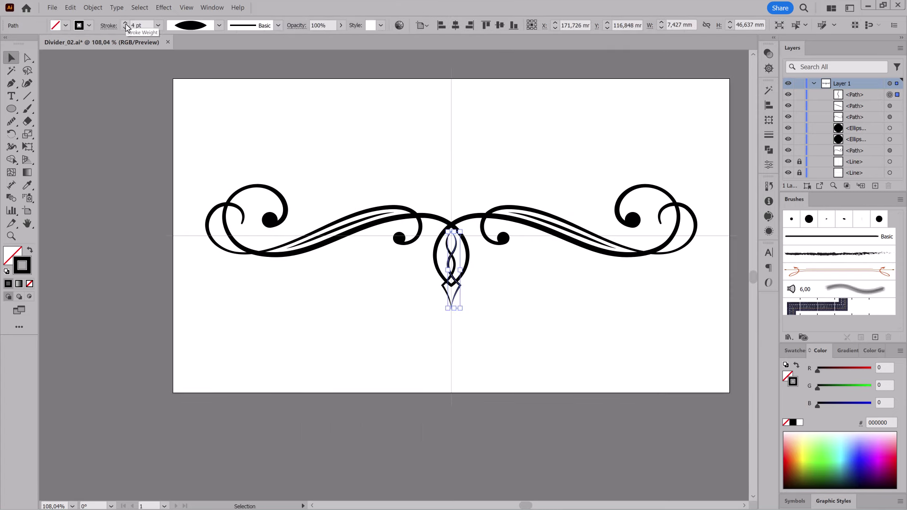
click(385, 350)
scroll(514, 320, up, 5)
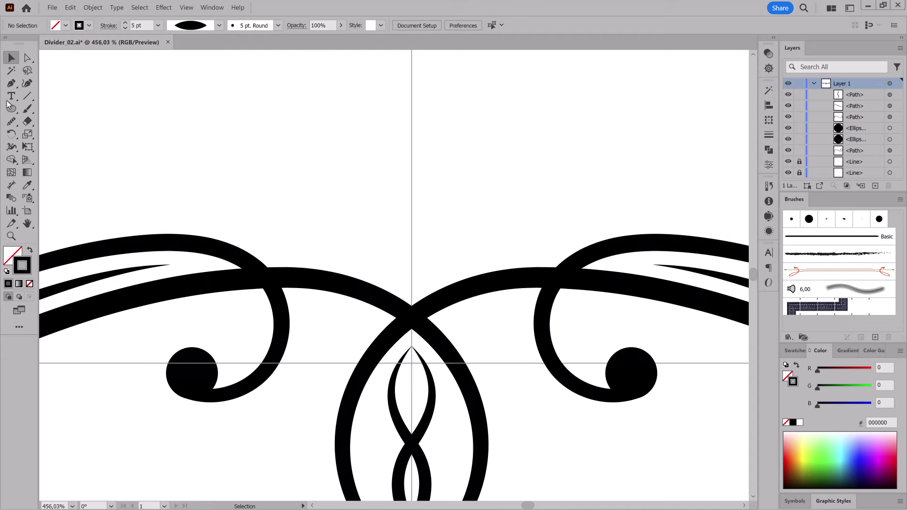
Draw a closed leaf outline with the Pen tool above the centre crossing.
click(163, 7)
click(227, 224)
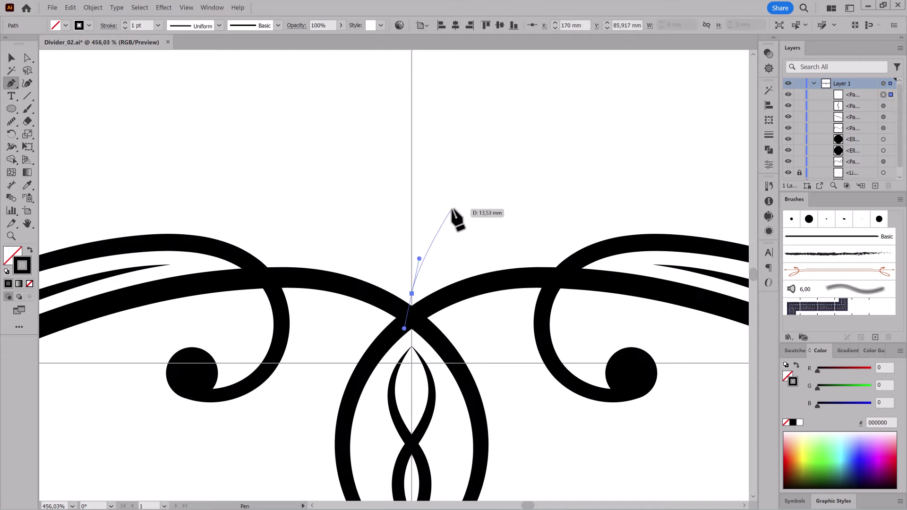
mouse_move(457, 208)
mouse_down()
mouse_move(474, 194)
mouse_move(426, 208)
mouse_move(359, 147)
mouse_up()
scroll(427, 207, up, 3)
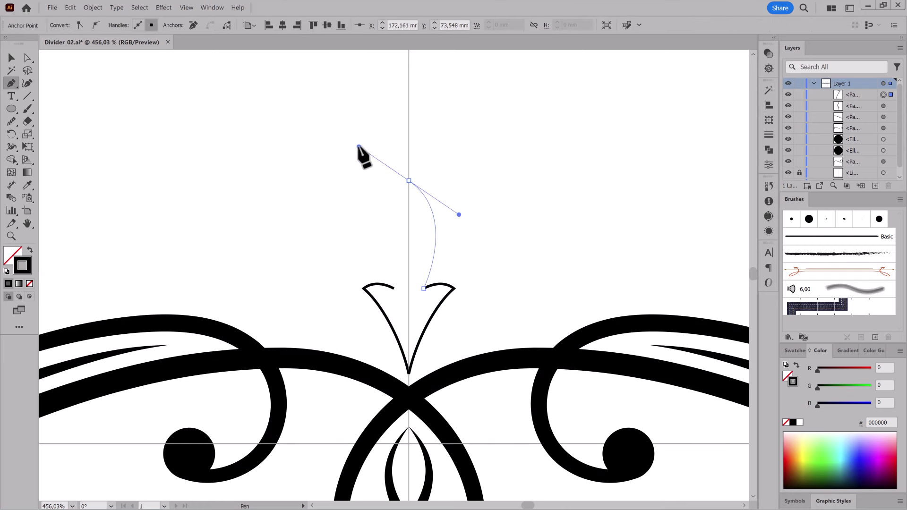
click(409, 373)
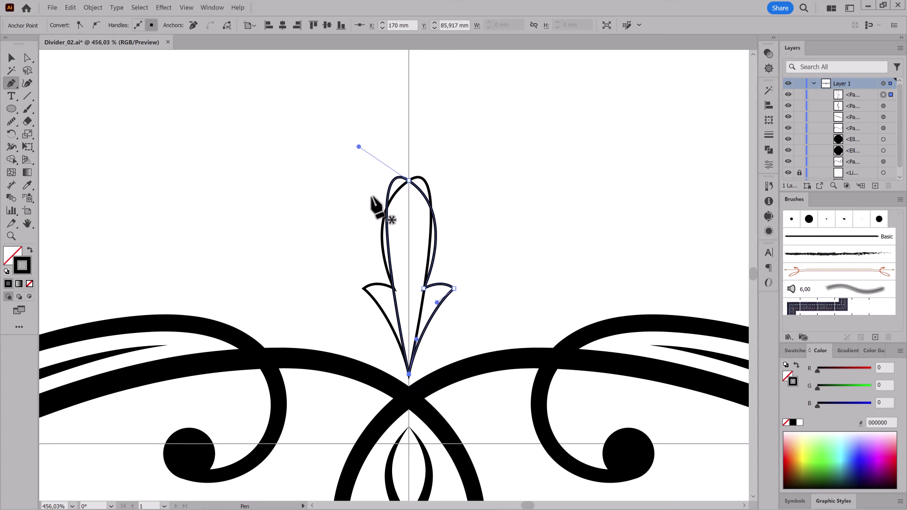
Straighten the leaf's inner curve, make its top a sharp corner, and fill it solid black.
click(27, 59)
drag(14, 89, 42, 120)
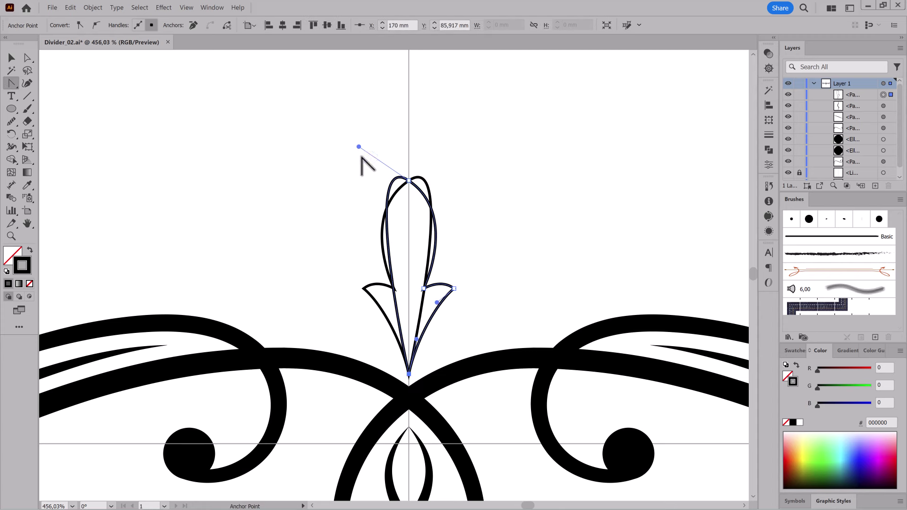
click(409, 181)
key(a)
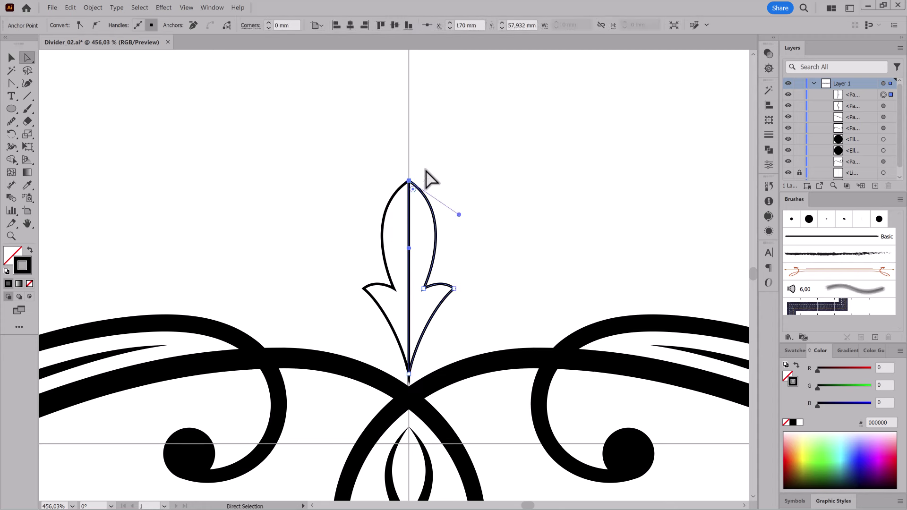
drag(426, 378, 597, 443)
click(422, 303)
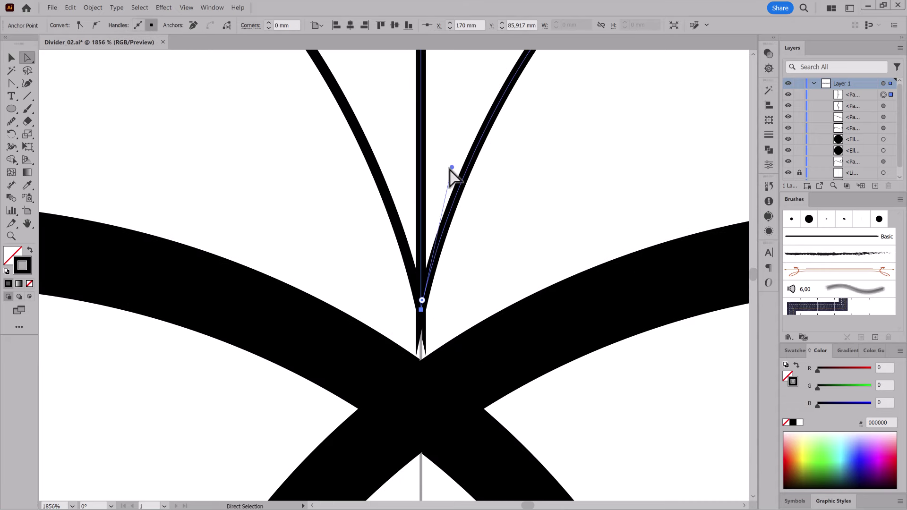
click(797, 366)
drag(385, 224, 548, 206)
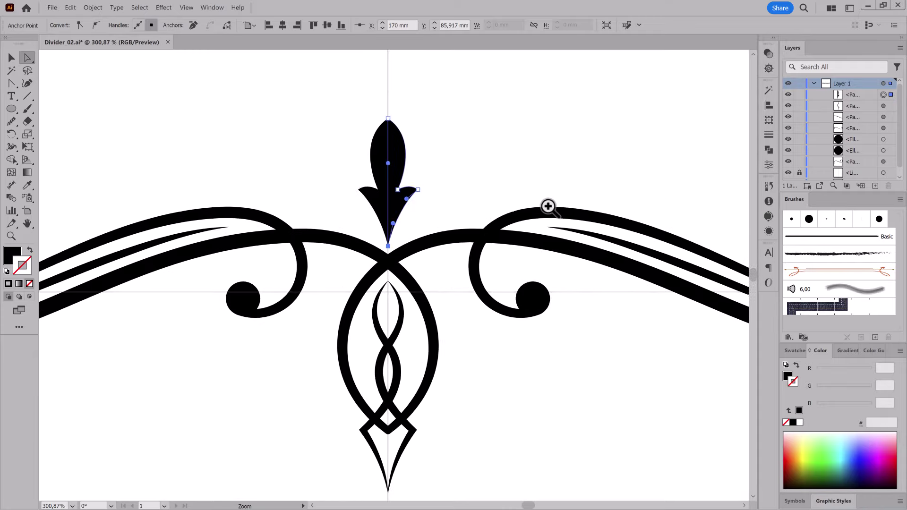
Draw two black ellipses and pull the lower one's left side into a teardrop tip.
key(l)
drag(439, 139, 536, 174)
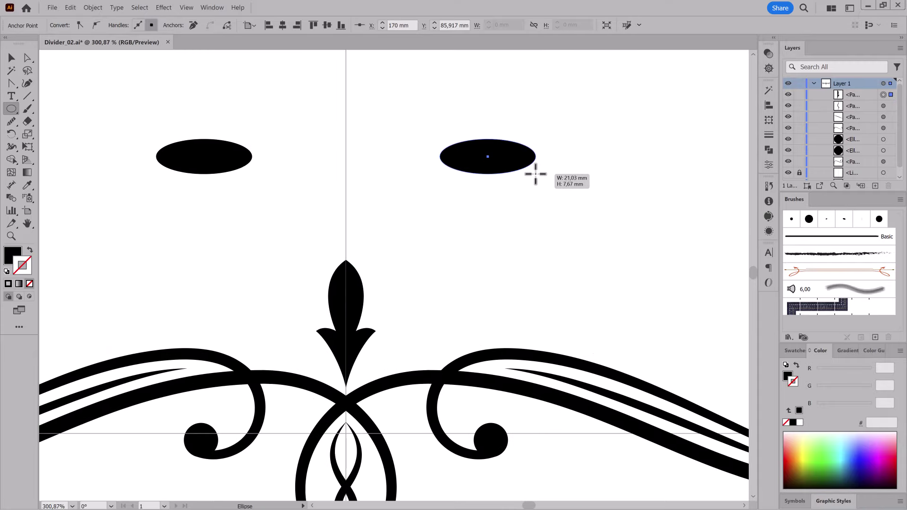
mouse_move(479, 198)
mouse_down()
mouse_move(512, 230)
mouse_move(441, 217)
mouse_move(593, 282)
mouse_up()
key(a)
drag(414, 247, 438, 243)
drag(414, 193, 437, 197)
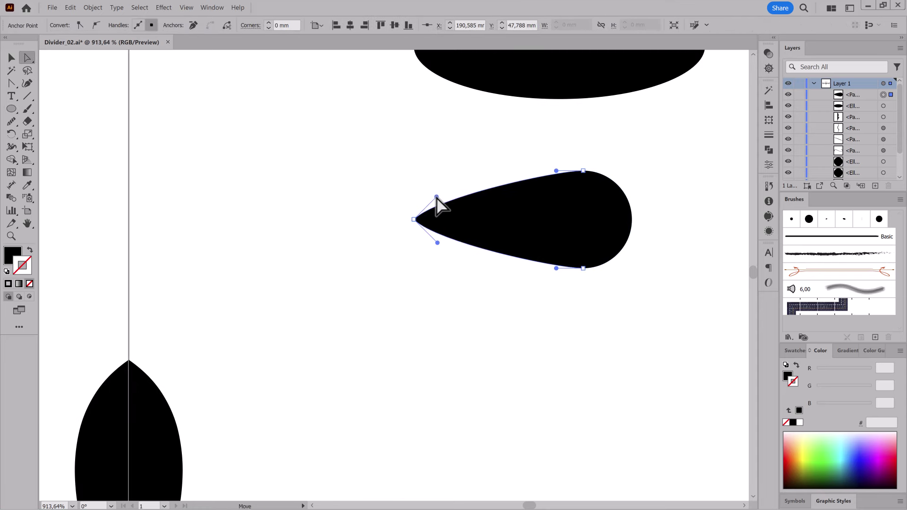
Convert the upper ellipse's side anchors to corners and squash it into a flat lens.
drag(561, 206, 407, 383)
click(259, 222)
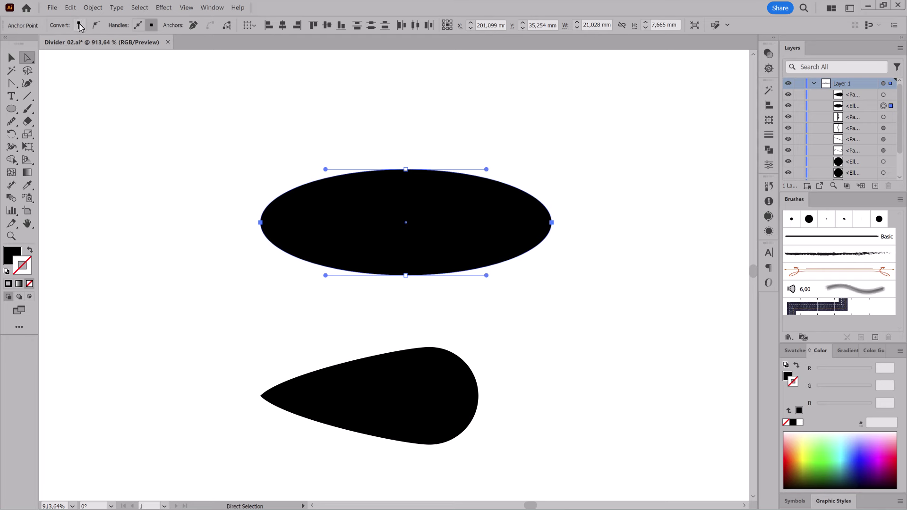
click(80, 27)
key(e)
drag(406, 169, 406, 193)
drag(370, 393, 424, 295)
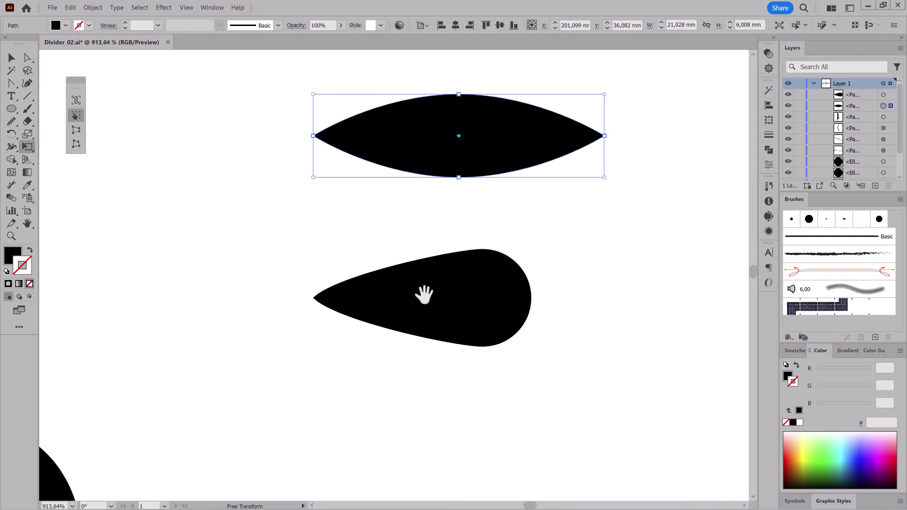
Alt-drag a copy of the teardrop directly below the original.
key(a)
click(314, 298)
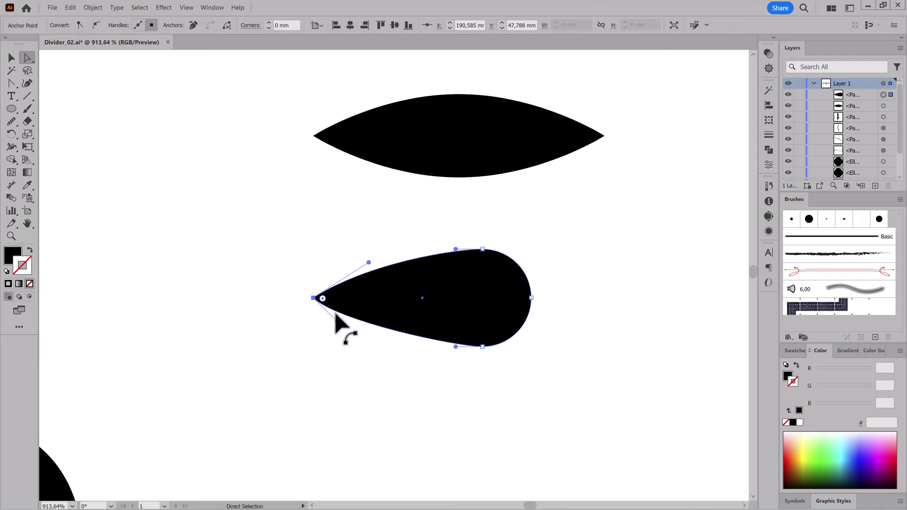
click(368, 334)
scroll(373, 343, down, 2)
scroll(501, 314, down, 3)
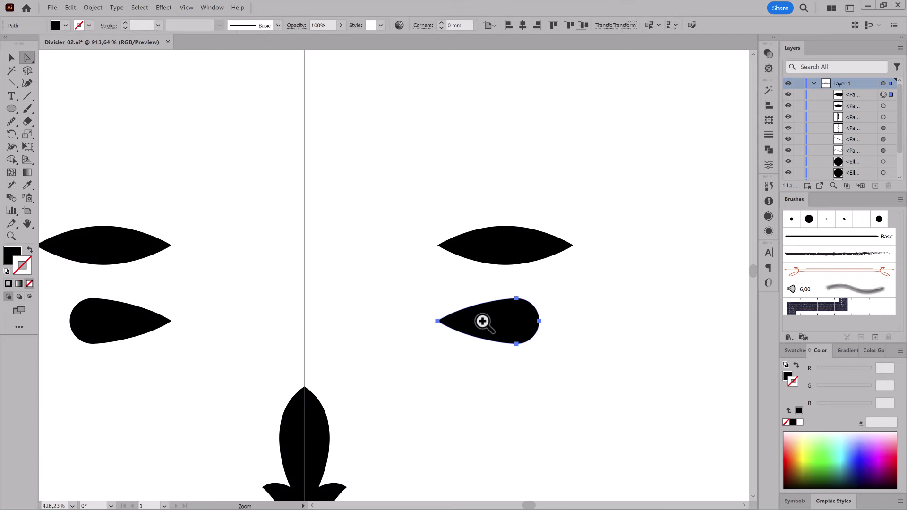
scroll(482, 320, up, 2)
drag(472, 244, 468, 317)
Flip the copied teardrop horizontally and select the three brush source shapes.
click(769, 120)
click(751, 86)
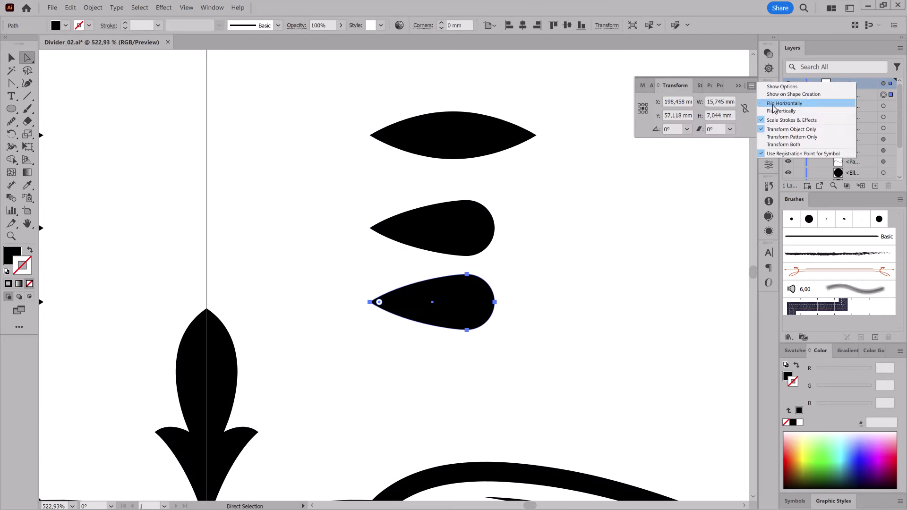
click(780, 105)
click(874, 338)
click(632, 302)
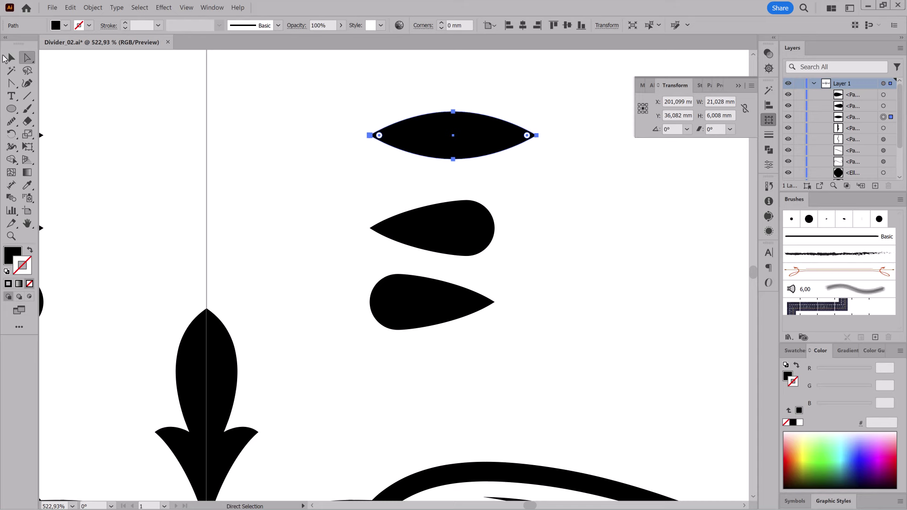
key(v)
drag(355, 97, 479, 350)
Save the pointed leaf shape as a new art brush.
click(794, 424)
click(511, 137)
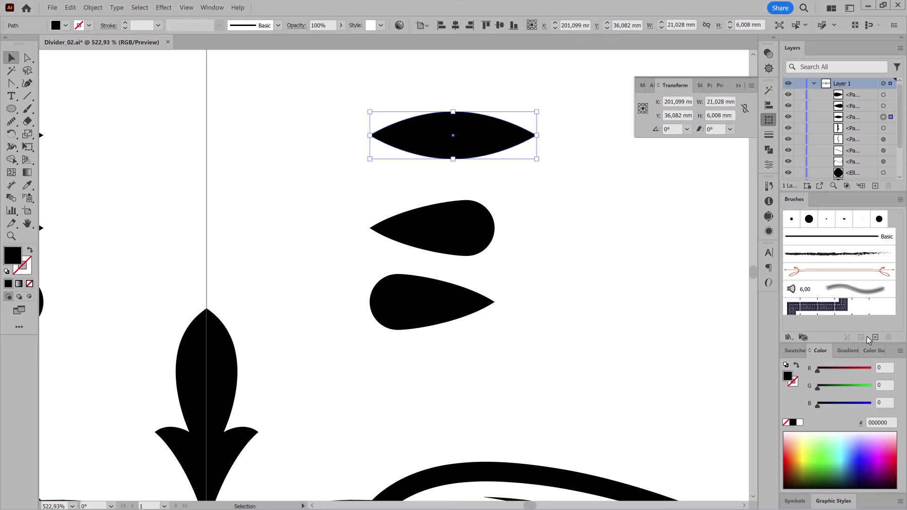
click(875, 337)
click(574, 295)
click(560, 302)
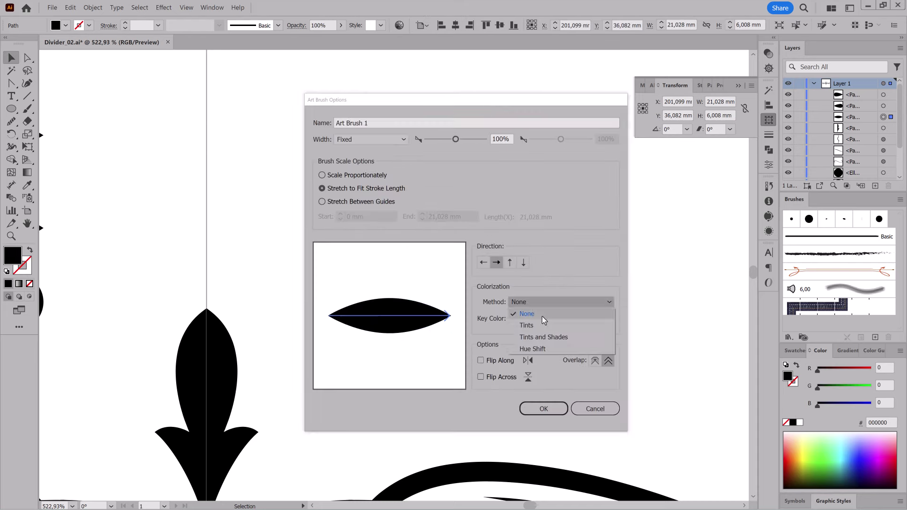
Save the middle teardrop shape as a second art brush.
click(542, 316)
click(544, 409)
click(432, 228)
click(875, 337)
click(580, 297)
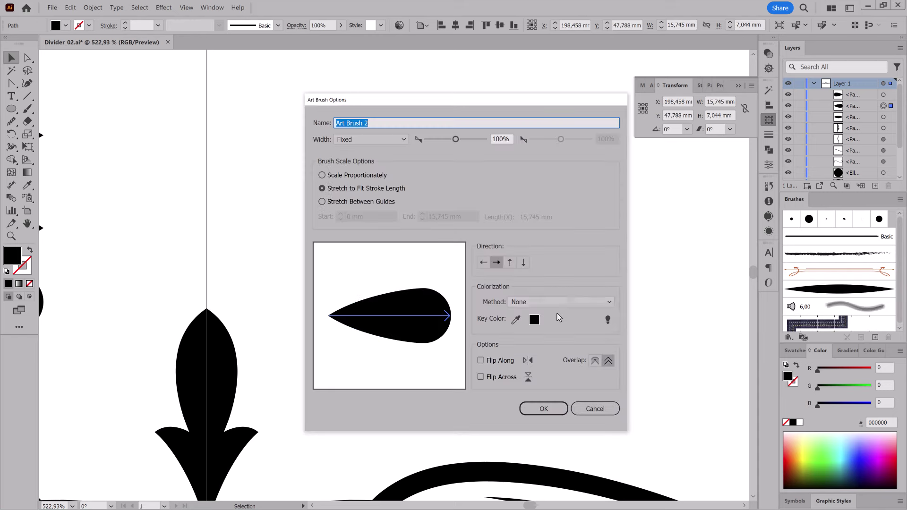
Save the bottom teardrop as a third art brush and zoom out to the whole divider.
click(533, 311)
click(539, 406)
click(433, 302)
click(875, 337)
click(564, 248)
click(579, 297)
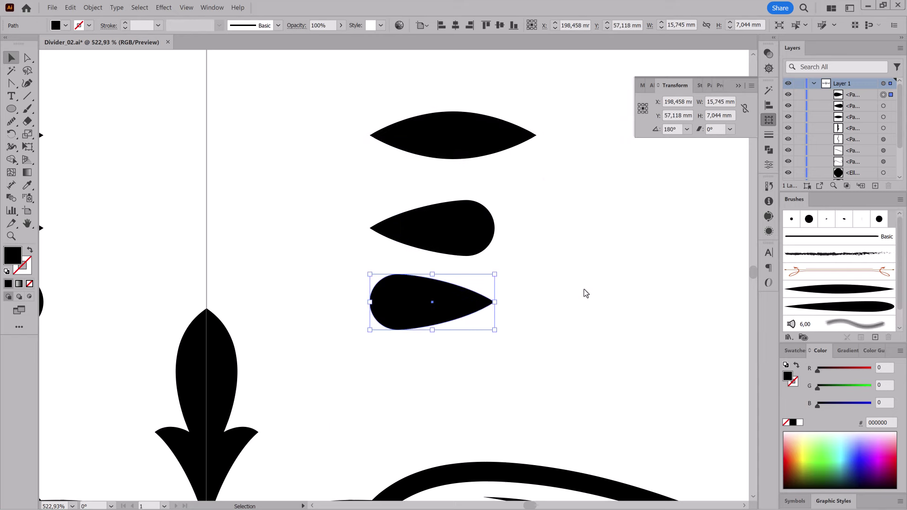
click(533, 311)
click(539, 407)
ctrl+alt+click(421, 176)
scroll(420, 176, up, 1)
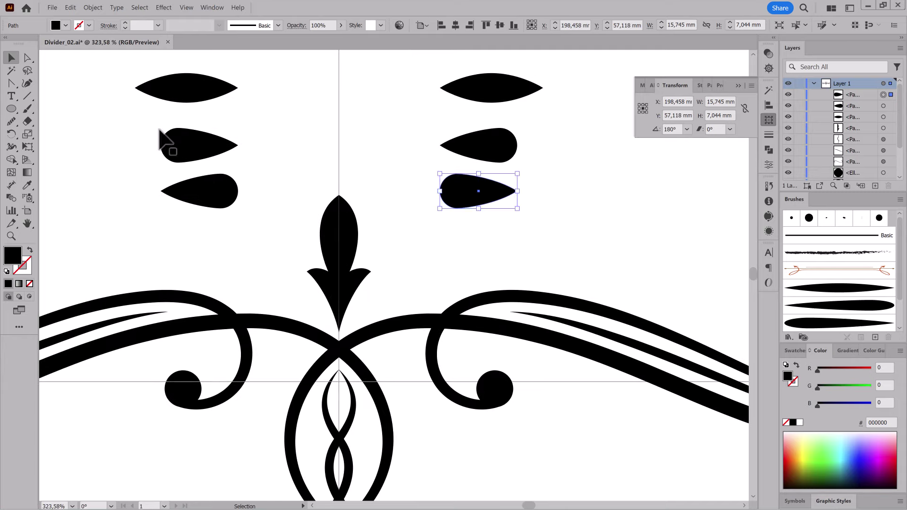
Paint a Paintbrush stroke beside the central leaf using the teardrop art brush.
key(ctrl+shift+a)
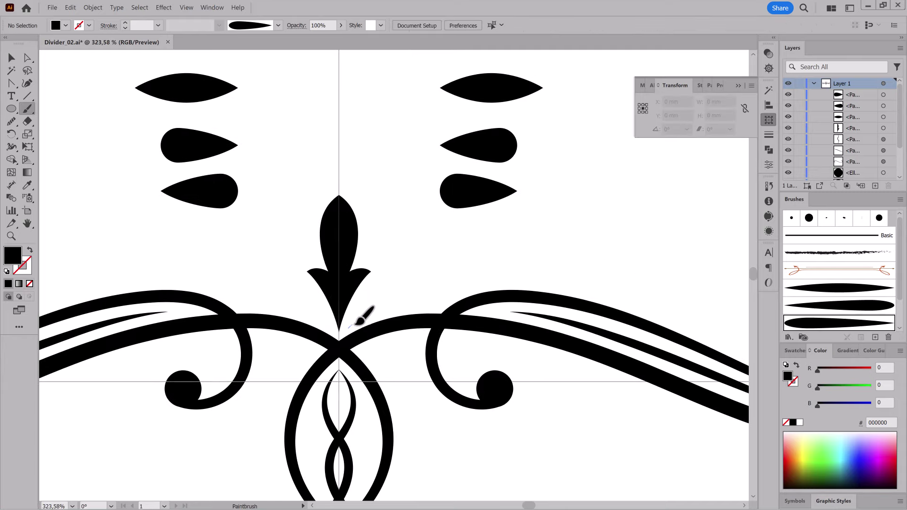
drag(406, 298, 433, 294)
click(860, 305)
double_click(860, 306)
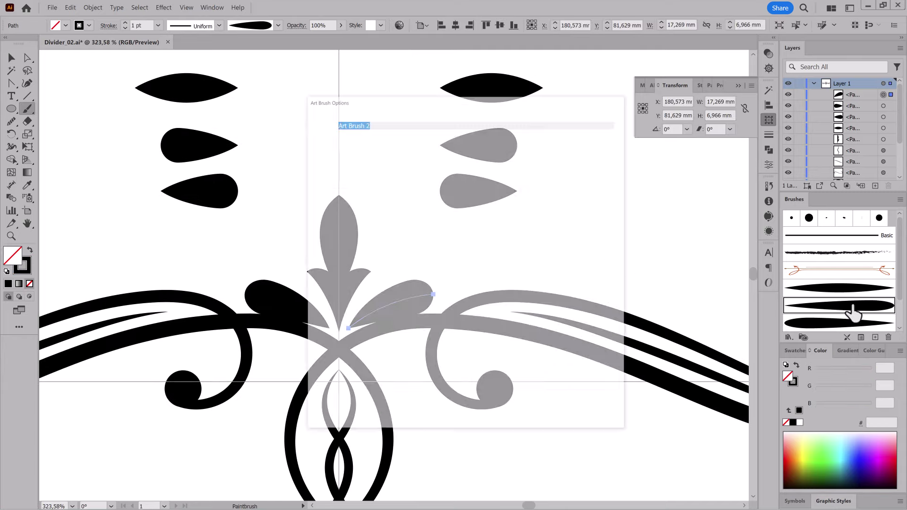
Set the teardrop brush width to 40% and apply it to existing strokes.
double_click(705, 139)
text(40)
click(590, 122)
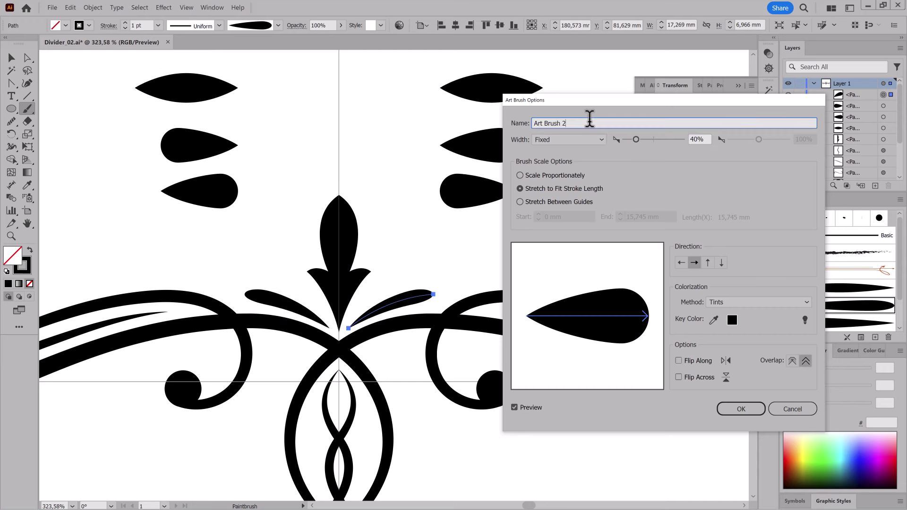
click(741, 409)
click(641, 286)
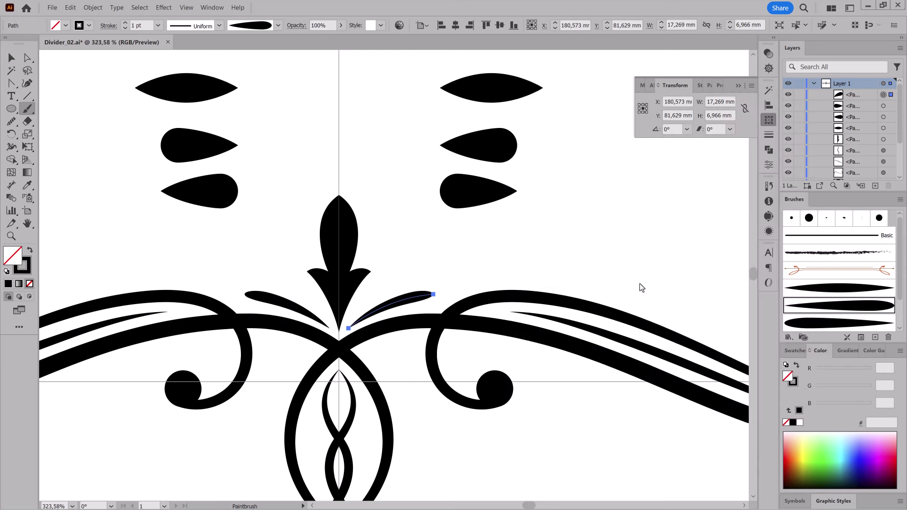
key(ctrl+shift+a)
double_click(806, 319)
key(Escape)
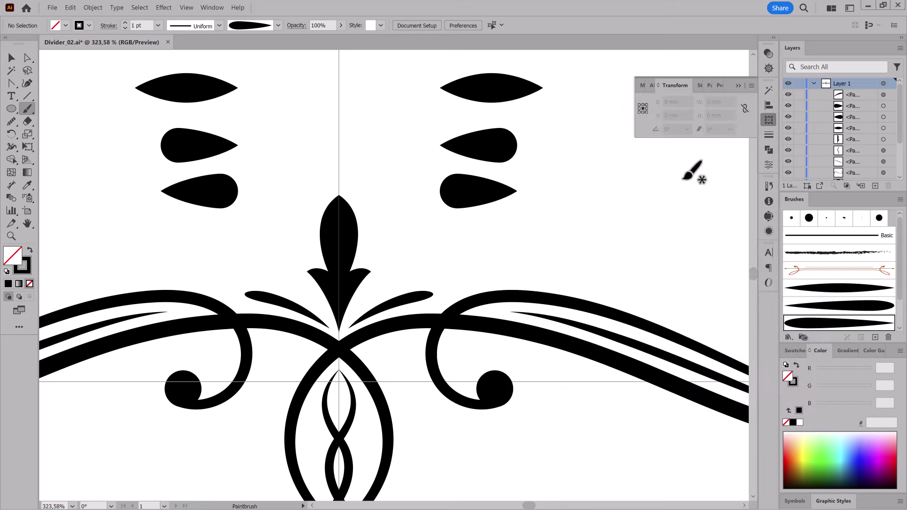
double_click(832, 296)
click(820, 410)
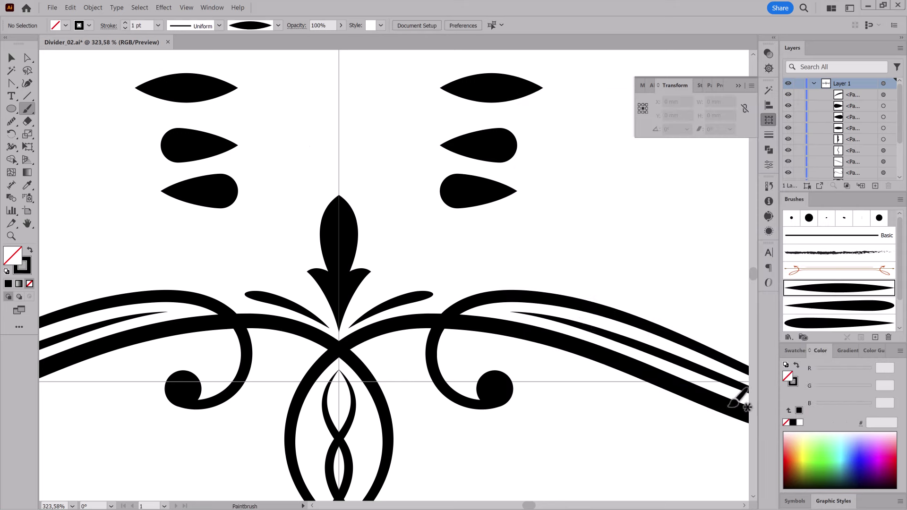
Delete the leftover leaf and teardrop source shapes and paint a second sprig beside the leaf.
drag(413, 69, 547, 218)
click(70, 8)
click(71, 31)
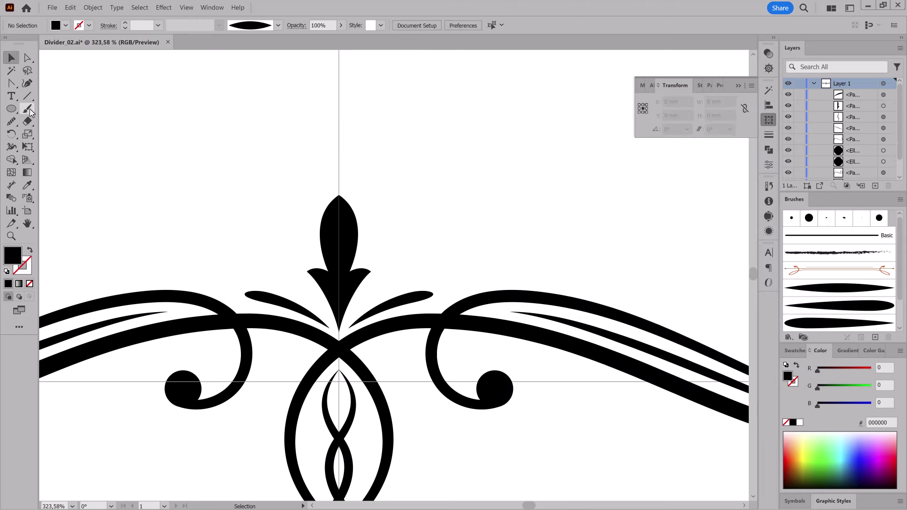
key(b)
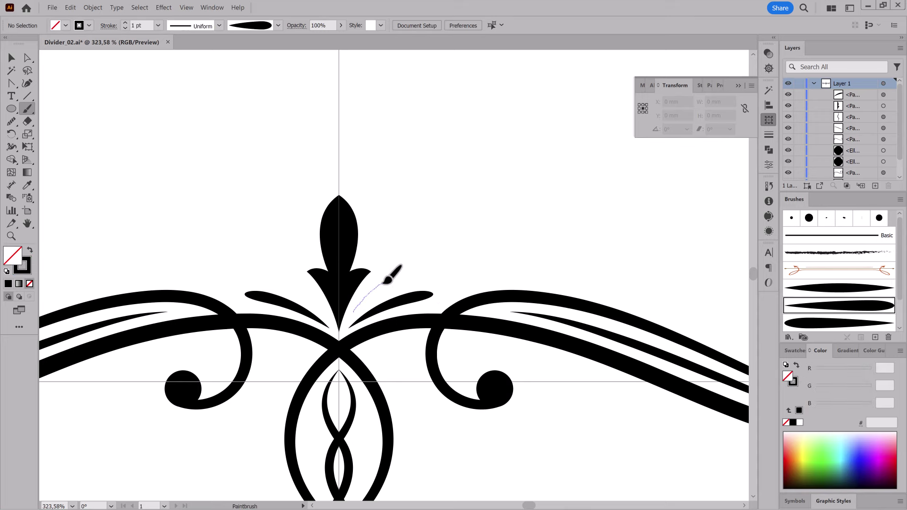
drag(384, 283, 397, 300)
Zoom in on the right swoosh and paint a short curled sprig along its upper edge.
key(ctrl+0)
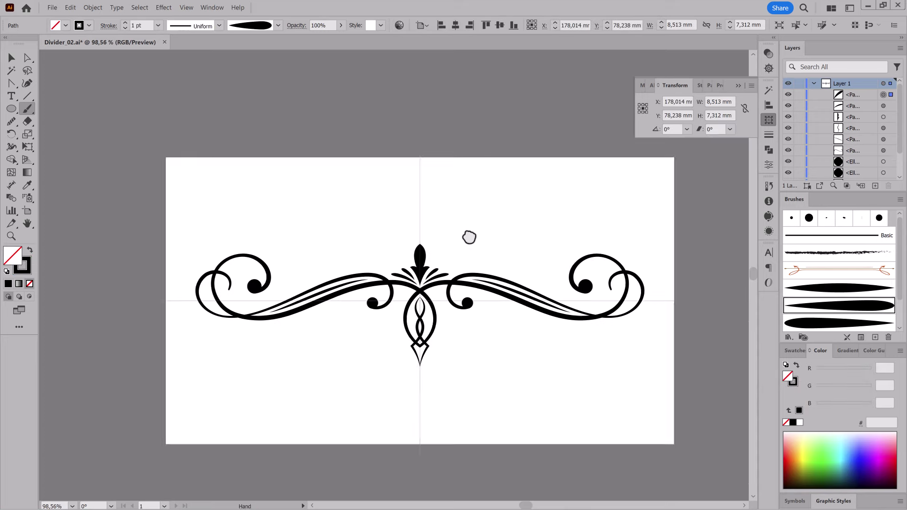
drag(469, 237, 466, 215)
ctrl+click(463, 243)
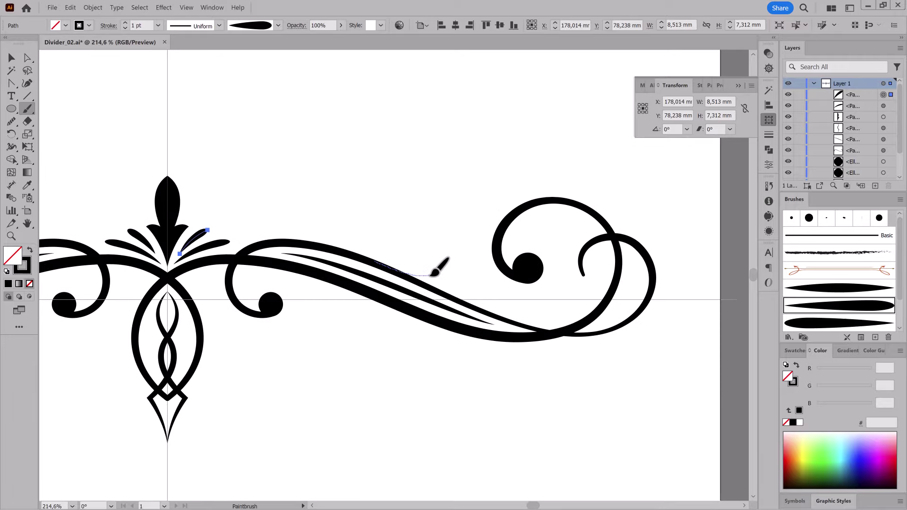
drag(438, 252, 440, 253)
key(ctrl+plus)
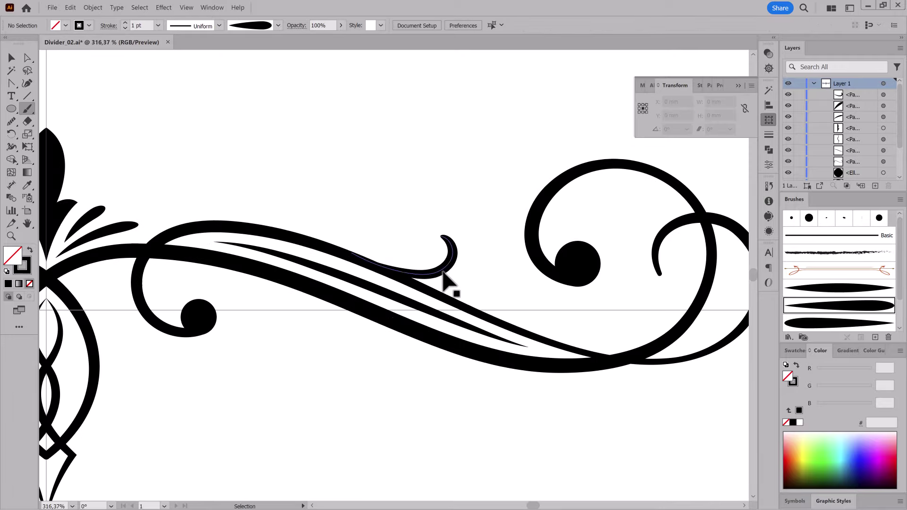
drag(481, 288, 476, 284)
key(ctrl+z)
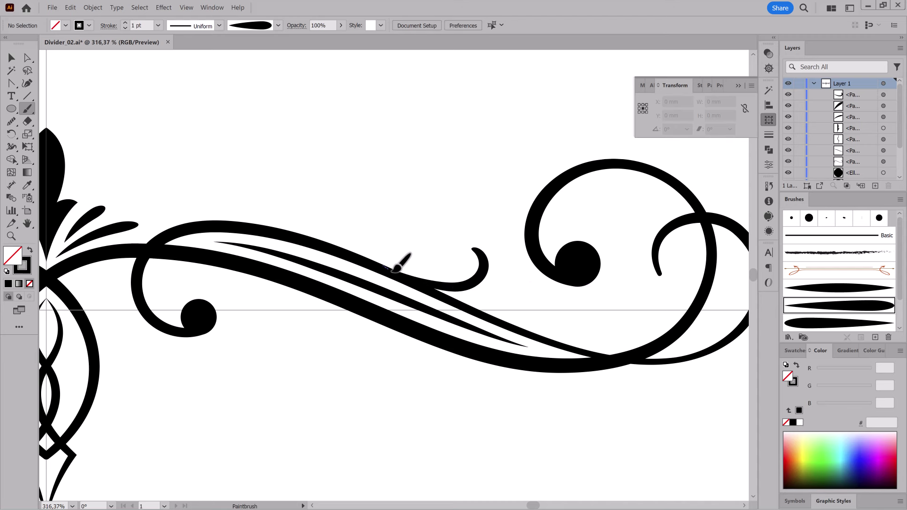
click(11, 84)
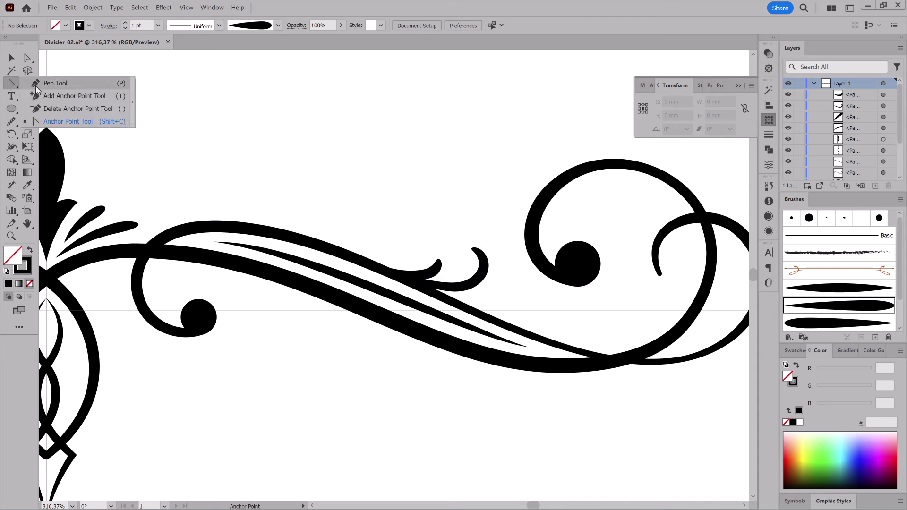
click(59, 82)
Draw a closed Pen spur between the right swoosh strands and fill it black.
drag(431, 289, 503, 299)
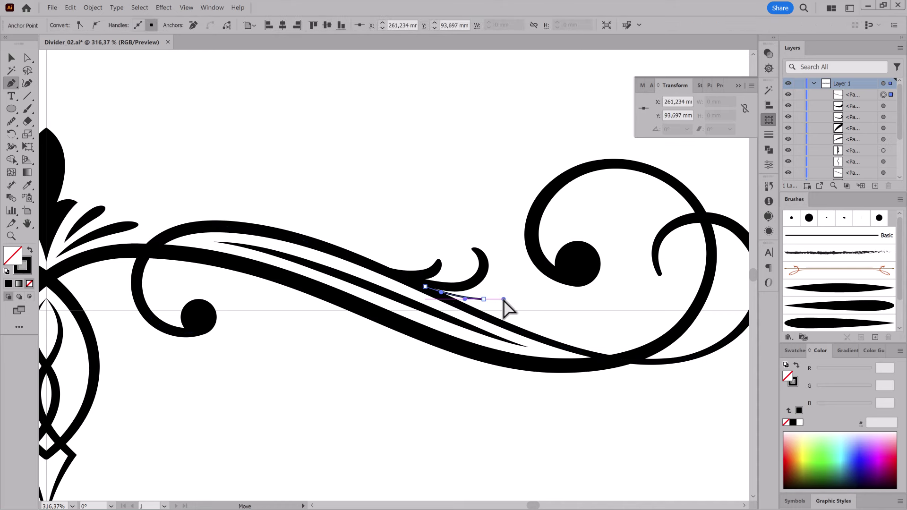
drag(515, 329, 533, 344)
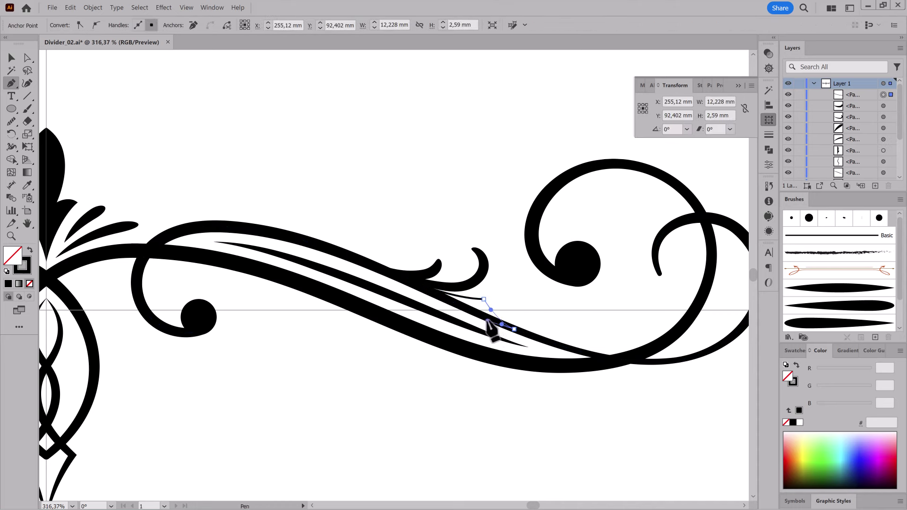
click(797, 365)
key(ctrl+shift+a)
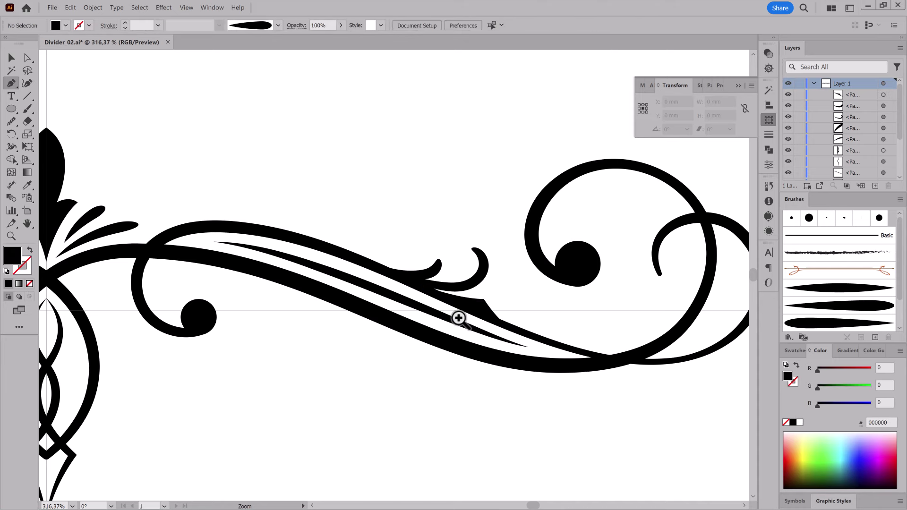
alt+scroll(459, 318, up, 3)
Drag one of the spur's anchors with Direct Selection to sharpen its thorn shape.
key(a)
click(553, 316)
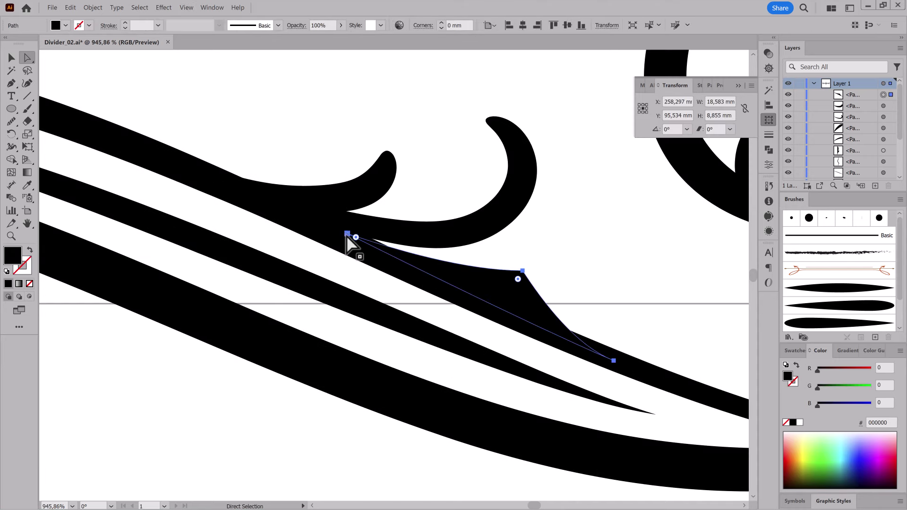
click(465, 270)
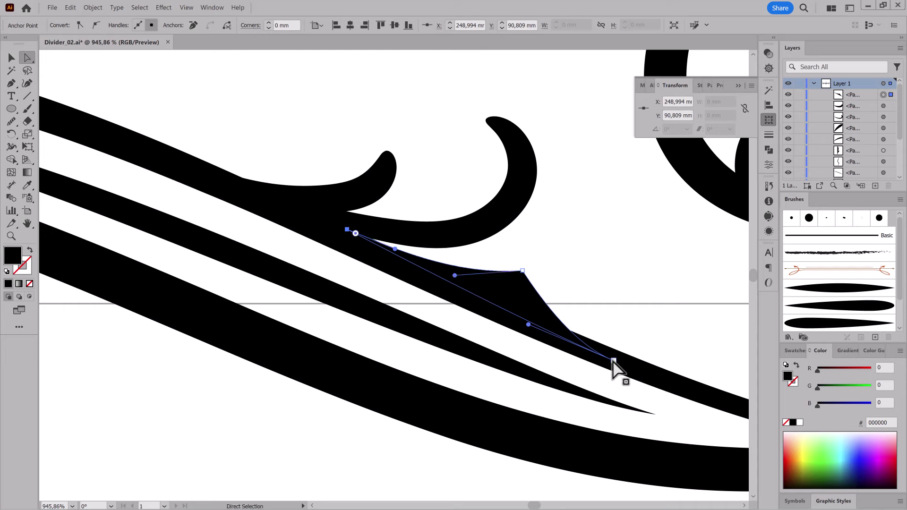
drag(614, 361, 628, 358)
alt+scroll(537, 305, down, 1)
alt+scroll(531, 310, down, 2)
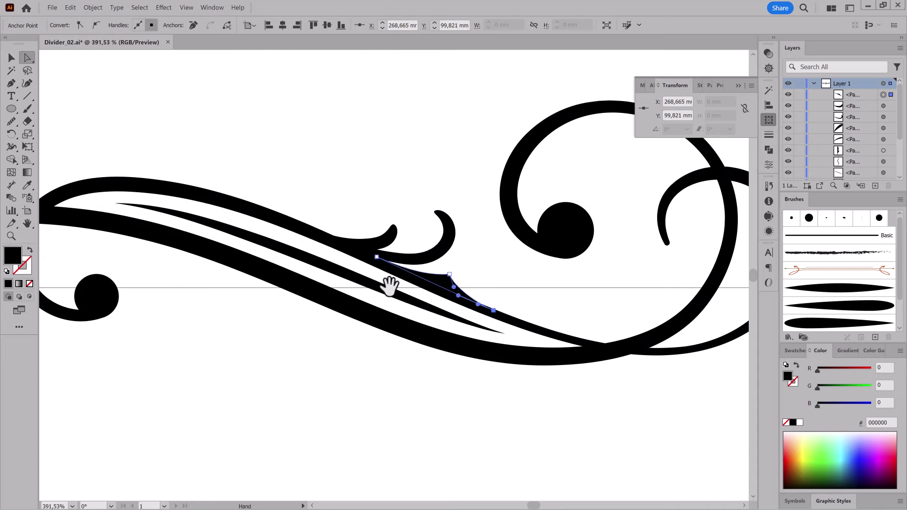
key(ctrl+shift+a)
key(b)
ctrl+click(446, 250)
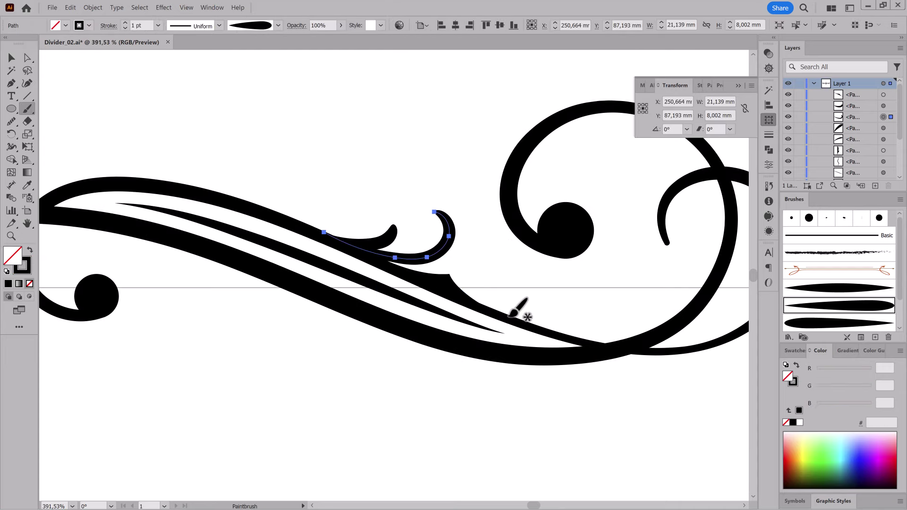
Paint a small curl near the swoosh's spur, then save the document.
drag(474, 274, 470, 243)
click(70, 7)
drag(485, 282, 490, 283)
key(ctrl+z)
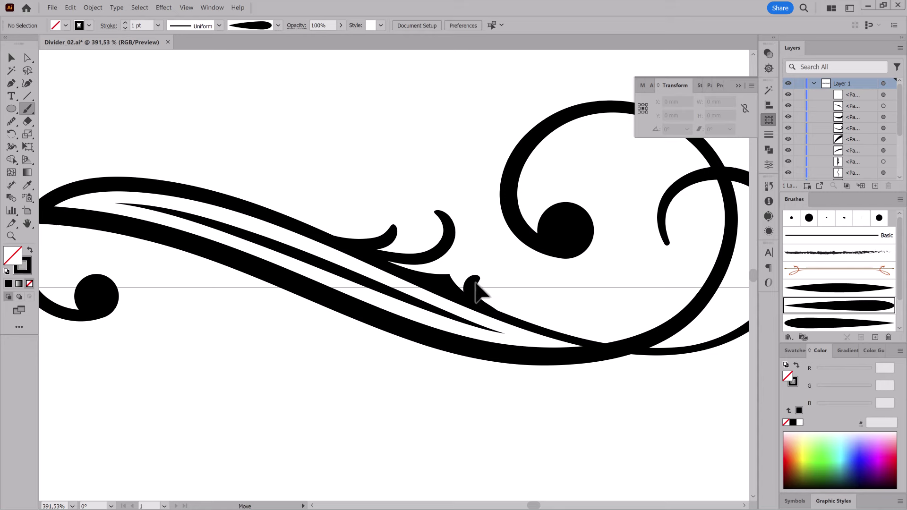
drag(505, 316, 481, 281)
ctrl+click(215, 70)
key(ctrl+s)
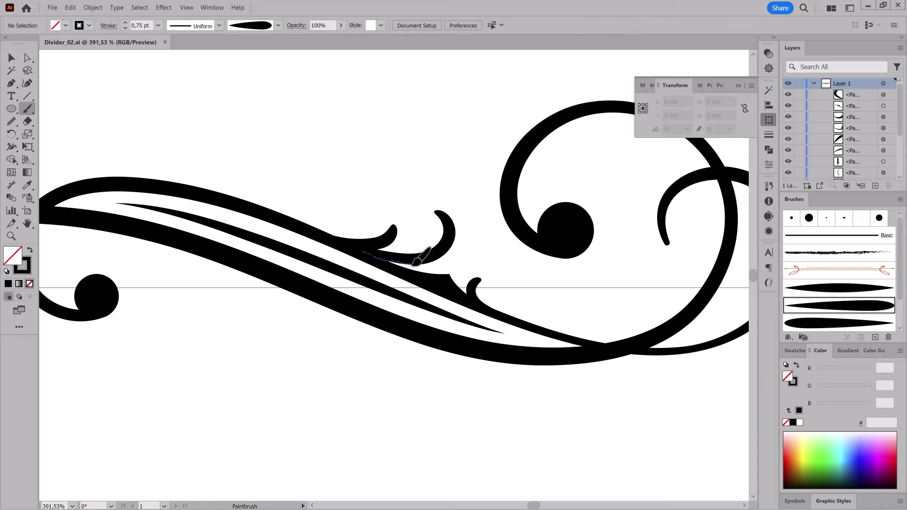
Add another brush stroke and reshape the stroke width at the right swirl's curl tip.
drag(450, 246, 454, 243)
scroll(466, 330, down, 3)
scroll(547, 263, up, 3)
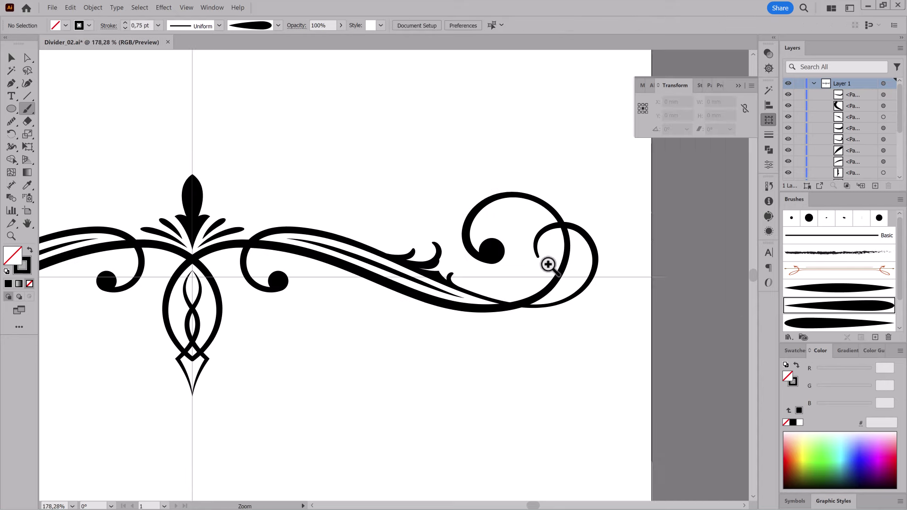
scroll(554, 137, up, 2)
key(a)
click(551, 131)
scroll(511, 235, up, 4)
key(shift+w)
drag(537, 236, 531, 239)
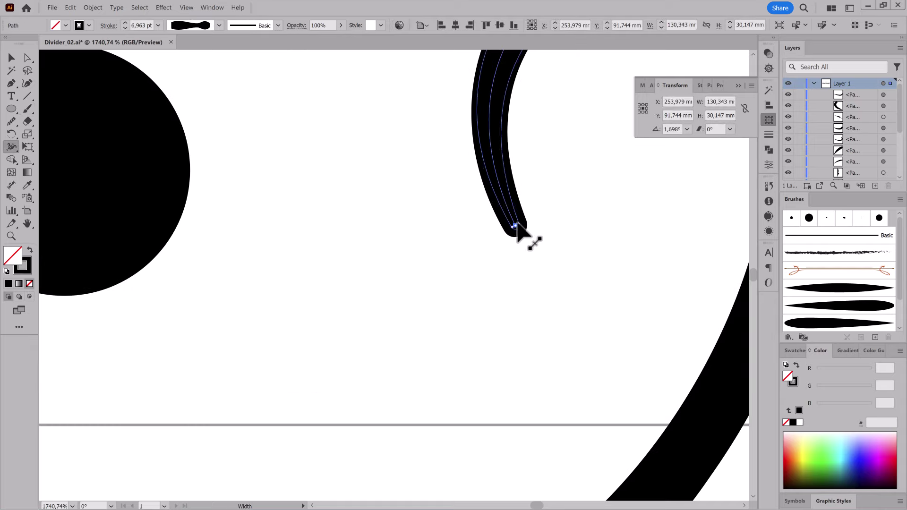
Draw a long thin 71,298 × 1,803 mm rectangle right of the central oval.
scroll(368, 283, down, 5)
scroll(368, 284, down, 5)
drag(468, 405, 541, 367)
scroll(475, 399, down, 3)
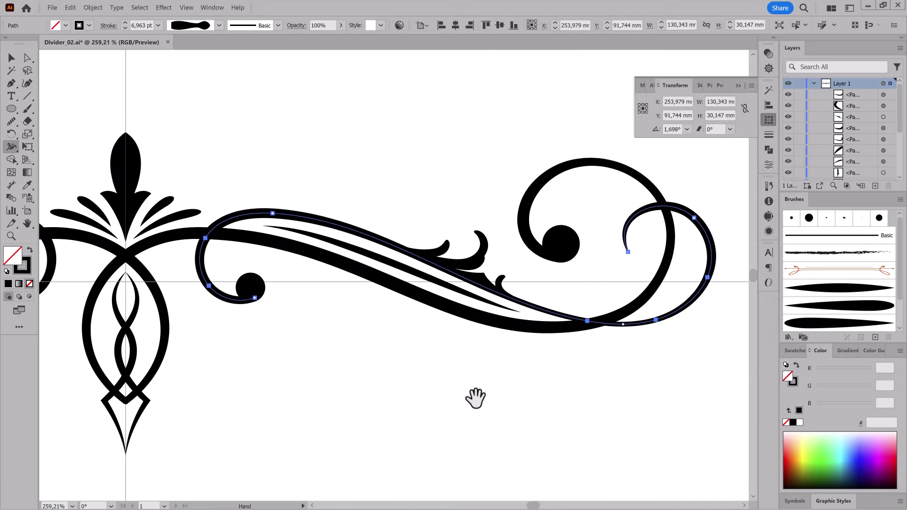
drag(11, 109, 44, 105)
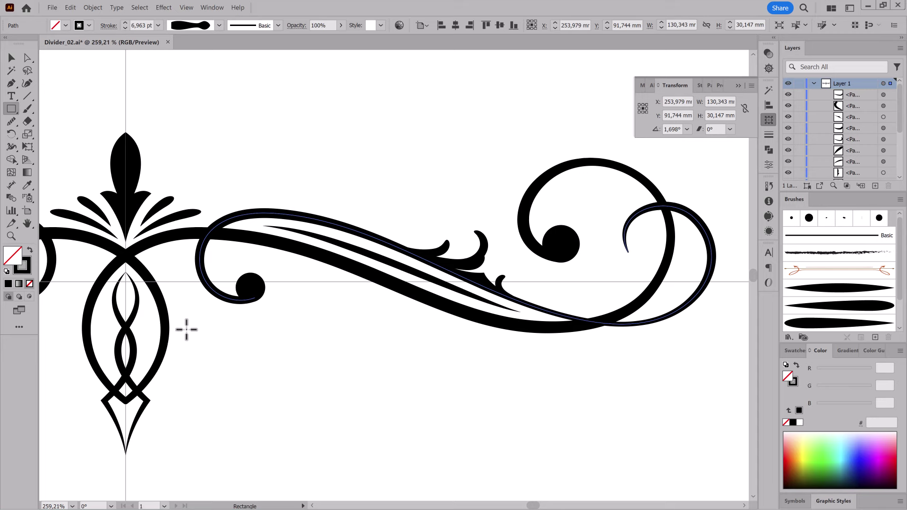
drag(165, 315, 445, 322)
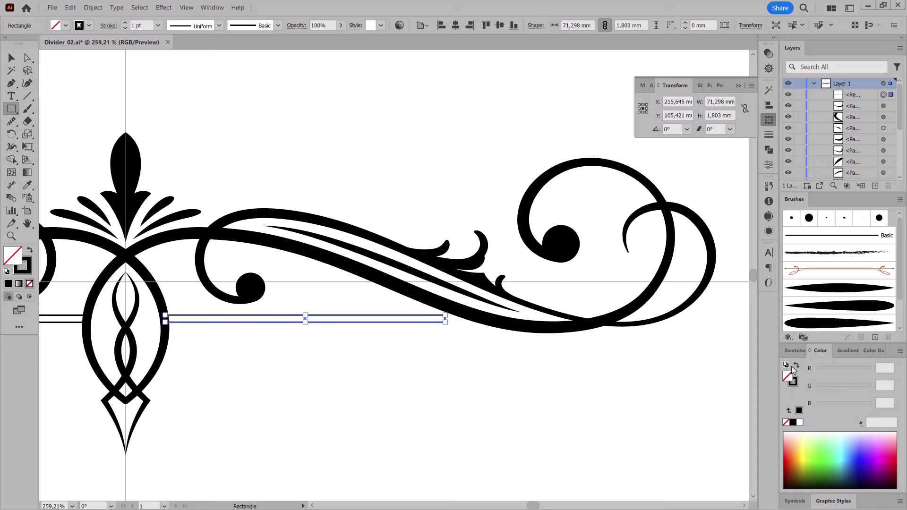
Give the new bar a black fill and line it up with the left bar.
key(shift+x)
drag(324, 413, 496, 352)
scroll(449, 372, down, 1)
scroll(449, 373, up, 2)
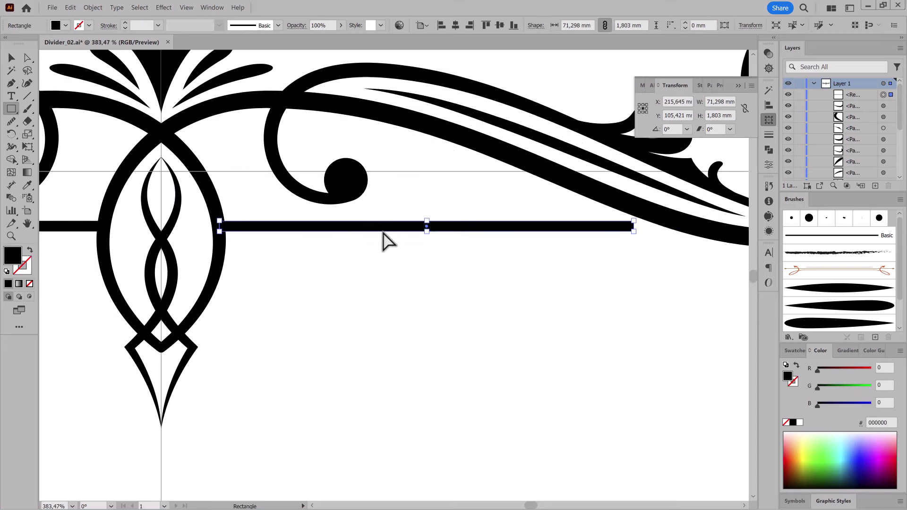
click(12, 58)
drag(333, 226, 332, 220)
Slant the bar's right-end anchors into a pointed tip.
click(27, 58)
scroll(662, 236, up, 3)
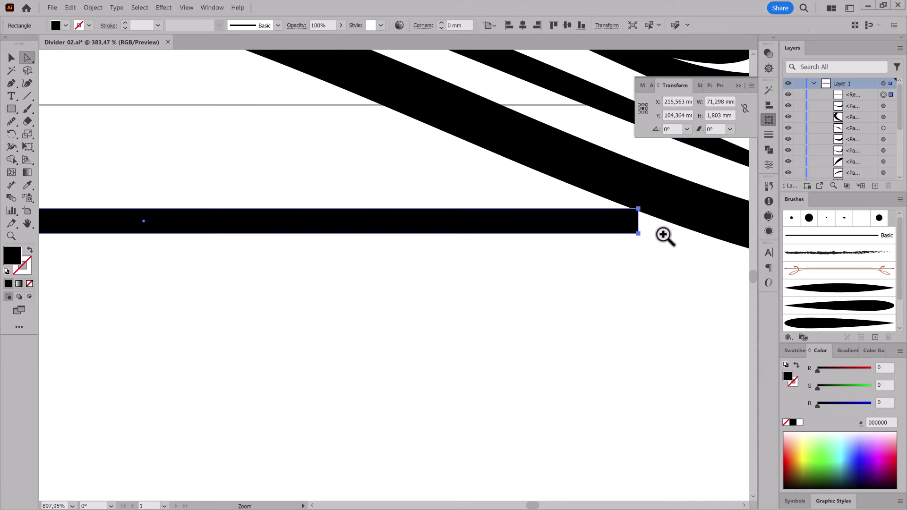
click(633, 208)
drag(638, 233, 653, 233)
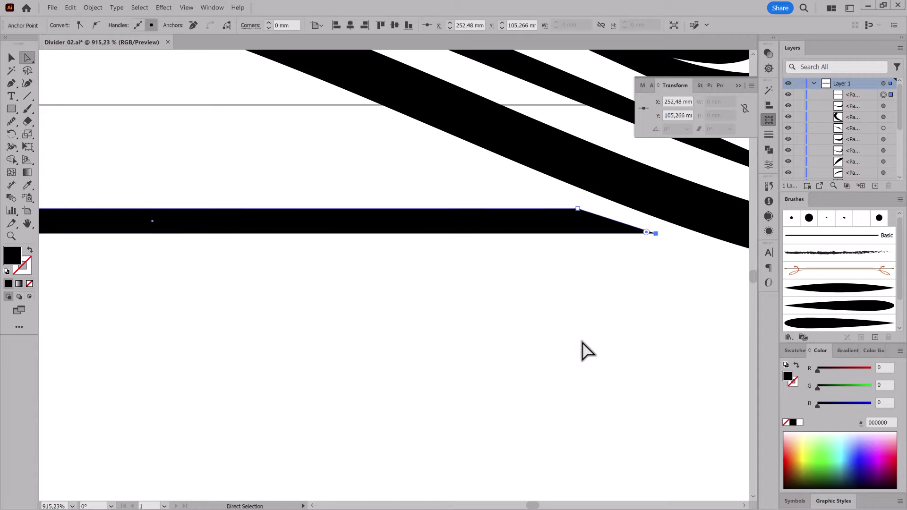
scroll(531, 407, down, 5)
scroll(540, 379, down, 1)
scroll(546, 264, up, 4)
scroll(545, 264, up, 2)
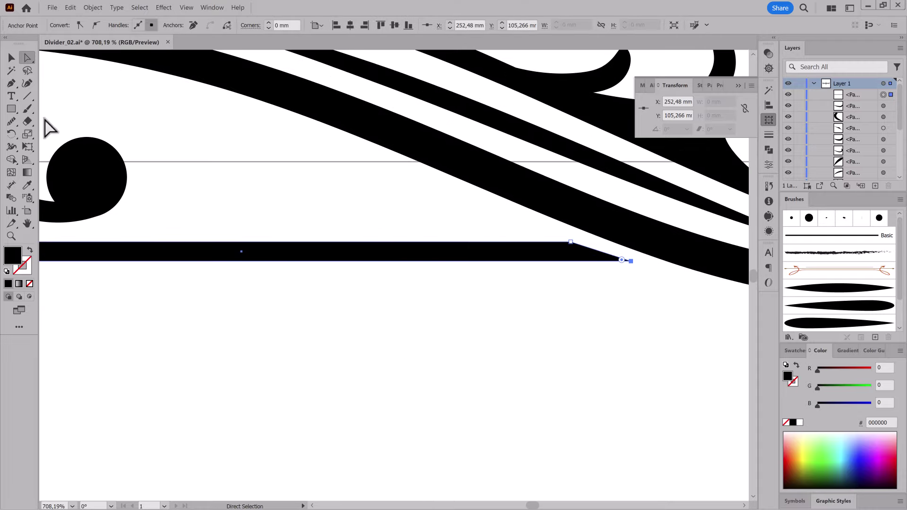
Add an anchor on the top edge, raise it into a peak, and curve its rising edge.
click(11, 83)
click(70, 94)
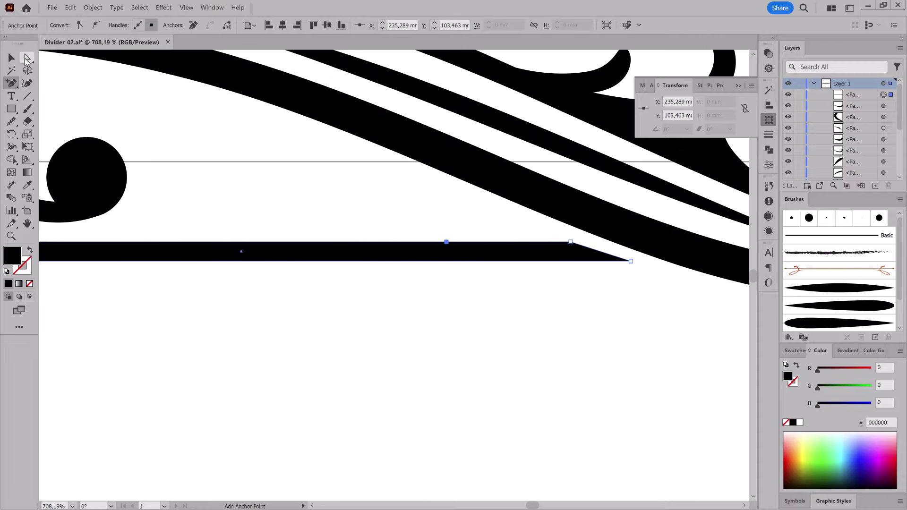
click(27, 58)
mouse_move(571, 242)
mouse_down()
mouse_move(504, 212)
mouse_move(477, 251)
mouse_up()
click(11, 83)
click(71, 122)
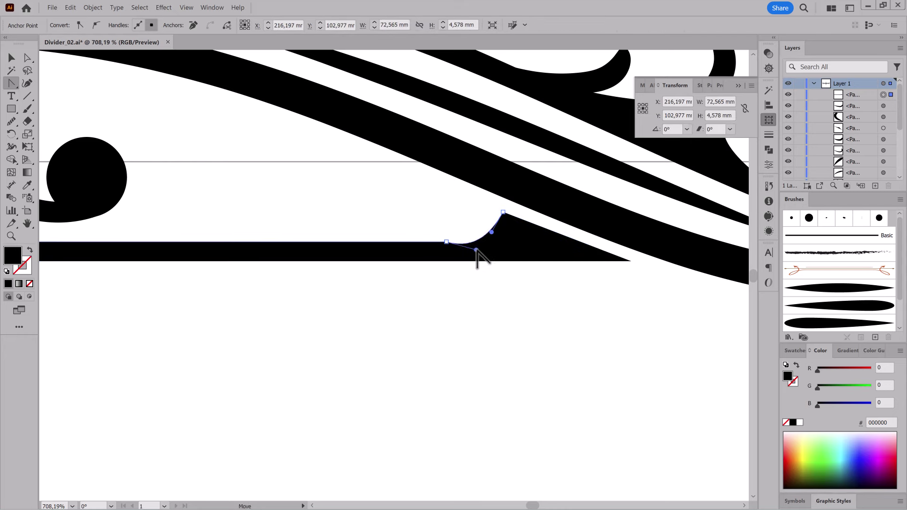
Squash the bar thinner with Free Transform and shorten its tapered tip.
scroll(490, 334, down, 5)
scroll(549, 411, up, 1)
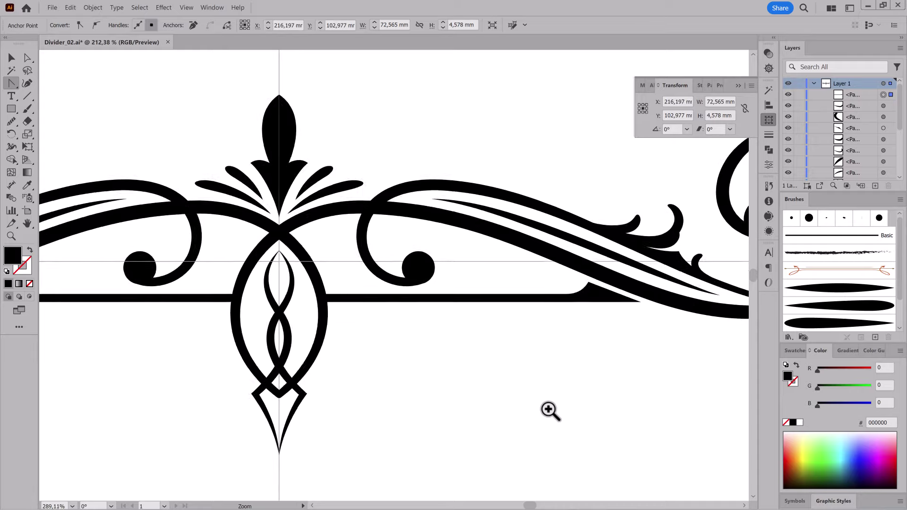
scroll(549, 411, down, 2)
scroll(515, 349, up, 3)
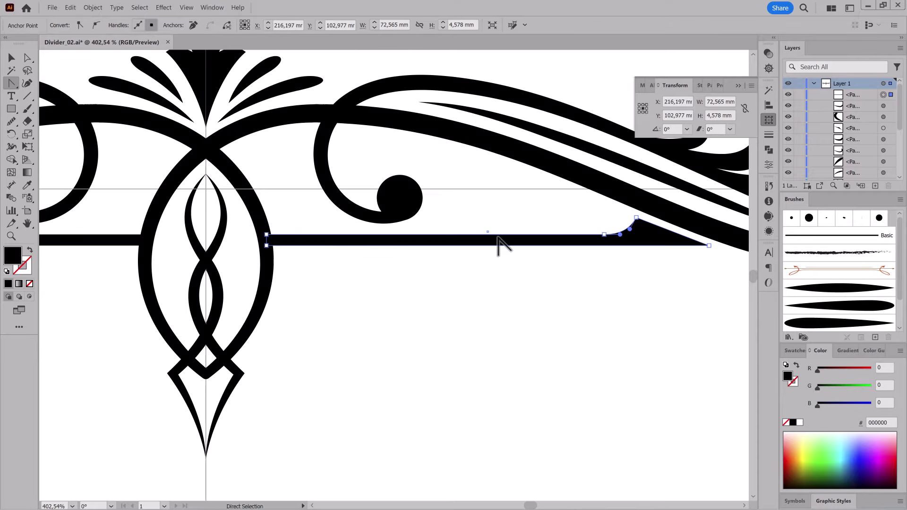
key(e)
drag(487, 246, 488, 237)
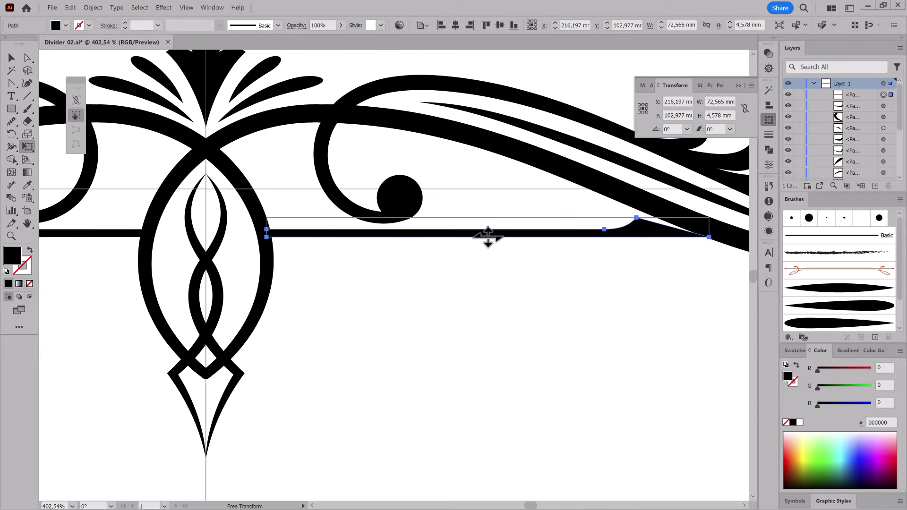
key(a)
scroll(623, 283, up, 4)
drag(623, 263, 583, 267)
scroll(544, 331, down, 1)
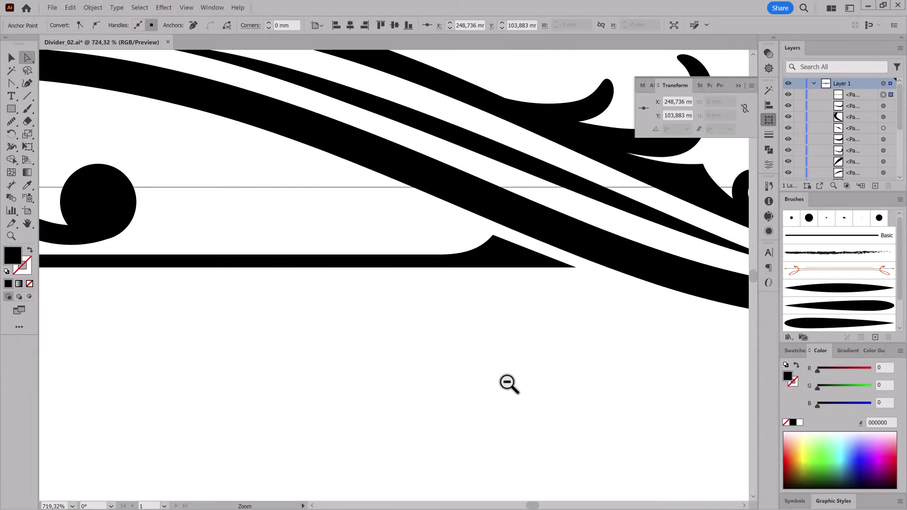
scroll(509, 384, down, 2)
Duplicate the bar directly below and flip the copy vertically.
drag(441, 236, 440, 264)
click(751, 86)
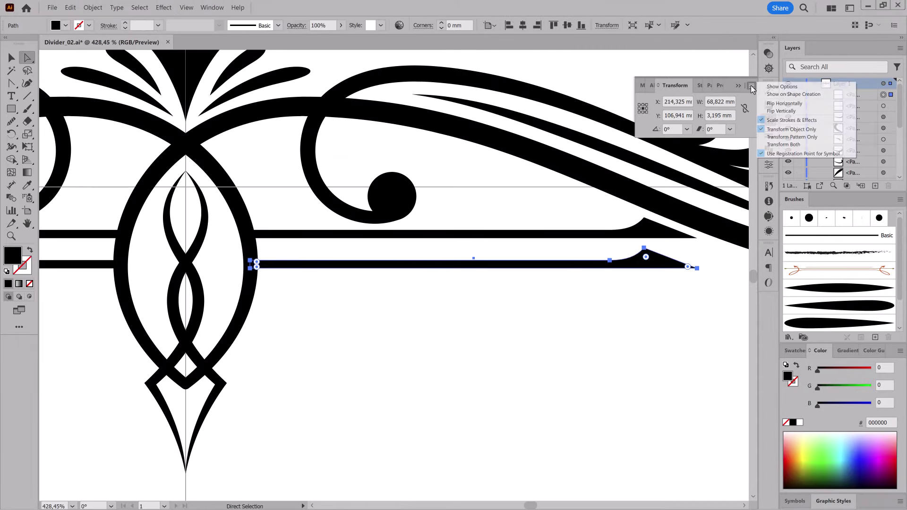
click(777, 117)
mouse_move(608, 320)
mouse_down()
mouse_move(441, 325)
mouse_move(586, 264)
mouse_up()
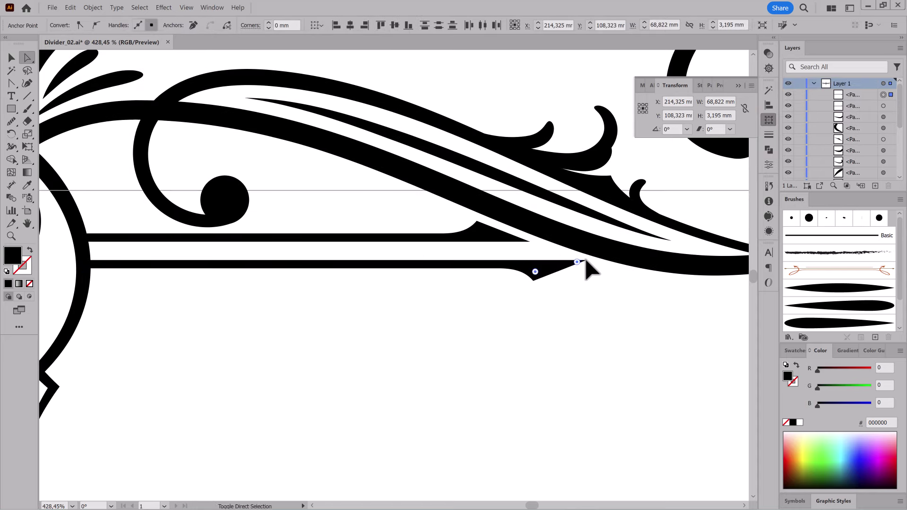
click(411, 364)
drag(277, 361, 349, 354)
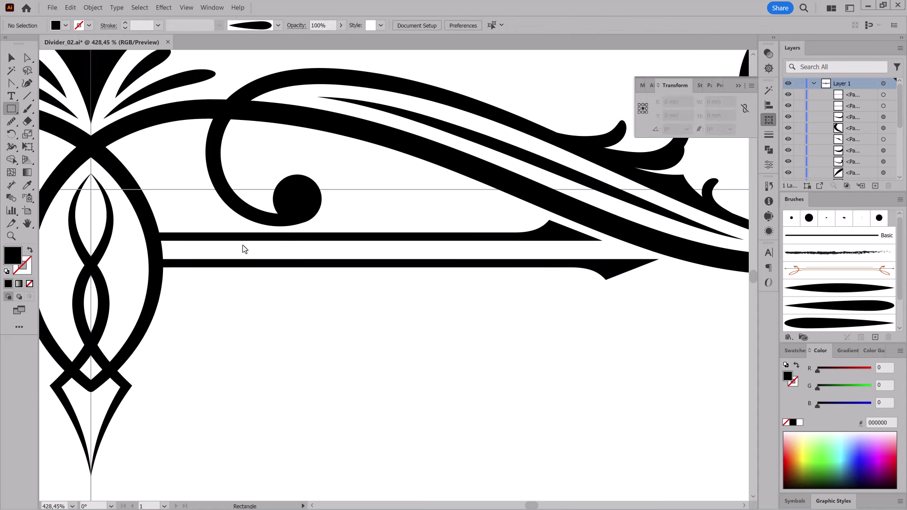
Center the small square vertically between the bars and skew it into a parallelogram.
scroll(245, 291, up, 5)
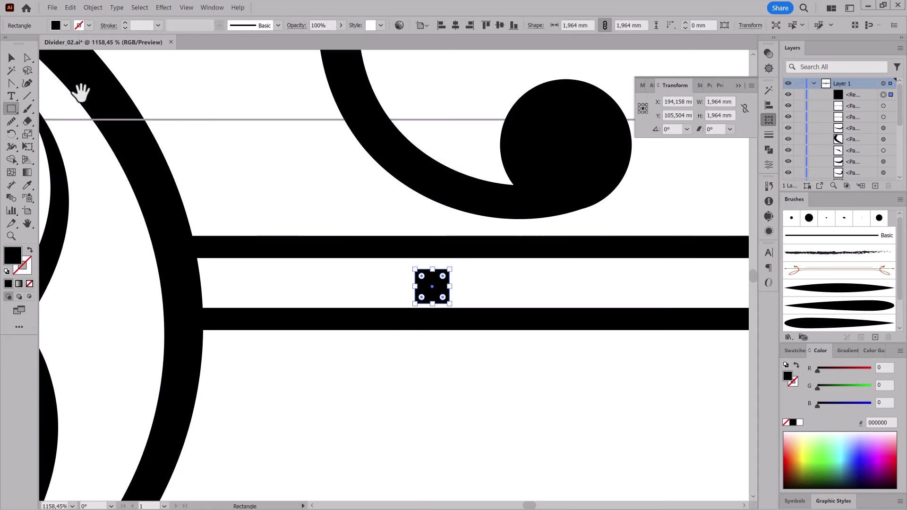
click(28, 57)
shift+click(440, 288)
shift+click(543, 319)
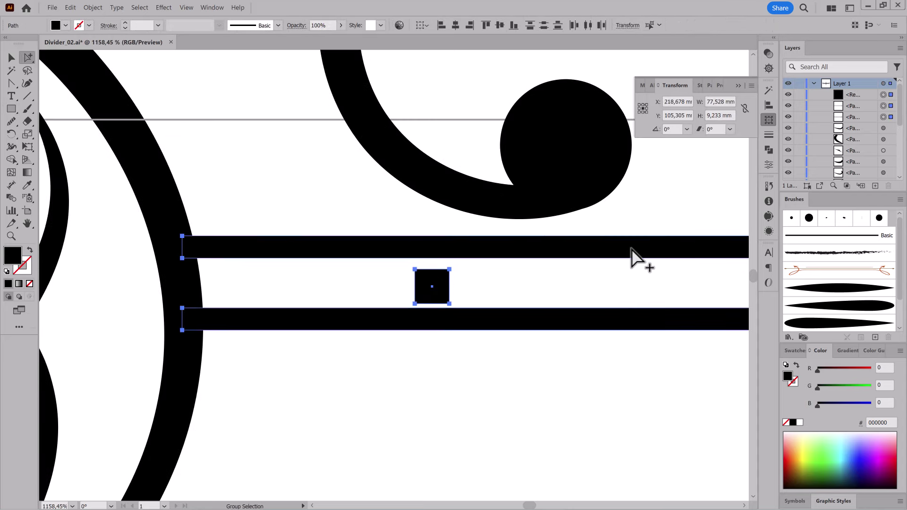
click(543, 26)
key(a)
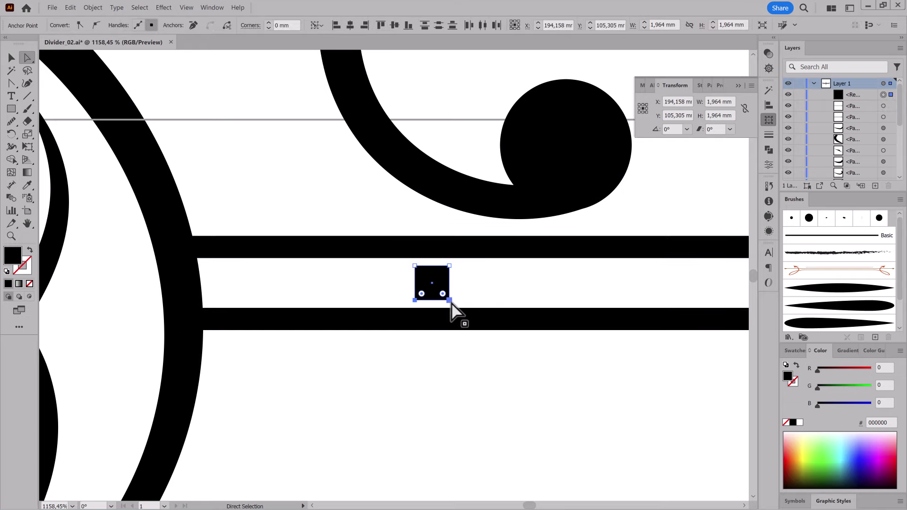
drag(450, 300, 494, 300)
Copy the slanted piece to the right and repeat with Ctrl+D to form a row of stripes.
scroll(531, 378, down, 5)
scroll(393, 363, up, 5)
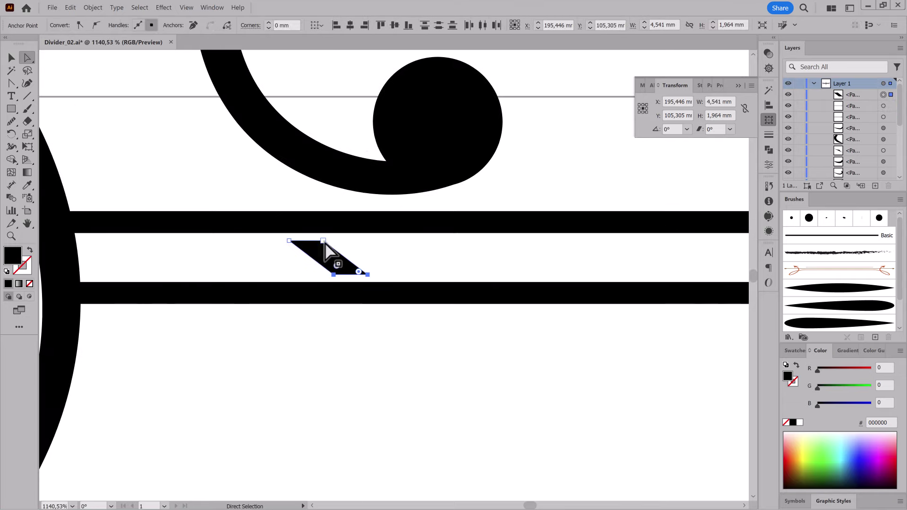
scroll(487, 391, down, 3)
scroll(213, 368, up, 2)
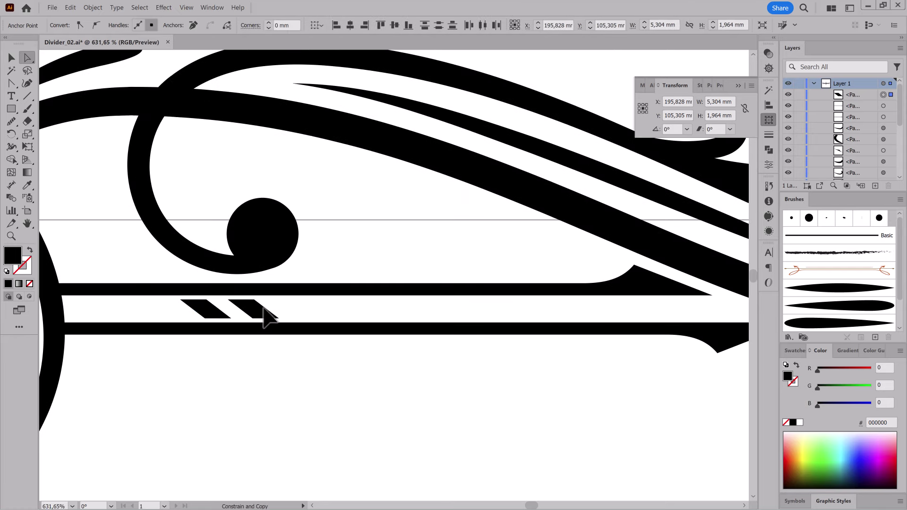
drag(264, 317, 264, 317)
key(ctrl+d)
key(ctrl+d)
key(ctrl+d)
key(ctrl+d)
key(ctrl+d)
key(ctrl+d)
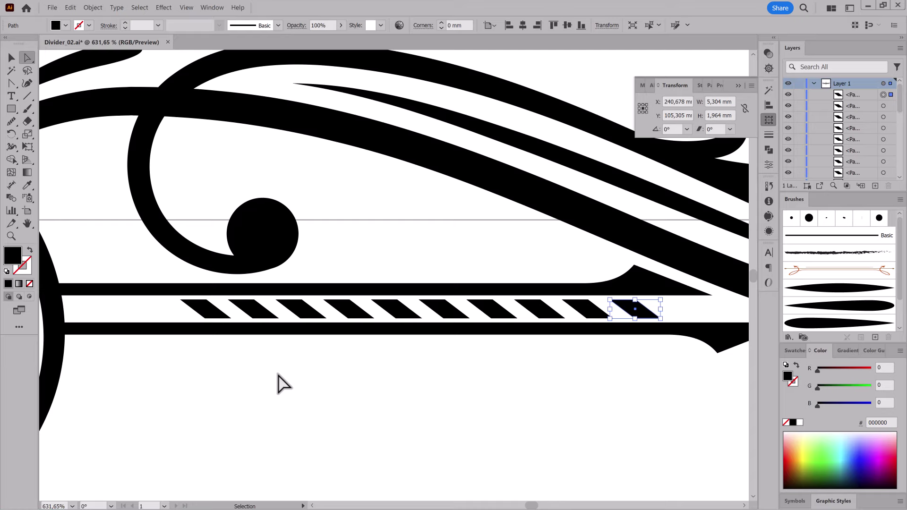
Stretch the first stripe far left and curve its left edge along the oval.
scroll(461, 426, down, 4)
scroll(499, 457, up, 2)
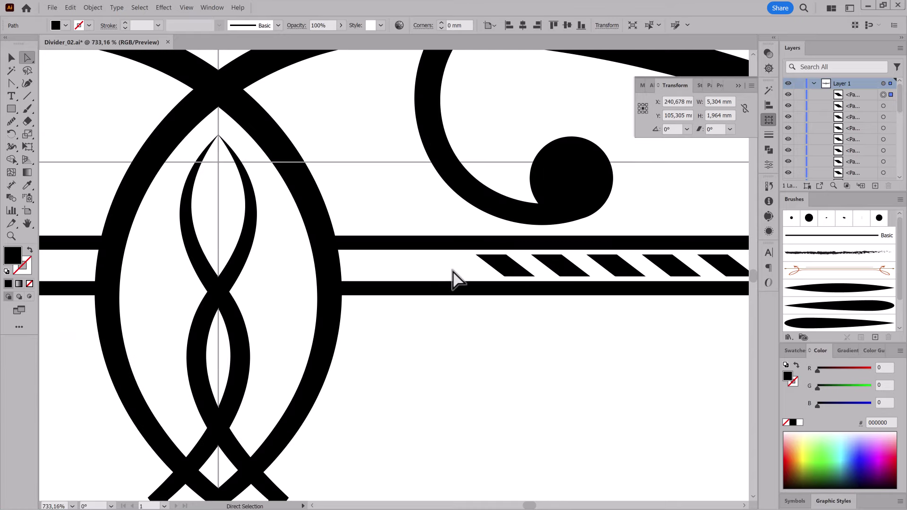
mouse_move(472, 250)
mouse_down()
mouse_move(508, 283)
mouse_move(368, 277)
mouse_move(348, 298)
mouse_up()
scroll(359, 274, up, 2)
scroll(420, 310, up, 3)
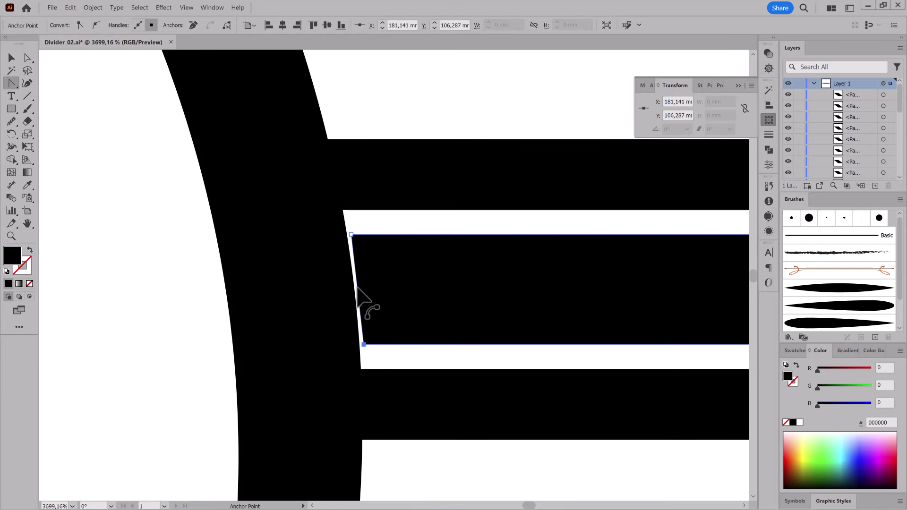
drag(365, 304, 363, 308)
scroll(392, 345, down, 2)
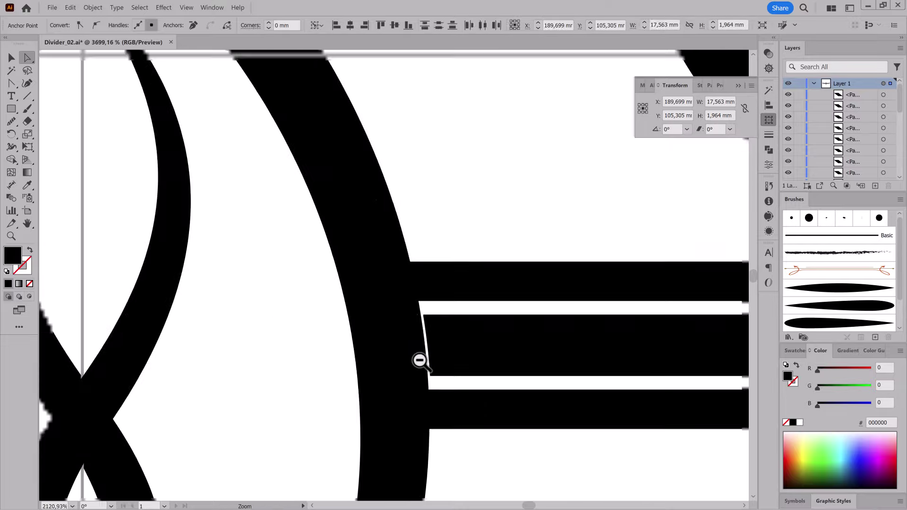
scroll(359, 340, down, 2)
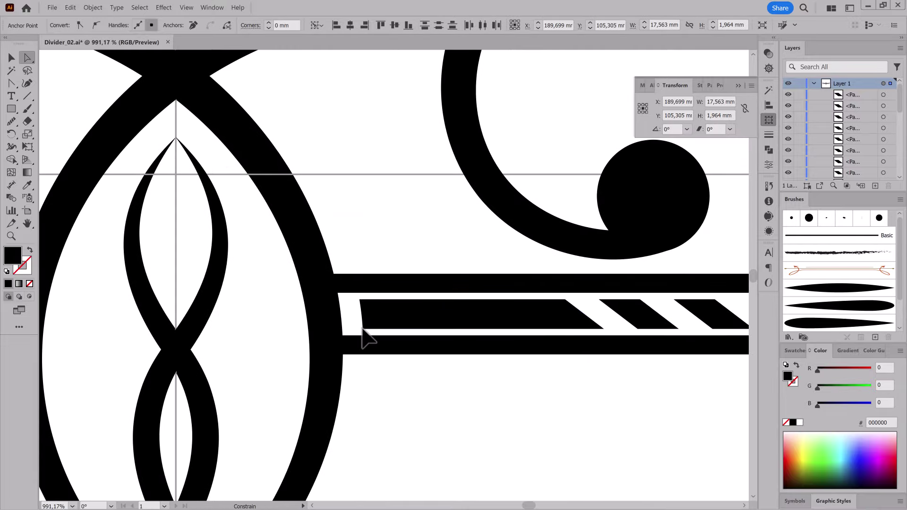
scroll(506, 449, down, 3)
scroll(622, 415, up, 2)
scroll(567, 331, up, 2)
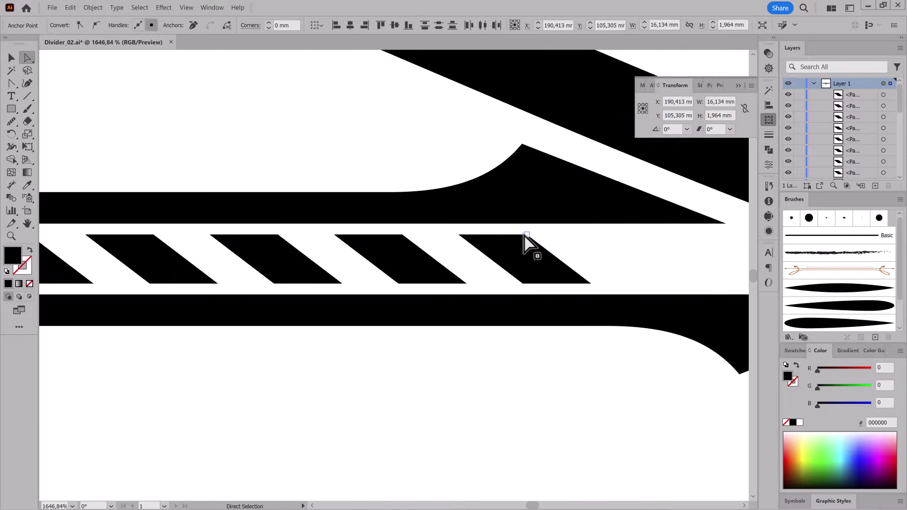
Nudge the last stripes' right-edge points left to narrow them, then deselect.
click(525, 235)
shift+click(591, 283)
shift+click(466, 284)
shift+click(402, 235)
key(Left)
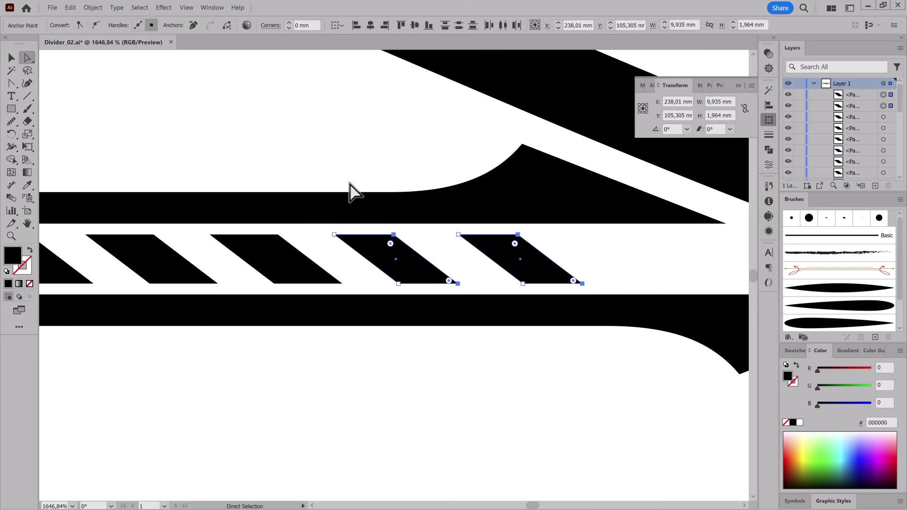
key(Left)
key(Left)
key(Left)
click(558, 289)
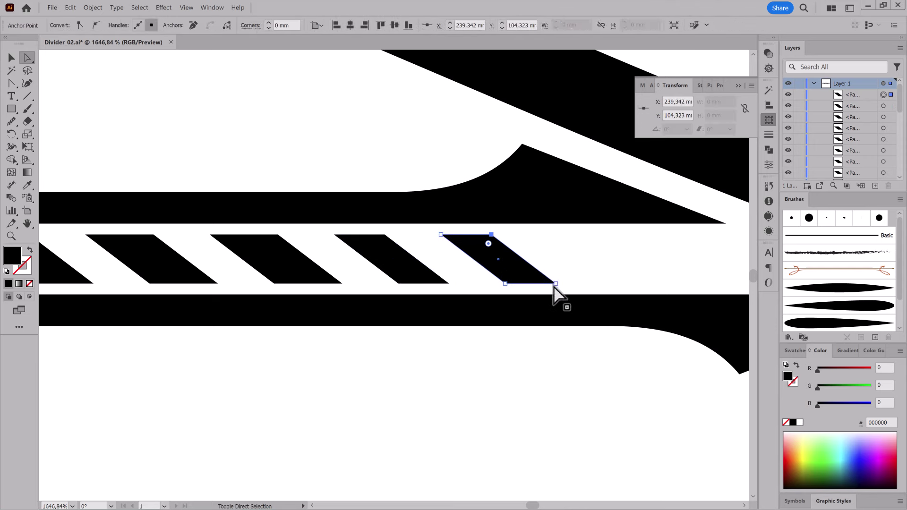
click(590, 345)
scroll(520, 348, down, 5)
scroll(339, 349, down, 3)
Paint a small swirl beside the central oval with a tapered brush.
scroll(488, 352, down, 3)
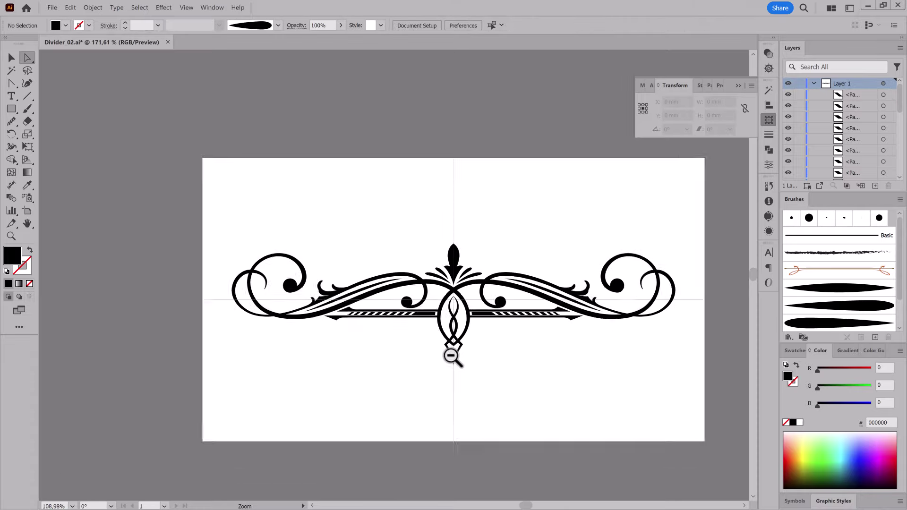
scroll(548, 359, up, 3)
scroll(520, 350, up, 3)
key(b)
click(832, 305)
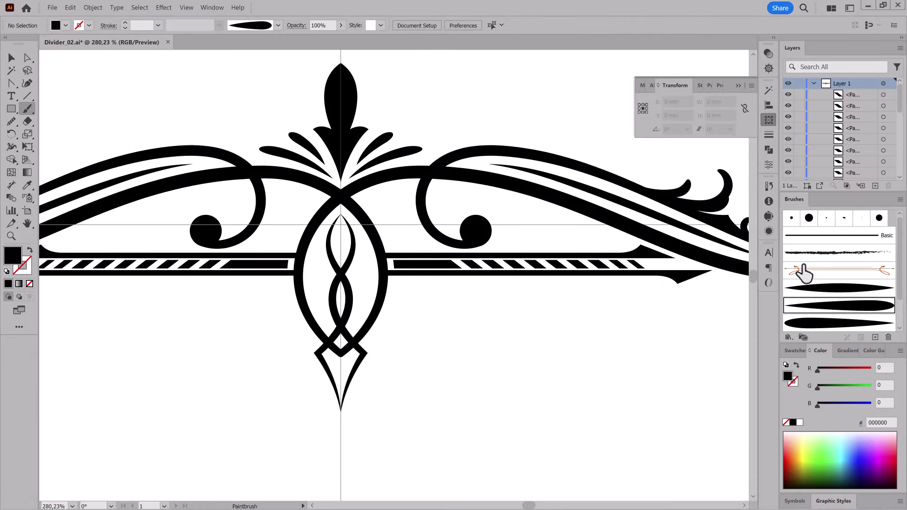
scroll(374, 189, up, 3)
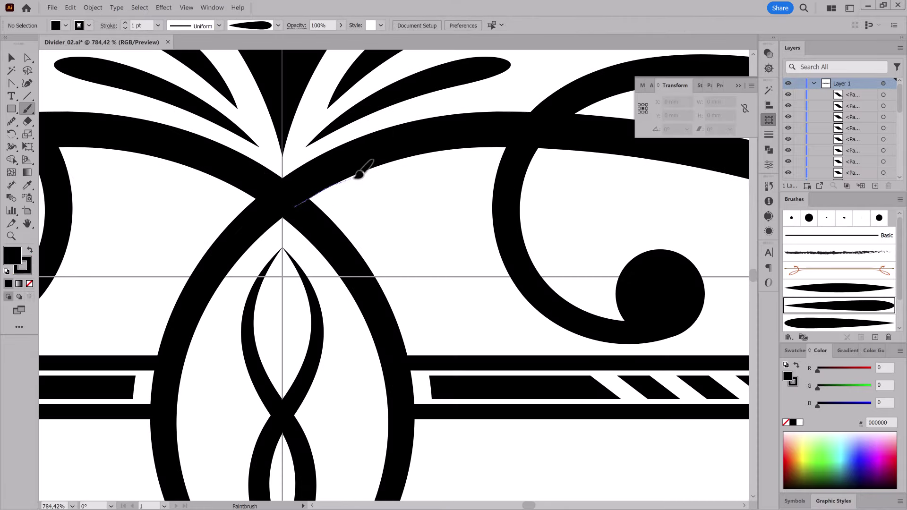
drag(421, 216, 417, 218)
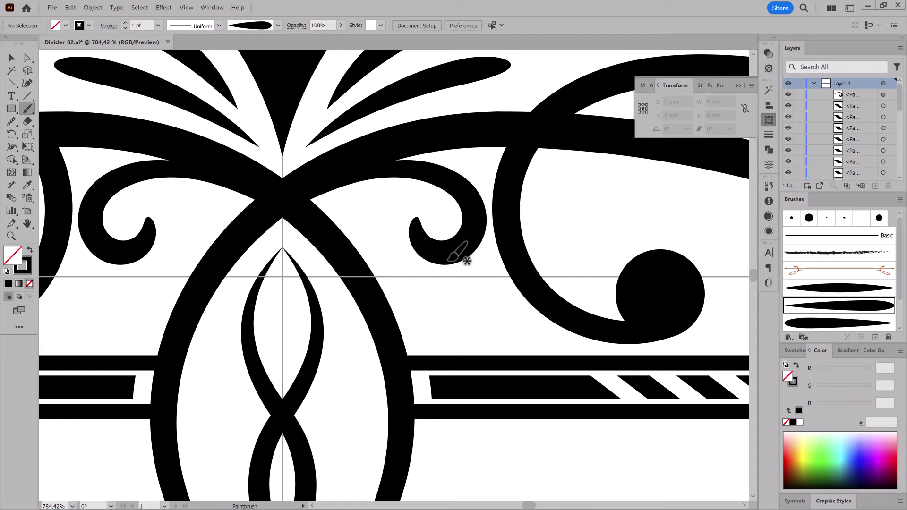
key(a)
click(477, 341)
Add curls right of and below the oval, plus a small curl above the upper swirls.
scroll(278, 308, down, 5)
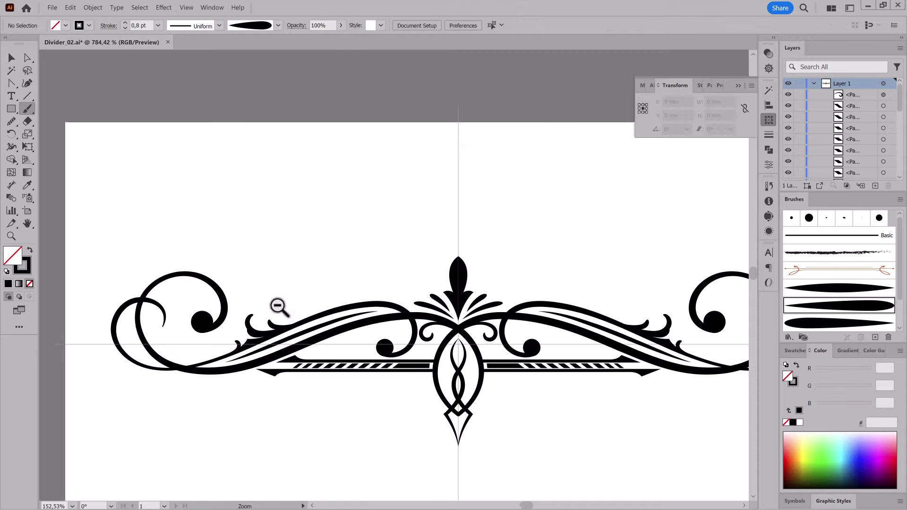
scroll(491, 391, up, 2)
scroll(520, 363, up, 3)
key(b)
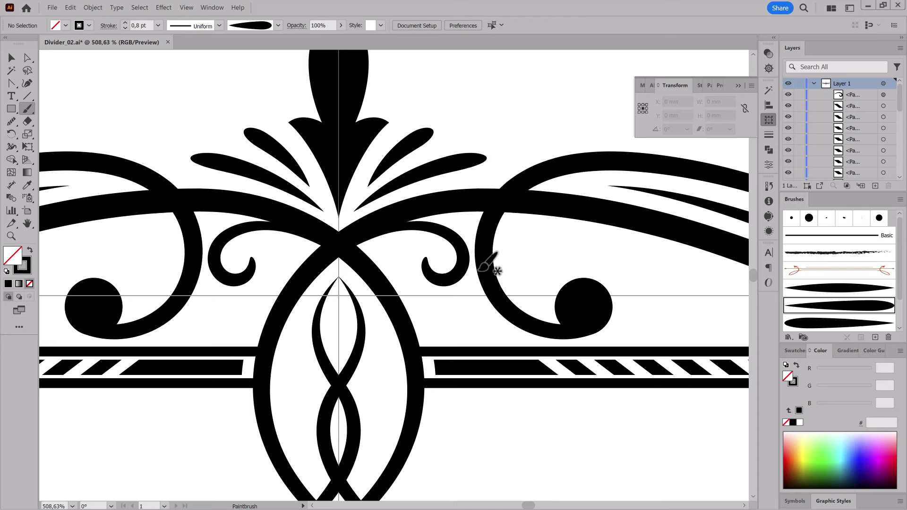
drag(453, 326, 455, 329)
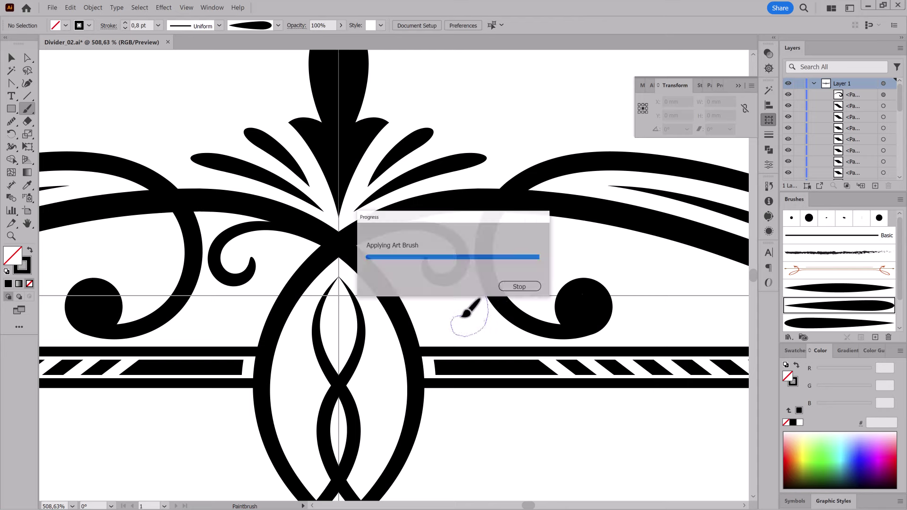
key(ctrl+z)
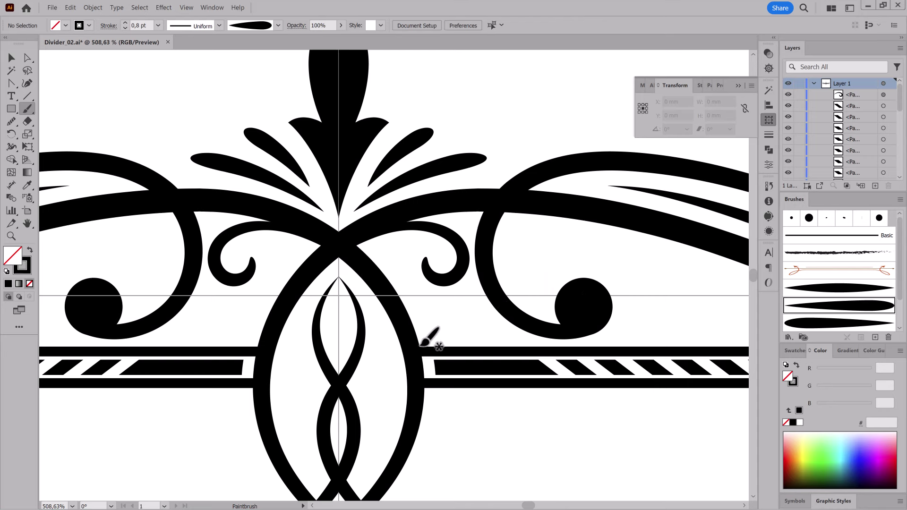
drag(443, 326, 444, 327)
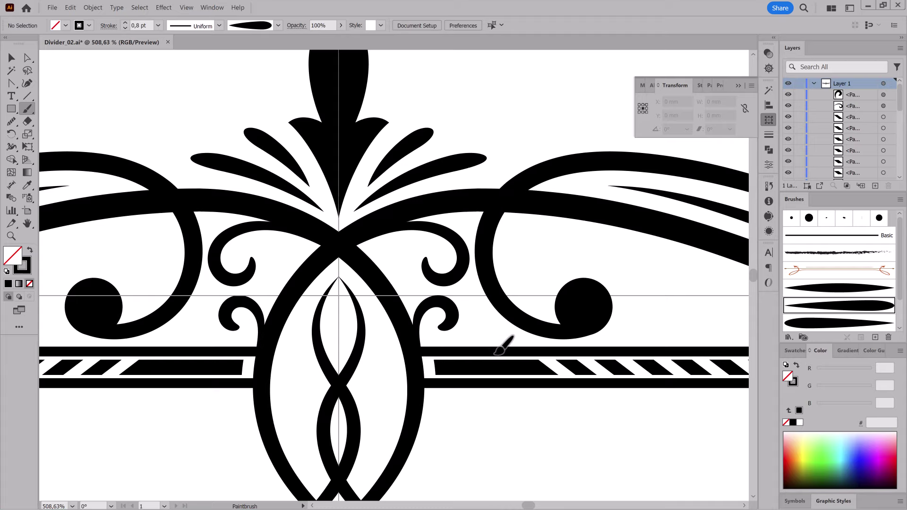
scroll(444, 326, down, 5)
scroll(428, 303, up, 6)
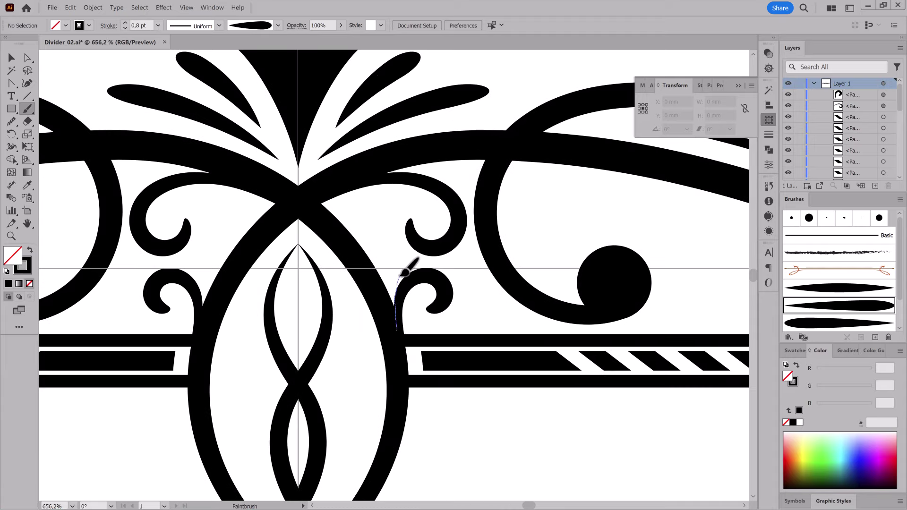
drag(401, 275, 390, 278)
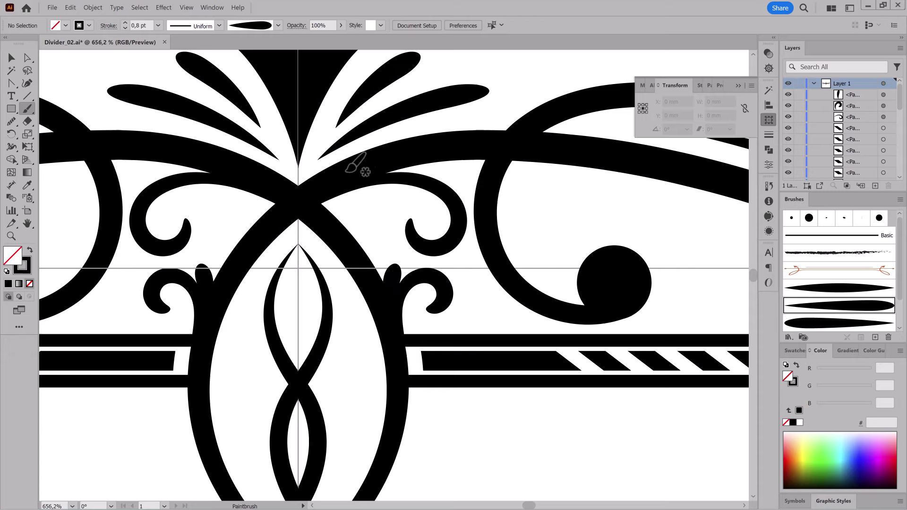
drag(444, 175, 444, 179)
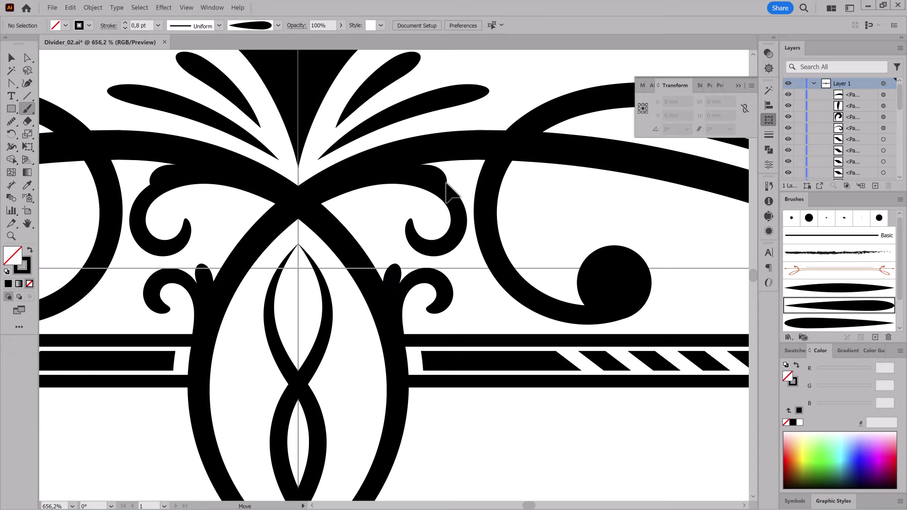
Paint a wide-brush spiral curl beside the right swirl ball and two thin tapered leaves.
scroll(668, 413, down, 5)
scroll(498, 250, up, 3)
scroll(503, 259, up, 3)
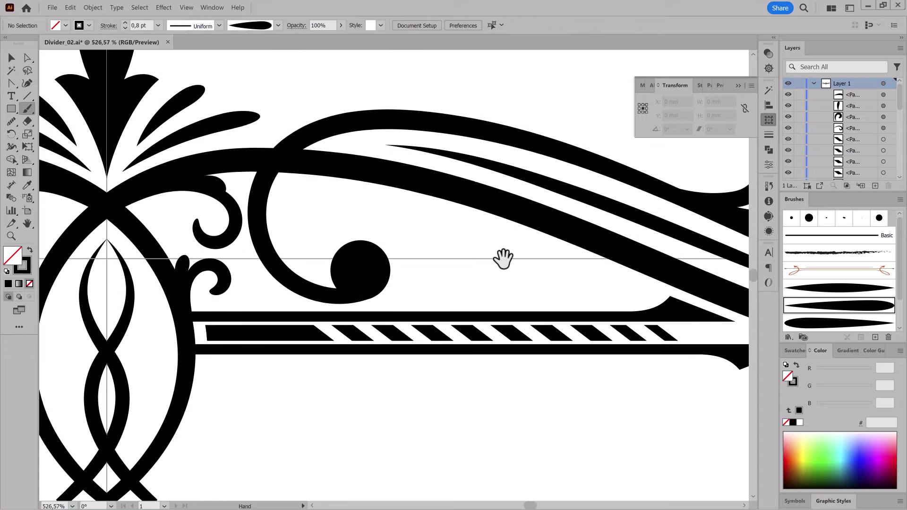
click(835, 289)
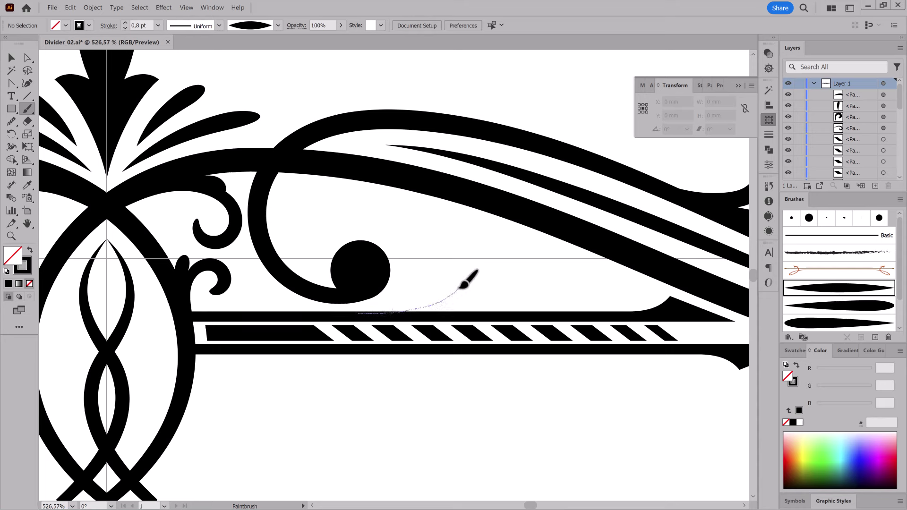
drag(434, 264, 430, 267)
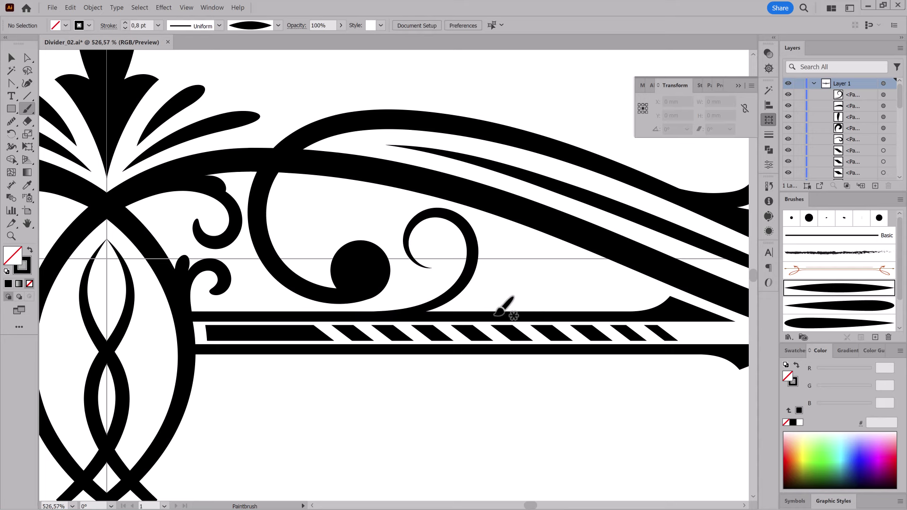
click(820, 305)
drag(512, 259, 513, 258)
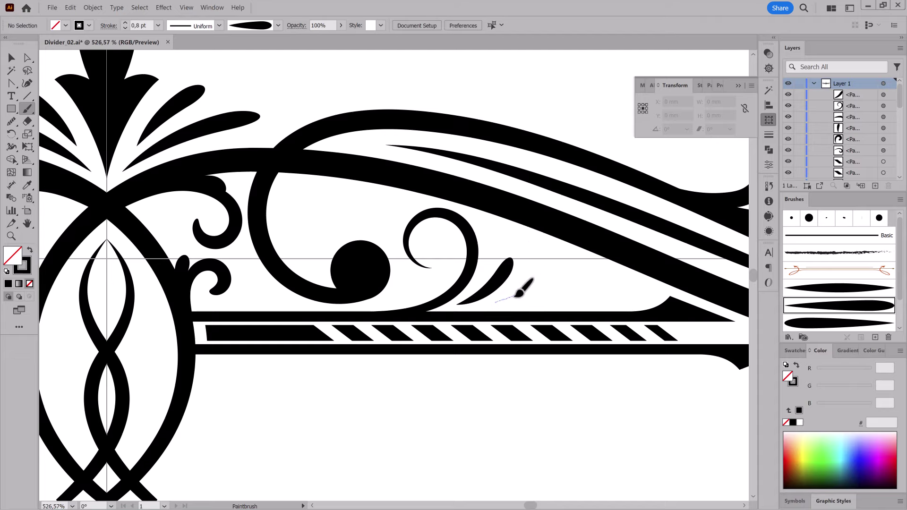
mouse_move(496, 301)
mouse_down()
mouse_move(550, 269)
mouse_move(586, 284)
mouse_up()
Bend the central band's pointed end into a curve with the Anchor Point tool.
scroll(664, 335, down, 6)
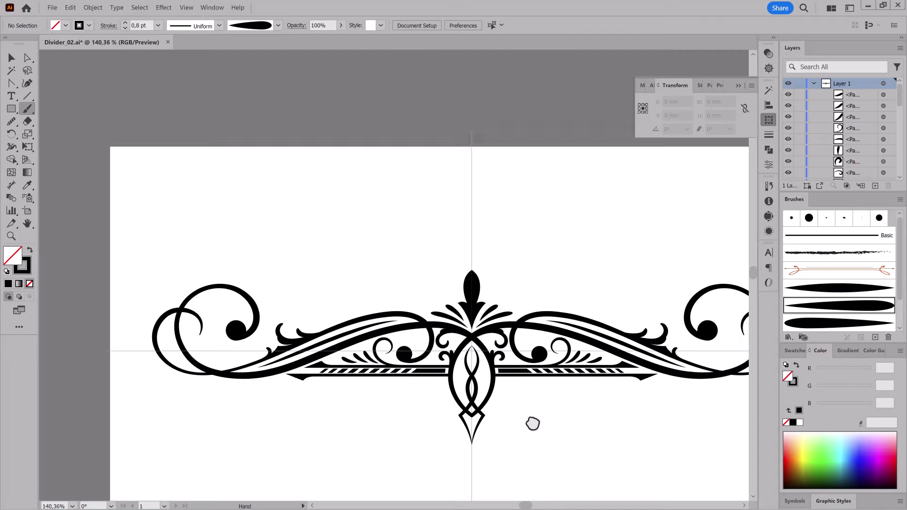
drag(606, 369, 573, 344)
scroll(537, 370, up, 5)
scroll(536, 370, up, 3)
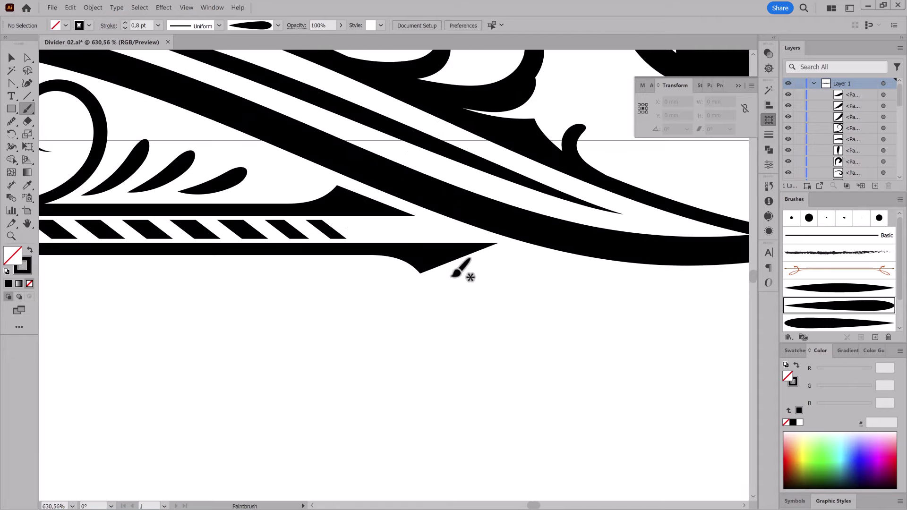
ctrl+click(462, 269)
key(shift+c)
drag(454, 261, 449, 257)
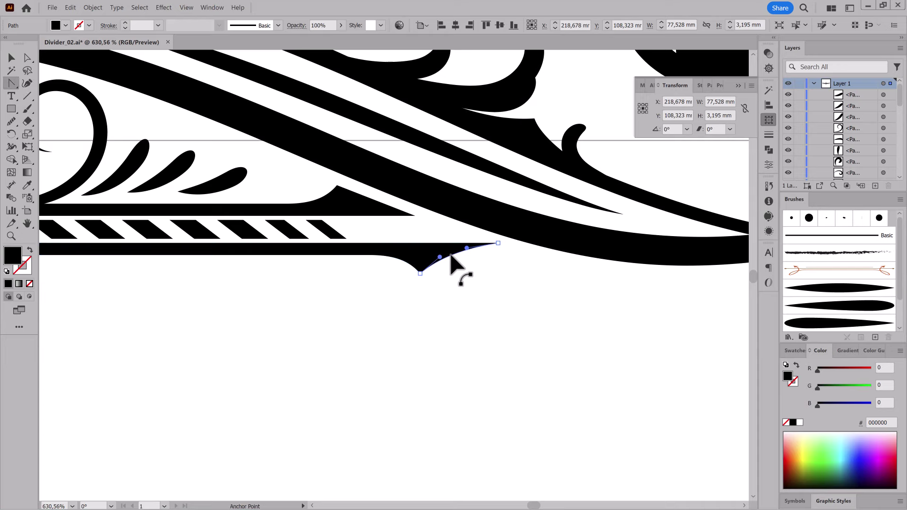
key(b)
Brush a tapered curve under the band's end and a large swash curling below the band.
scroll(458, 331, down, 2)
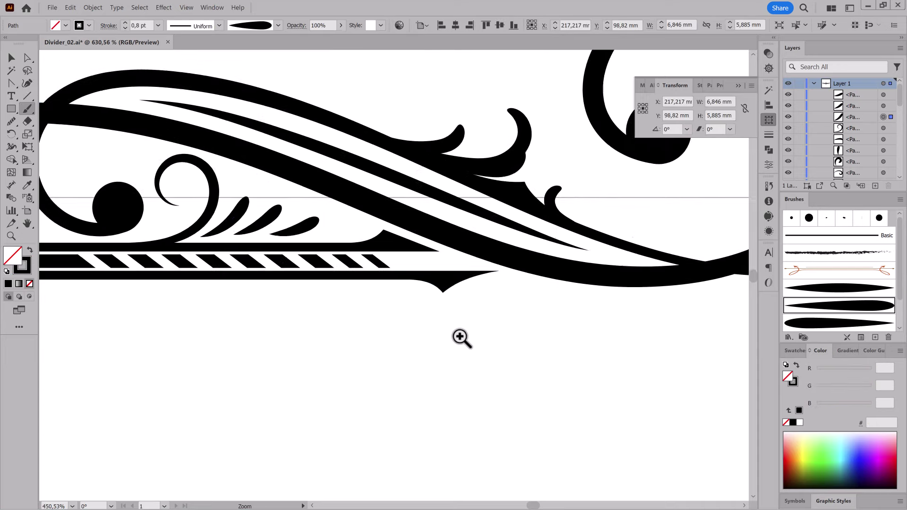
scroll(605, 260, up, 1)
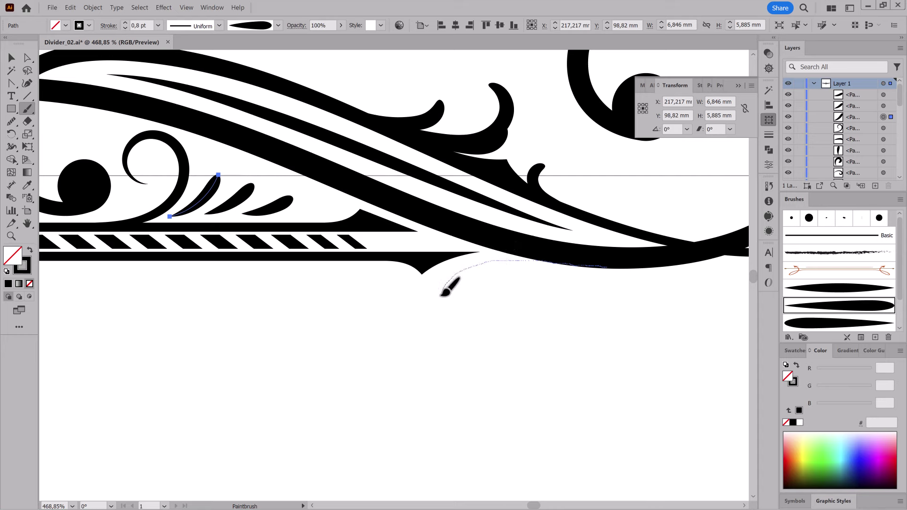
drag(442, 294, 447, 298)
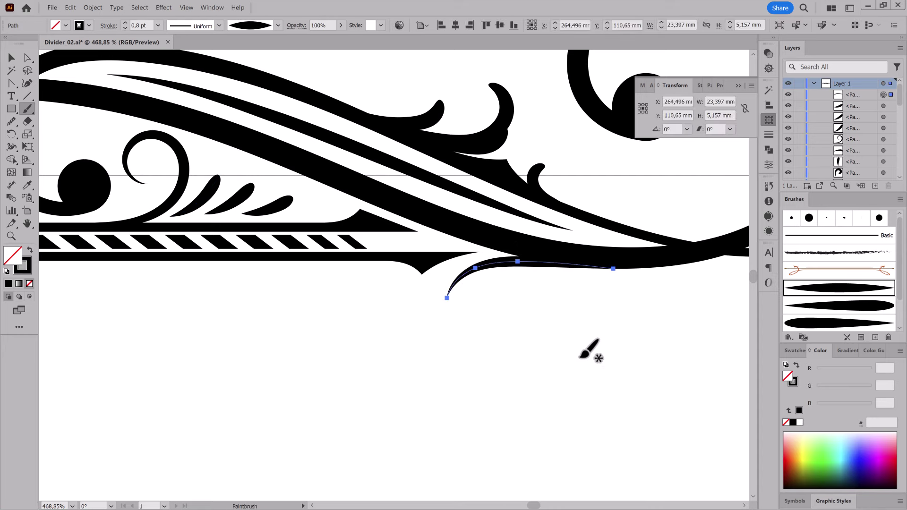
scroll(522, 416, down, 5)
scroll(619, 401, up, 1)
key(ctrl+shift+a)
drag(622, 389, 506, 341)
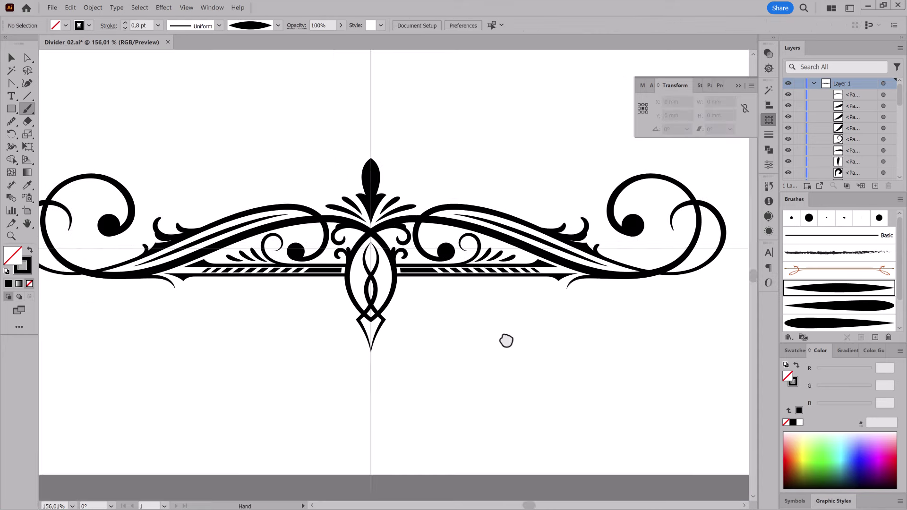
scroll(506, 341, up, 2)
scroll(484, 314, up, 2)
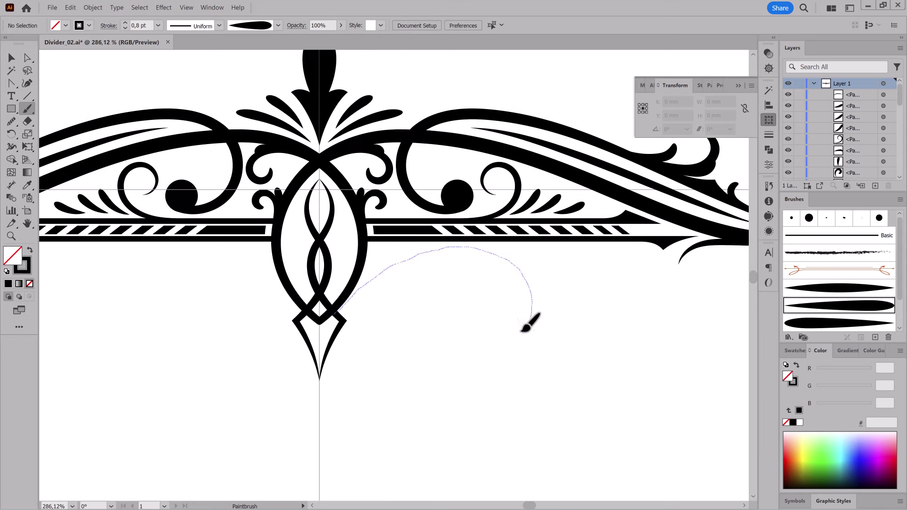
drag(473, 314, 473, 313)
Shrink and tilt the mirrored swashes and thin their stroke weight.
key(v)
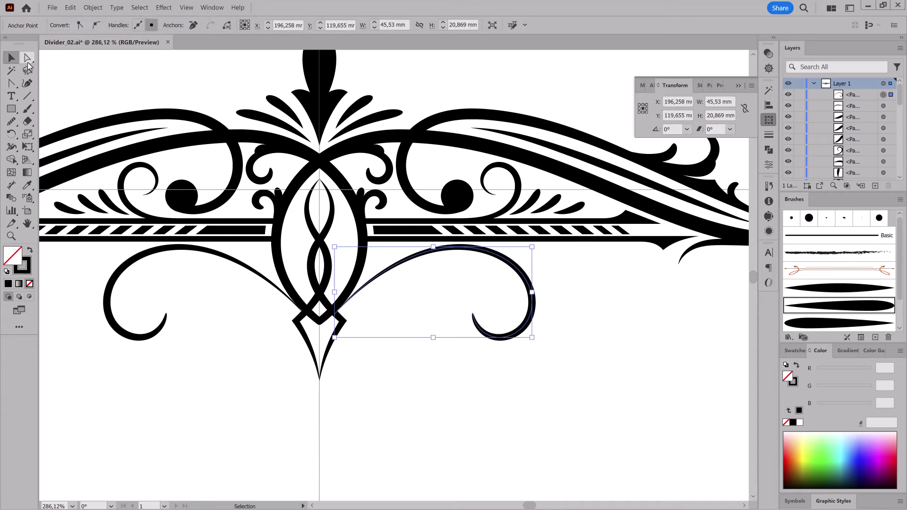
click(126, 24)
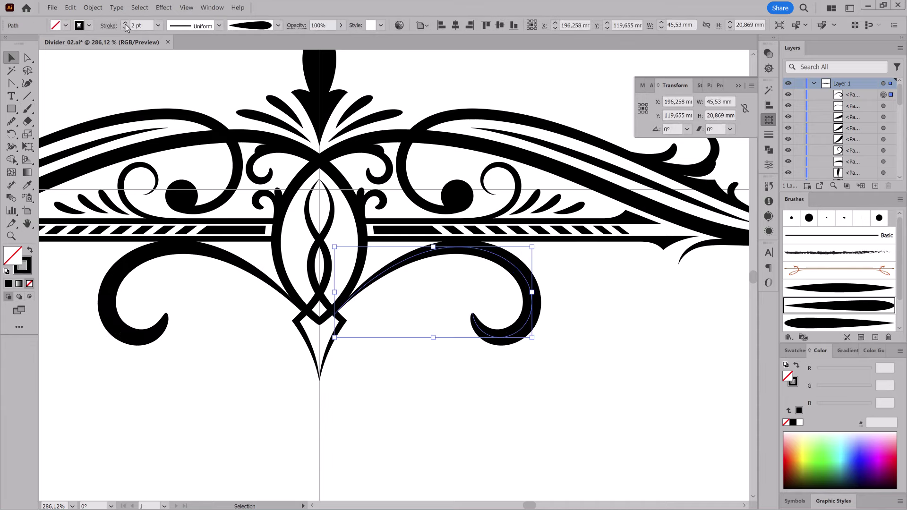
click(125, 28)
scroll(600, 376, up, 1)
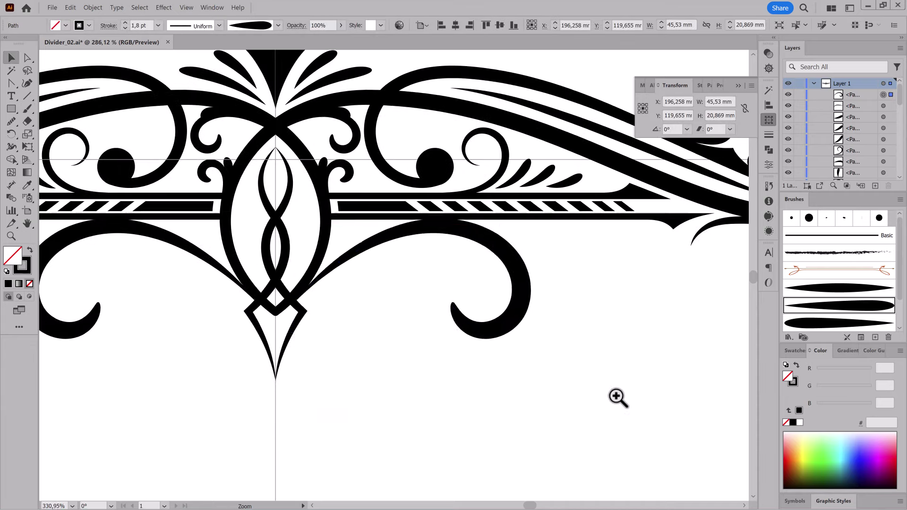
drag(522, 330, 495, 313)
click(126, 29)
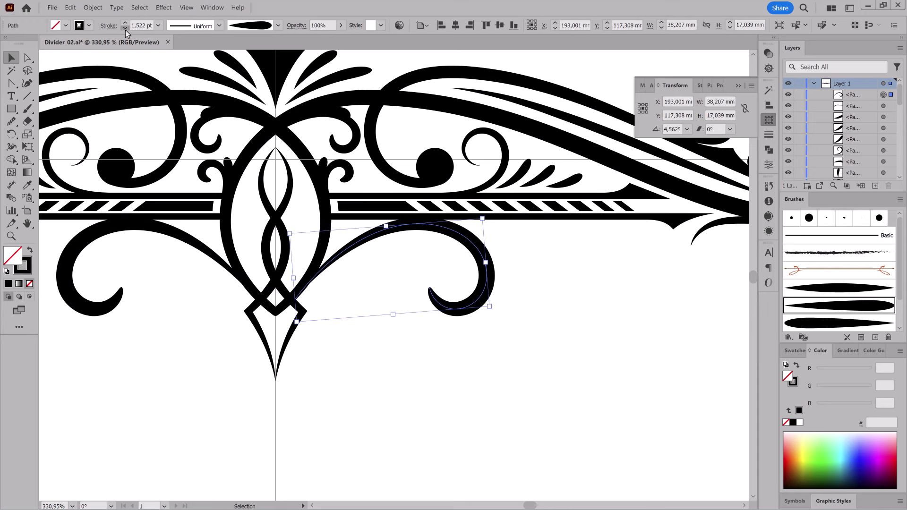
click(189, 77)
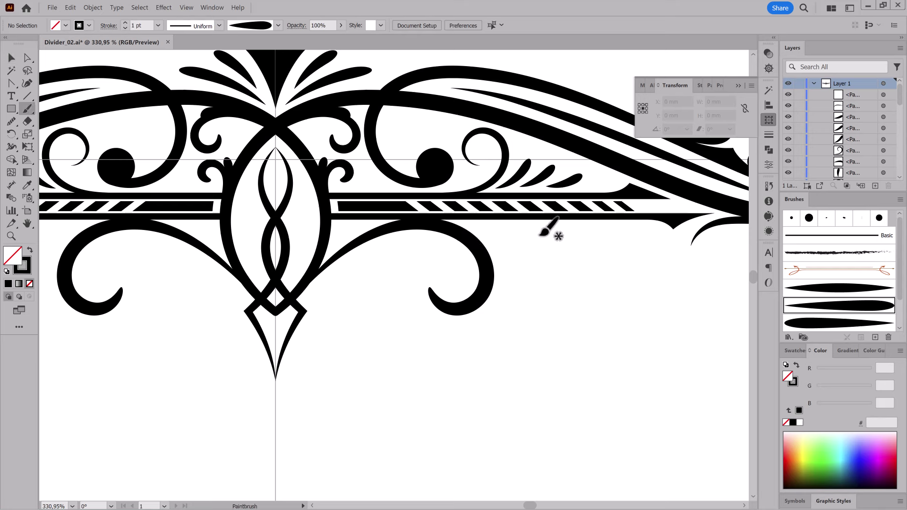
Add a small curl under the band and short hooked strokes near the band's end.
drag(513, 267, 513, 270)
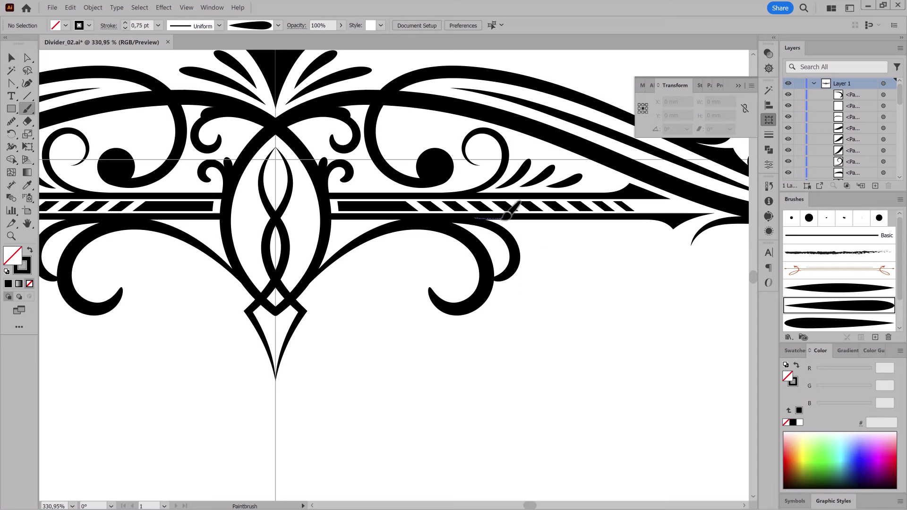
drag(533, 226, 534, 228)
scroll(442, 353, down, 4)
scroll(482, 405, down, 3)
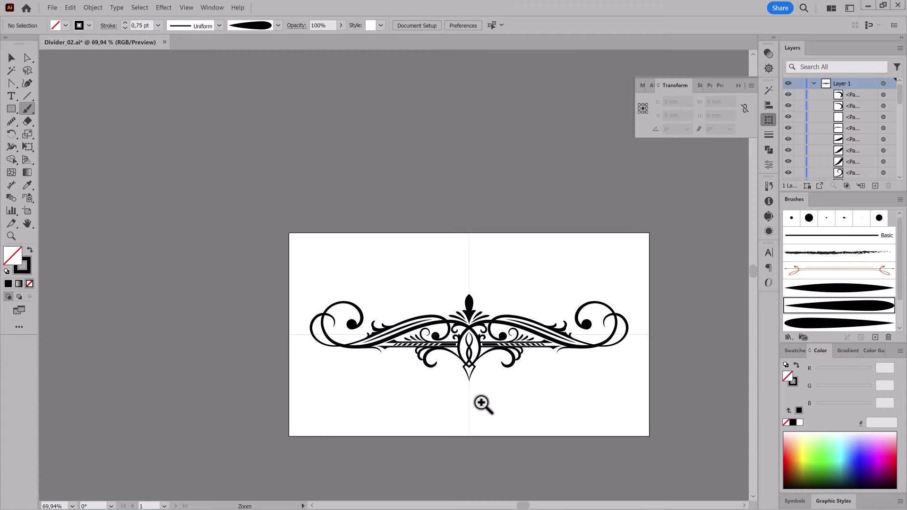
drag(482, 405, 515, 342)
scroll(515, 342, up, 5)
scroll(541, 388, down, 2)
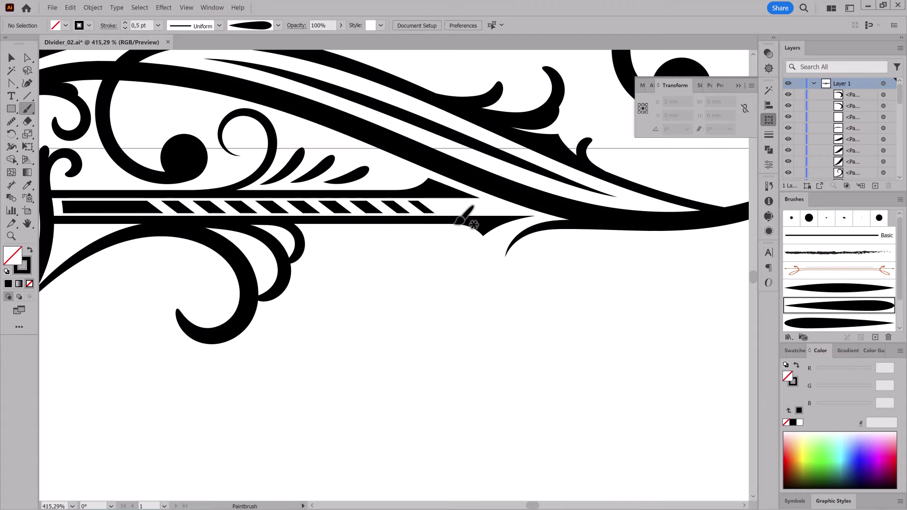
drag(465, 226, 468, 225)
scroll(584, 257, down, 4)
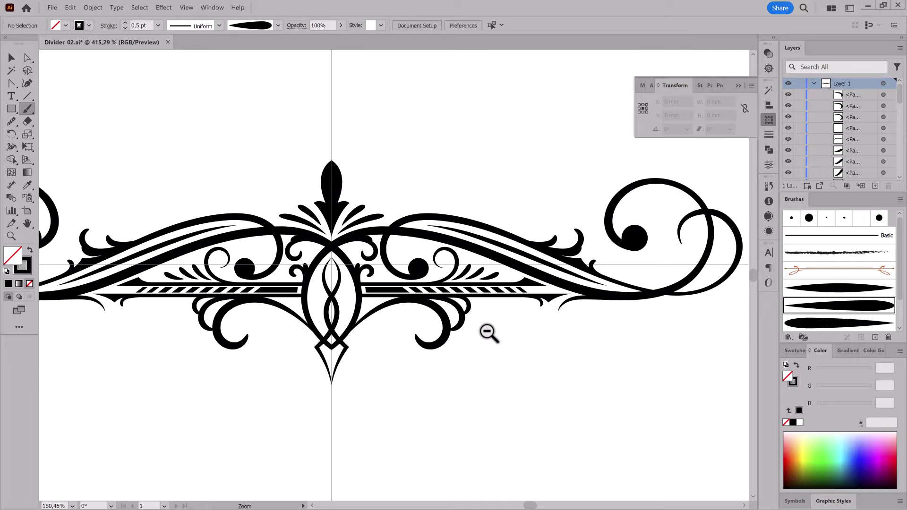
scroll(462, 366, down, 2)
drag(376, 344, 372, 343)
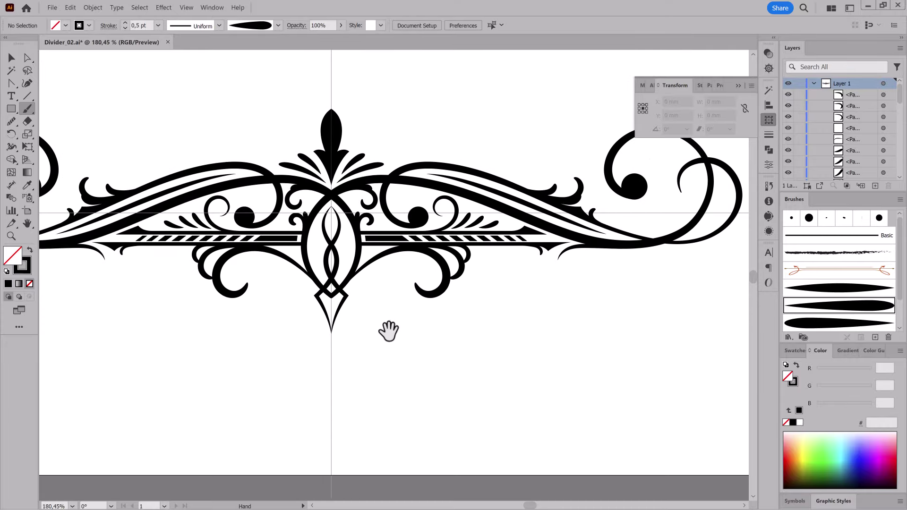
scroll(431, 322, up, 5)
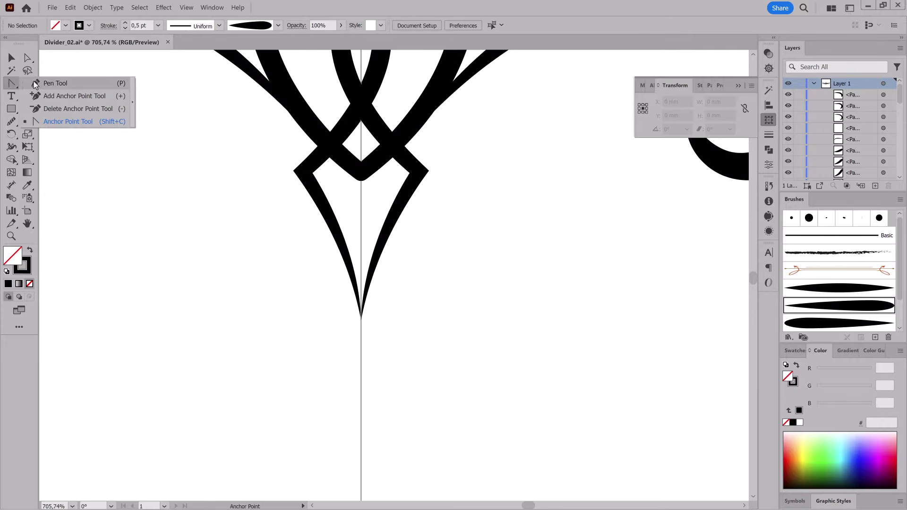
Draw a pointed diamond outline below the bottom centre tip and refine its anchors.
drag(11, 83, 54, 81)
drag(361, 243, 368, 259)
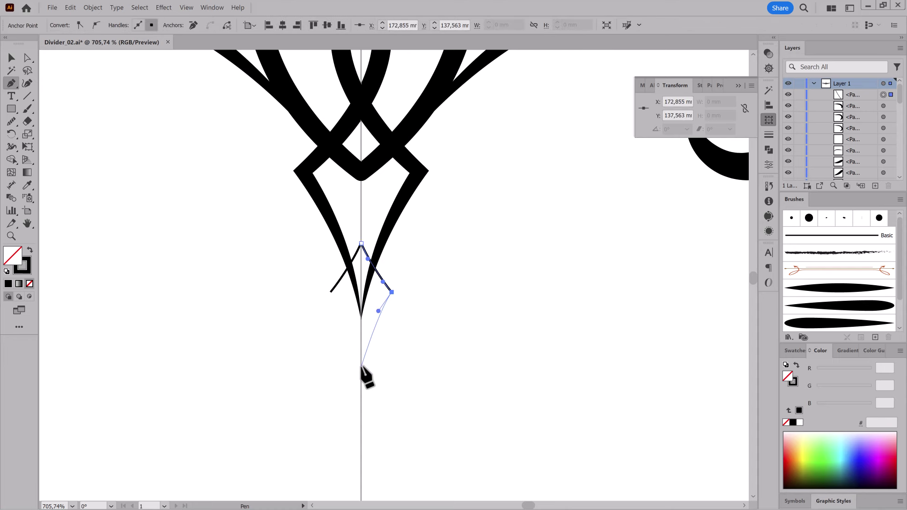
drag(361, 366, 358, 384)
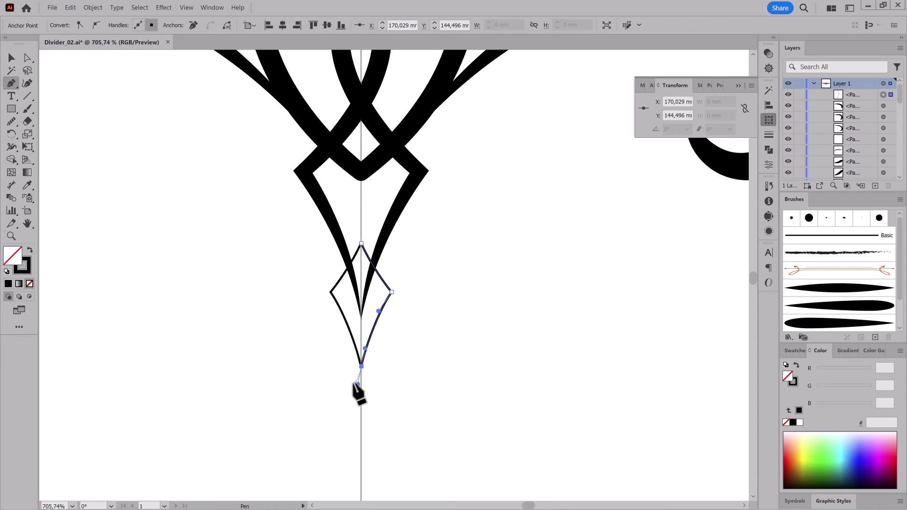
click(362, 243)
key(a)
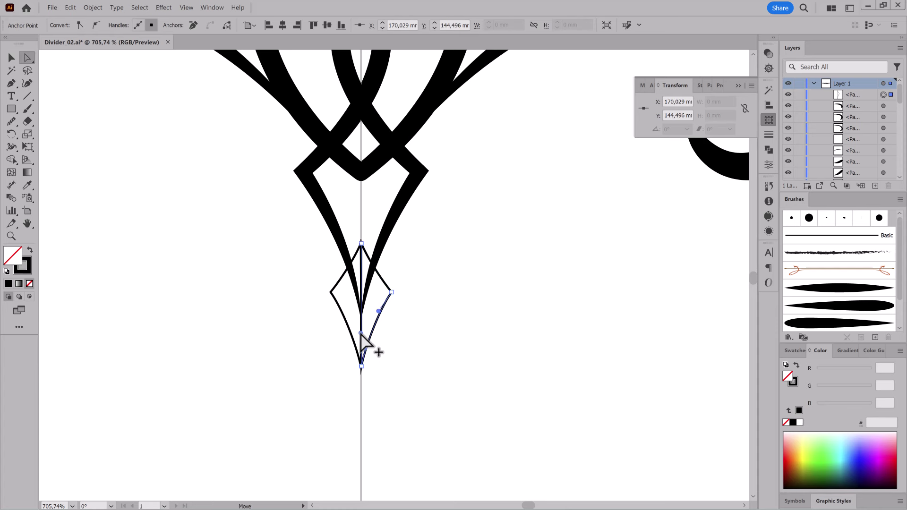
drag(339, 357, 378, 352)
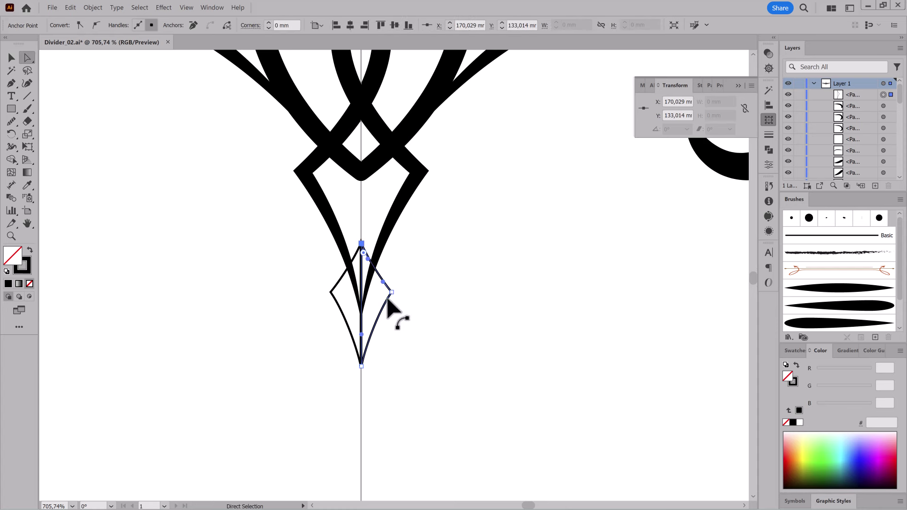
drag(362, 366, 361, 370)
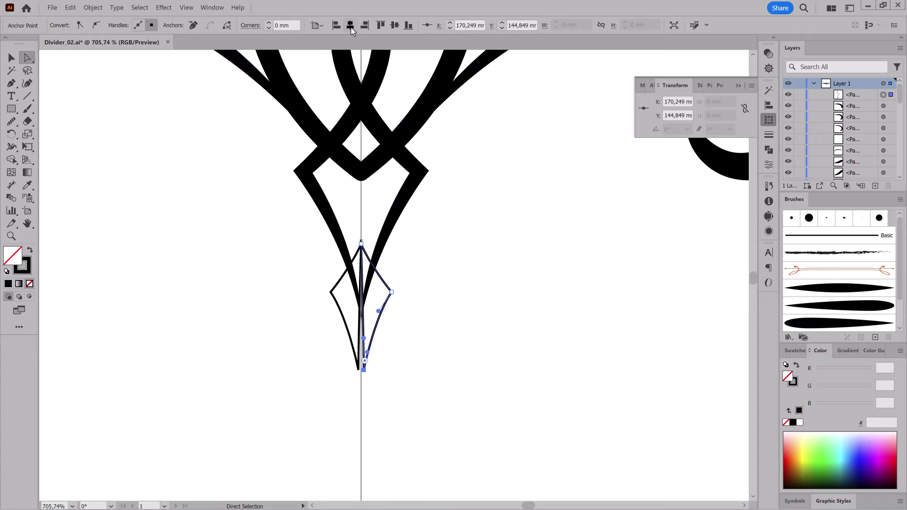
Make the diamond solid black and check it with the whole divider in view.
click(796, 366)
click(456, 256)
scroll(384, 320, down, 5)
scroll(437, 295, up, 5)
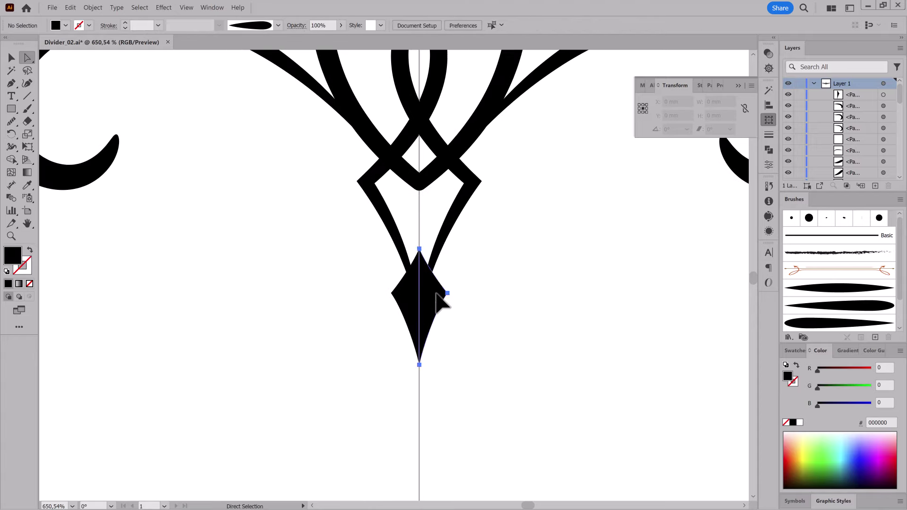
click(441, 269)
click(506, 324)
scroll(506, 324, down, 10)
scroll(476, 401, up, 2)
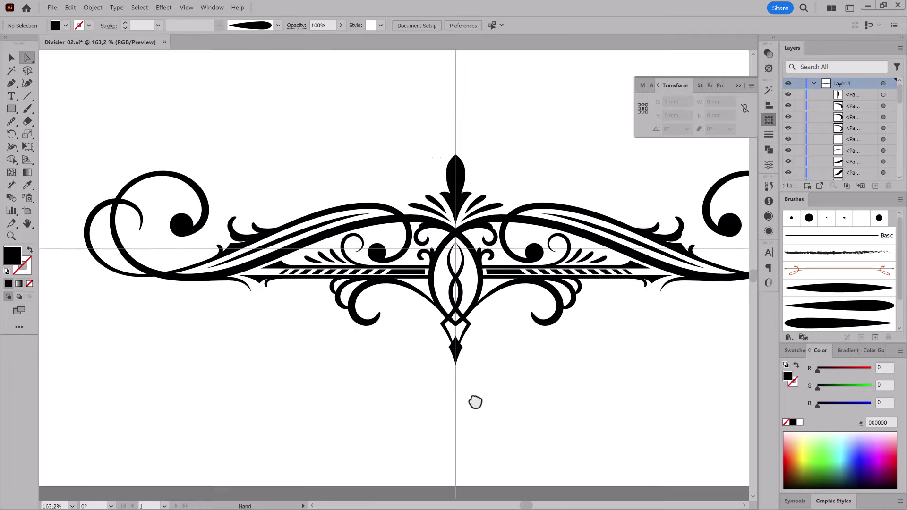
scroll(511, 386, down, 2)
drag(510, 386, 512, 352)
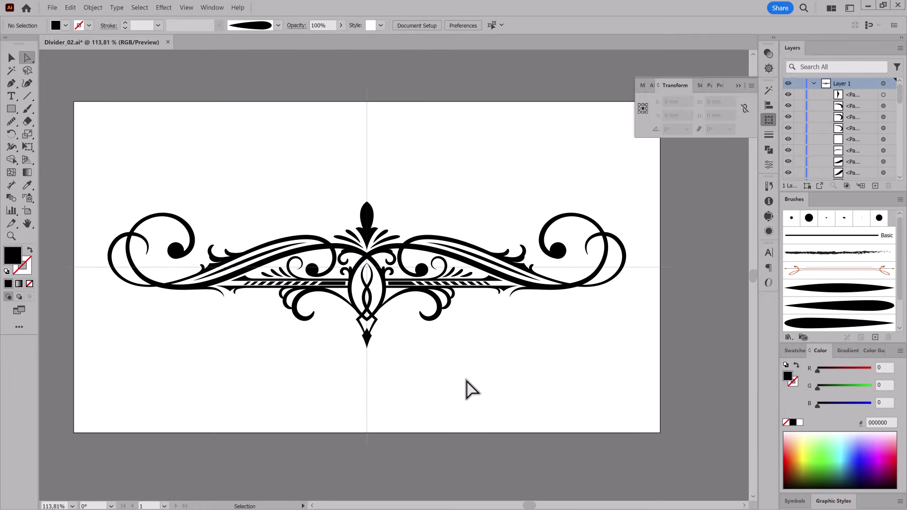
Save the document.
scroll(466, 388, up, 1)
click(53, 7)
click(71, 76)
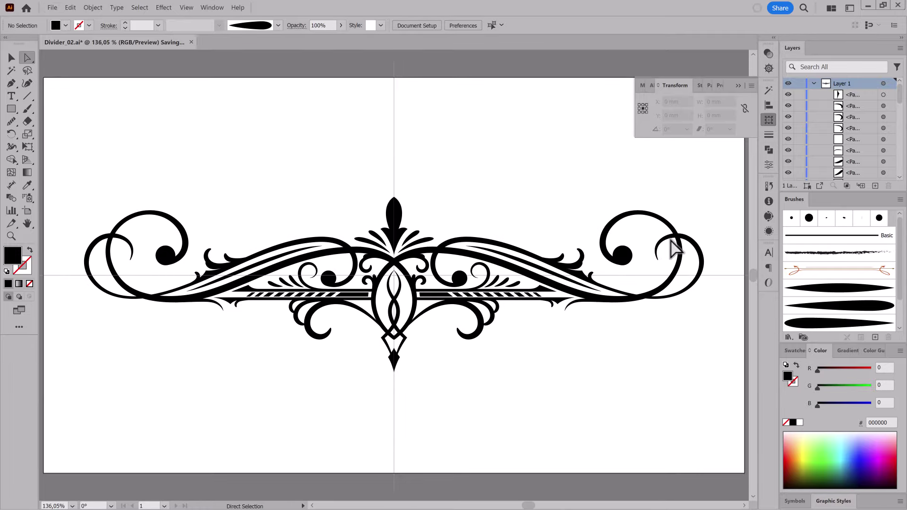
Duplicate Layer 1, rename the original to Backup, and lock it.
click(814, 83)
right_click(861, 103)
click(870, 109)
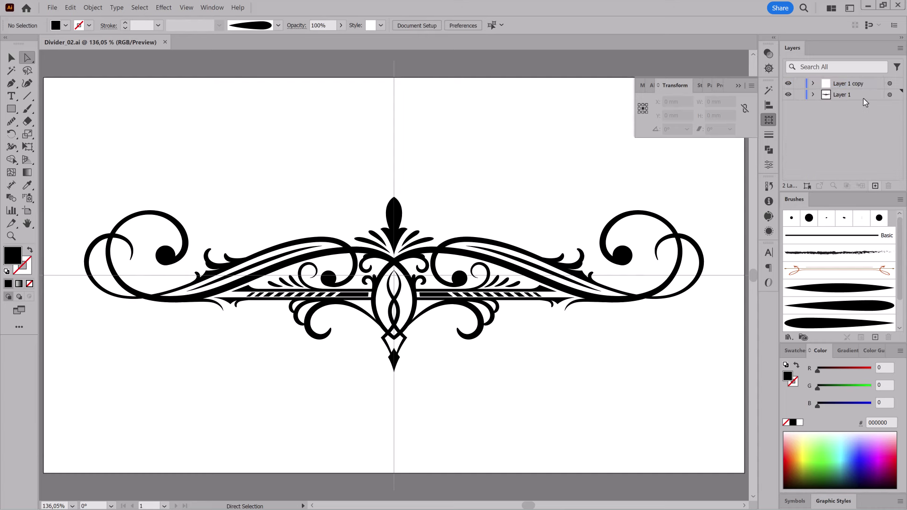
double_click(835, 94)
text(up)
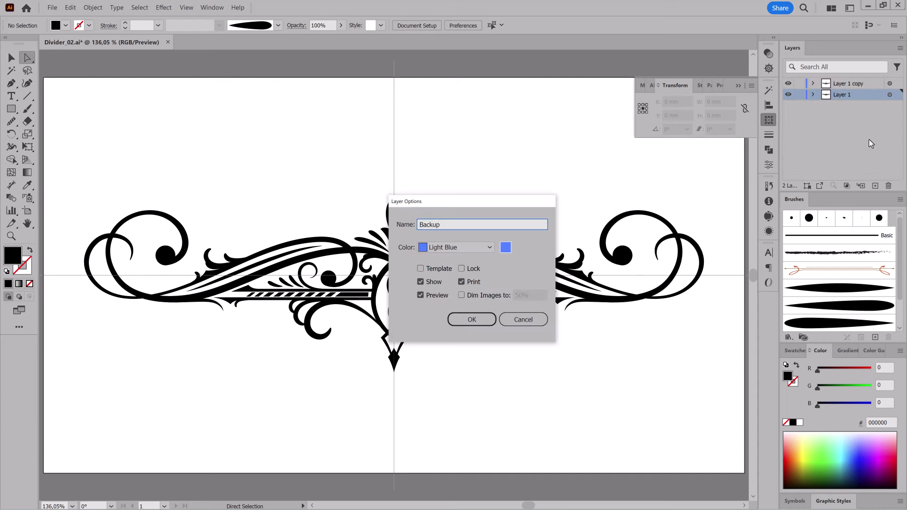
key(Return)
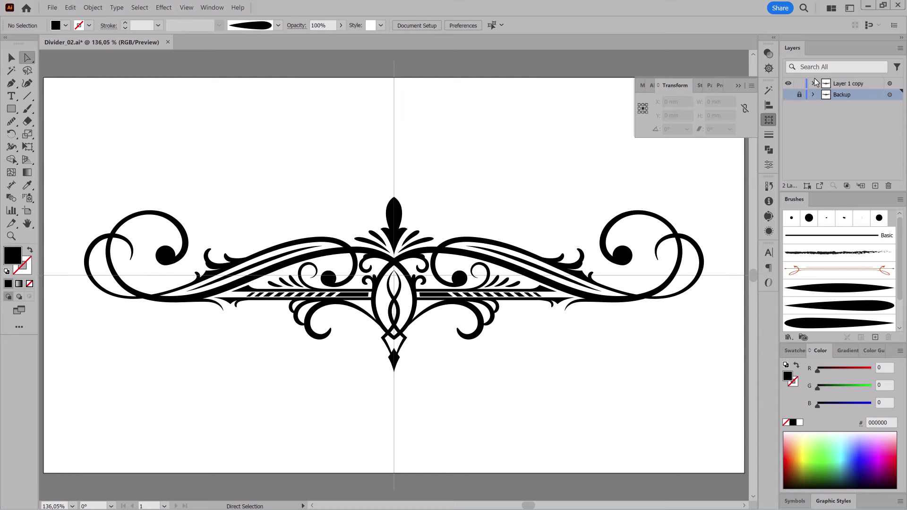
click(813, 83)
Select all artwork on Layer 1 copy and convert its strokes with Outline Stroke.
scroll(841, 142, down, 5)
click(788, 153)
scroll(832, 133, up, 5)
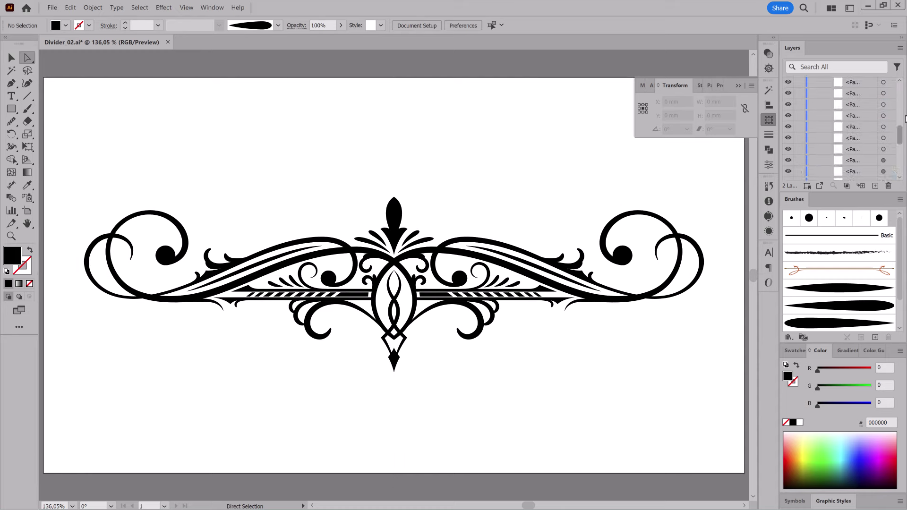
click(884, 83)
click(93, 7)
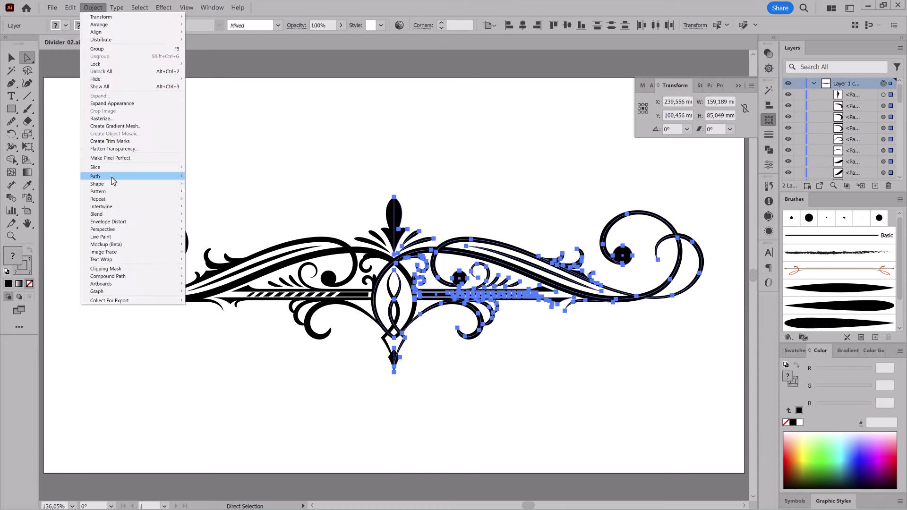
click(217, 194)
drag(489, 264, 608, 384)
mouse_move(95, 176)
alt+click(346, 198)
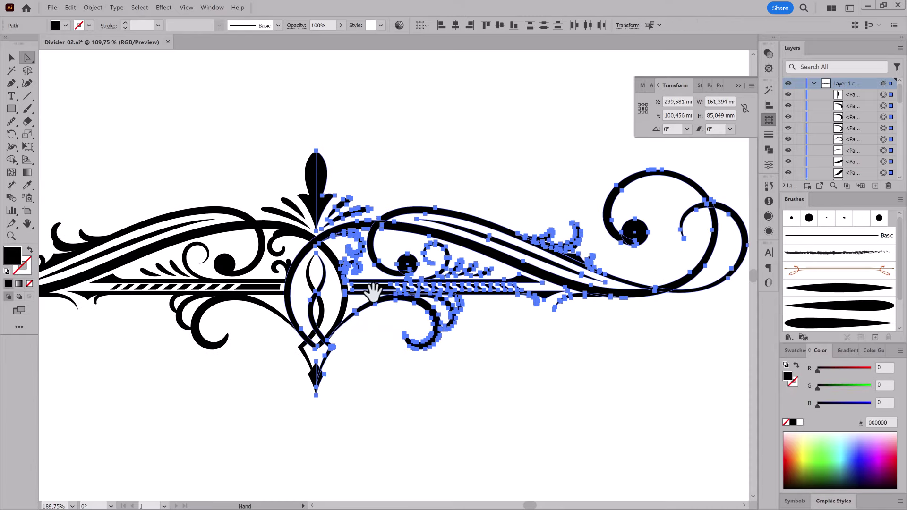
Group all of the divider's outlined paths together.
click(93, 7)
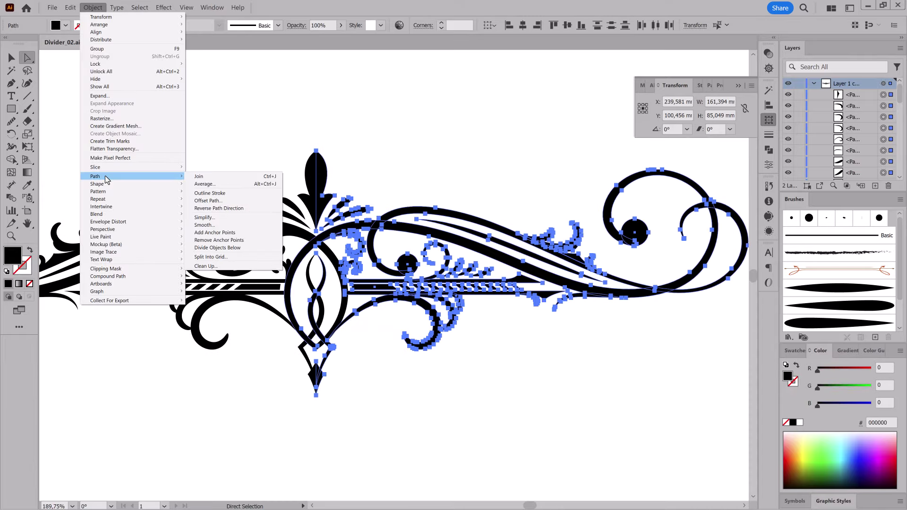
click(883, 83)
click(93, 7)
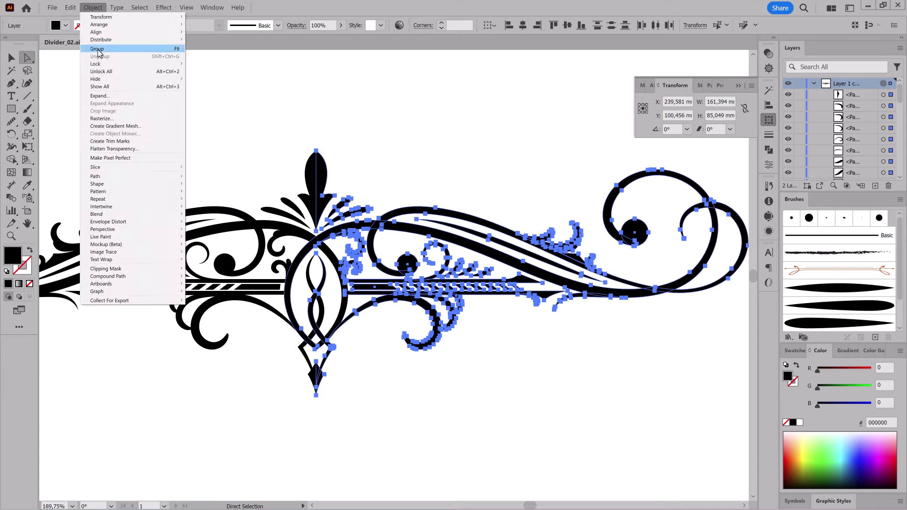
click(883, 84)
click(94, 7)
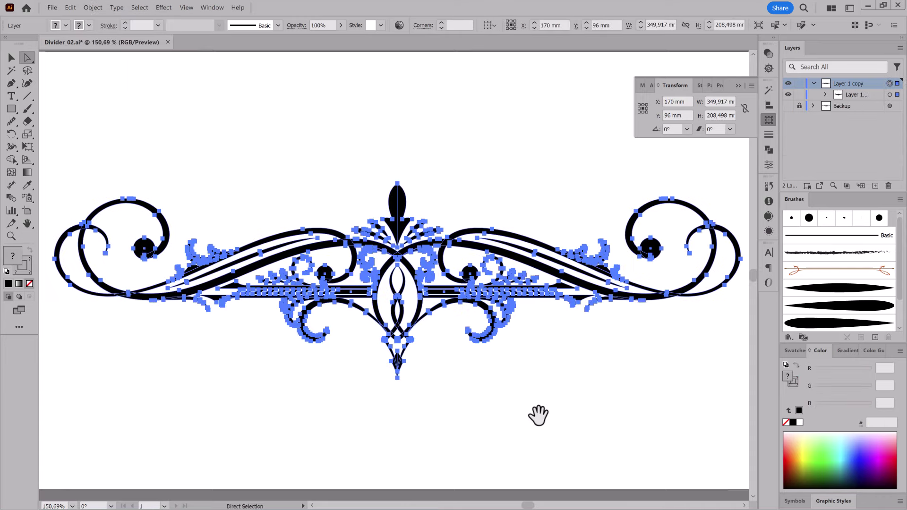
Simplify the divider's paths, reducing 900 anchor points to 456.
scroll(622, 257, up, 5)
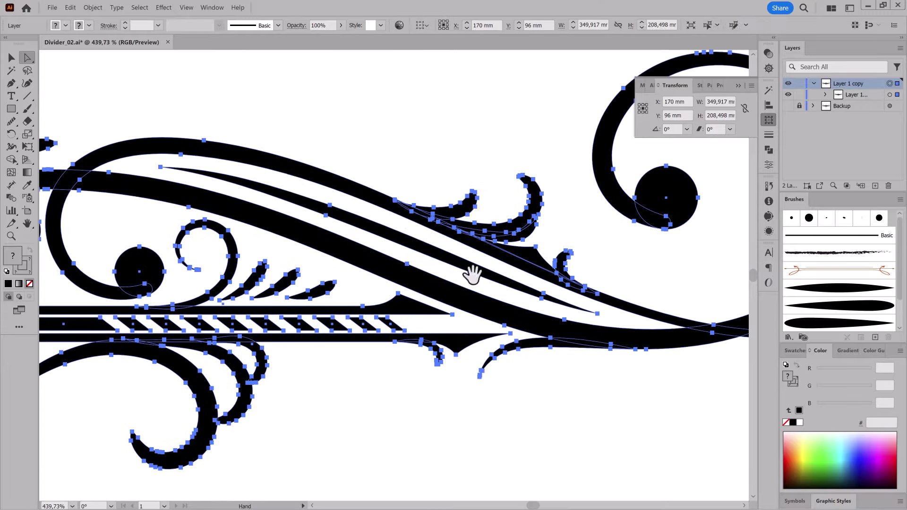
click(93, 7)
mouse_move(99, 157)
click(238, 197)
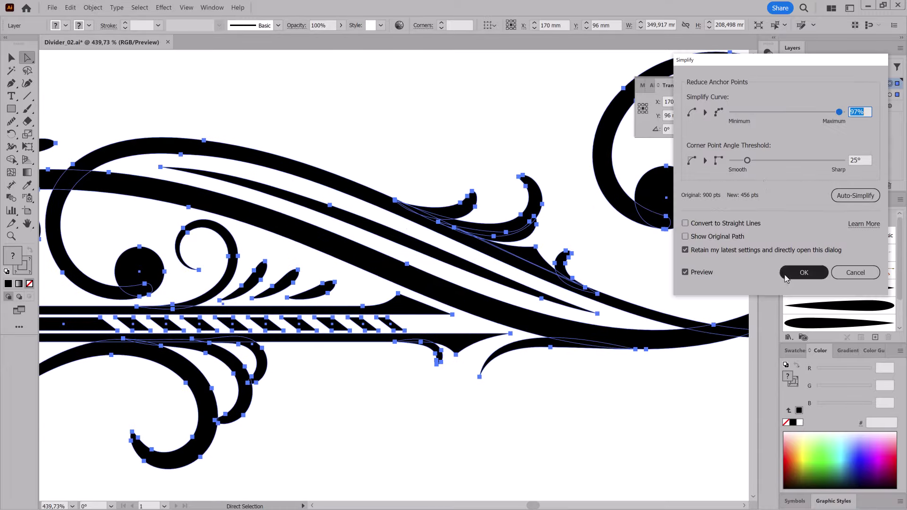
key(Return)
Merge the paths with Pathfinder Unite and copy the small leftover compound path.
drag(449, 291, 571, 276)
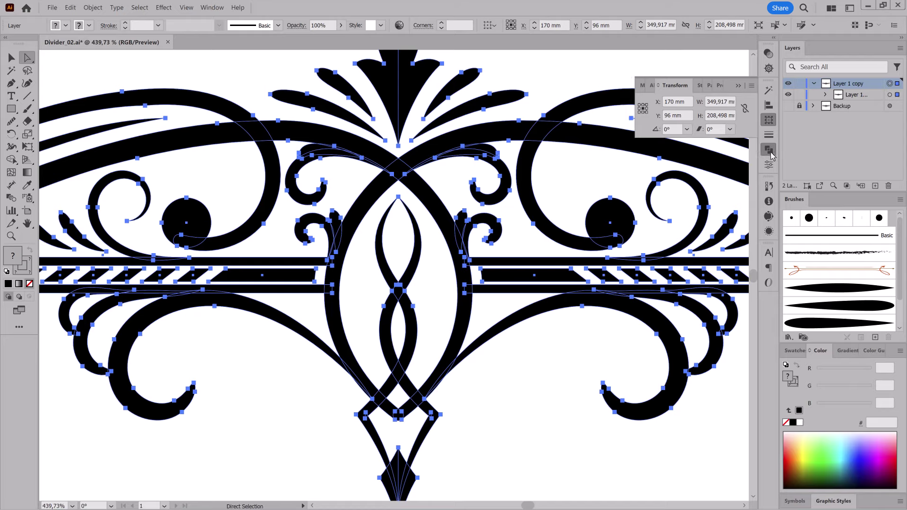
click(769, 150)
click(645, 114)
scroll(415, 310, up, 5)
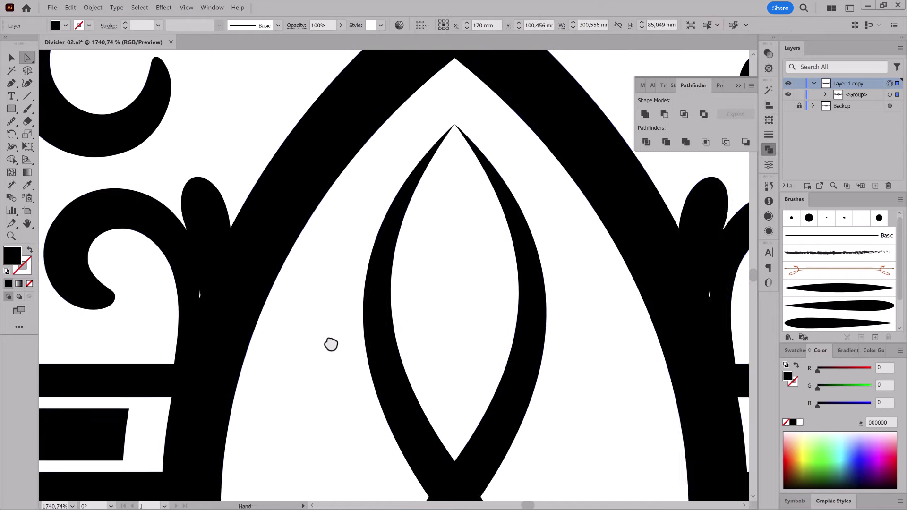
click(201, 296)
click(70, 7)
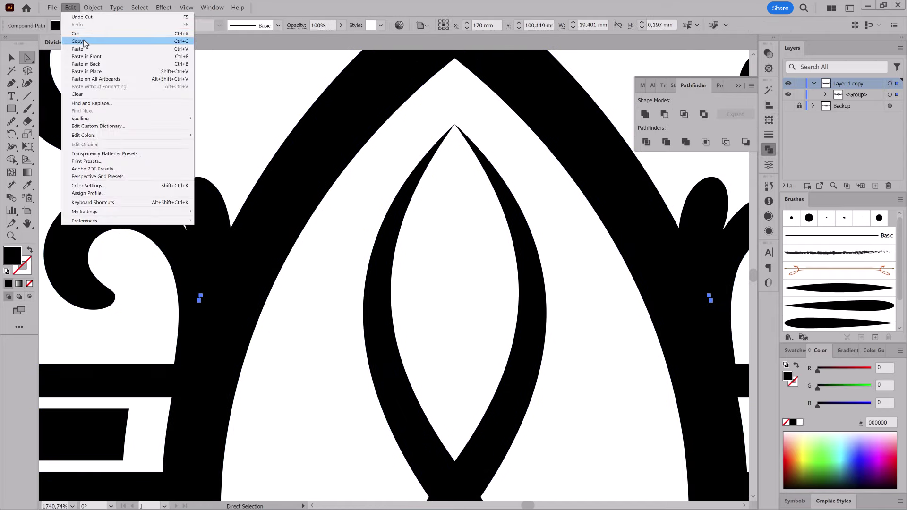
click(78, 41)
key(ctrl+shift+a)
scroll(541, 351, down, 10)
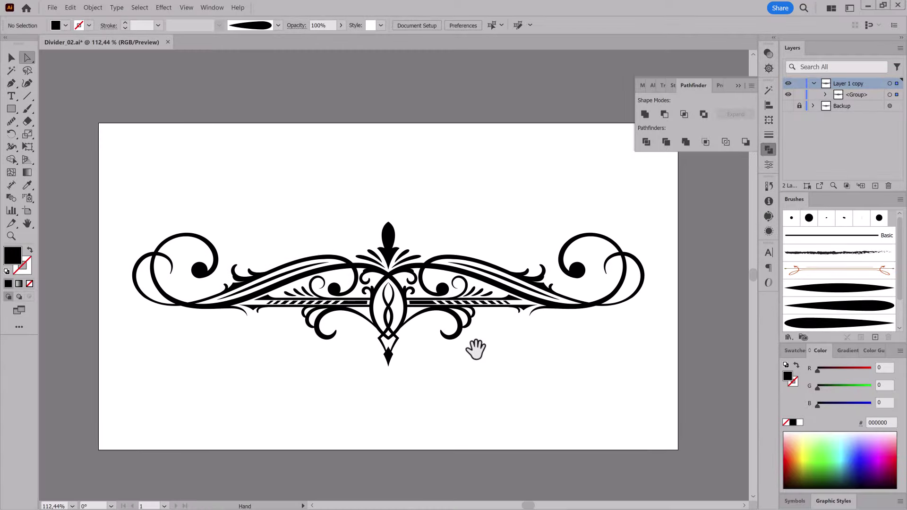
Shrink the divider group with Free Transform and place a smaller duplicate above it.
key(ctrl+a)
key(ctrl+shift+a)
key(ctrl+a)
key(ctrl+h)
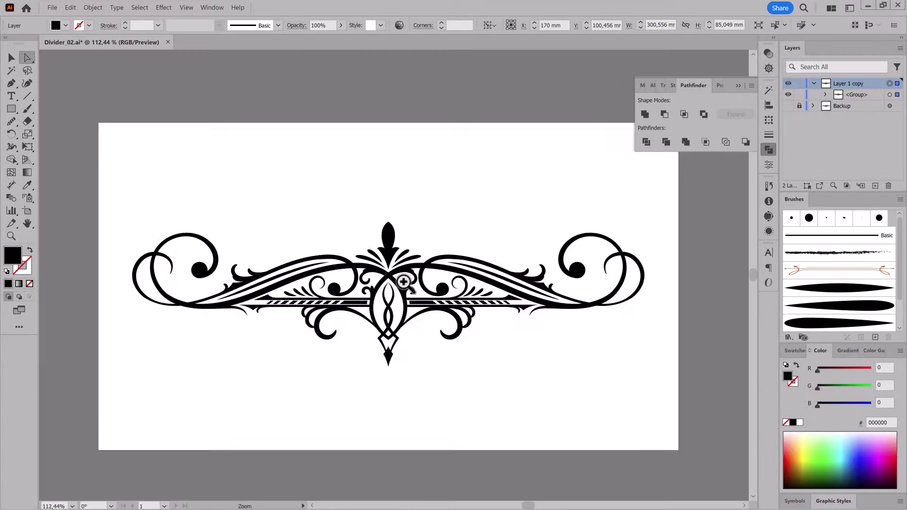
scroll(403, 282, up, 5)
scroll(577, 328, down, 5)
click(890, 95)
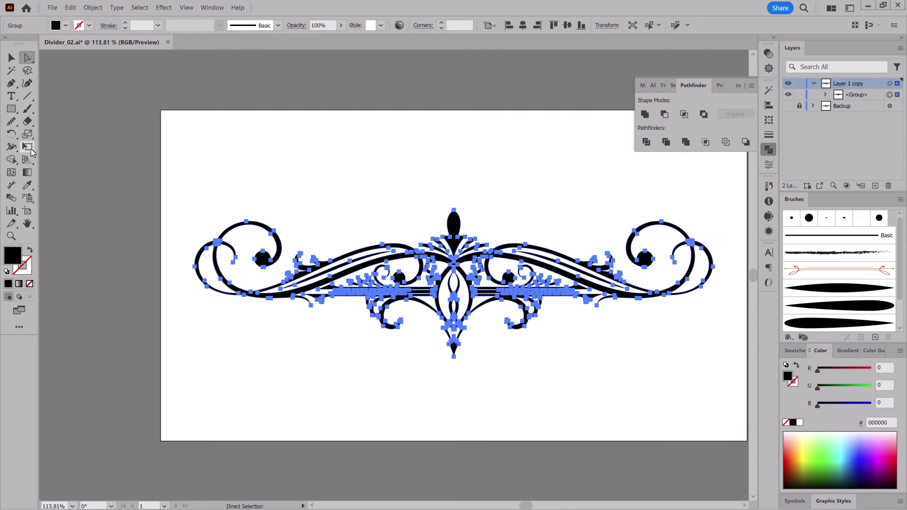
click(28, 146)
drag(715, 208, 664, 216)
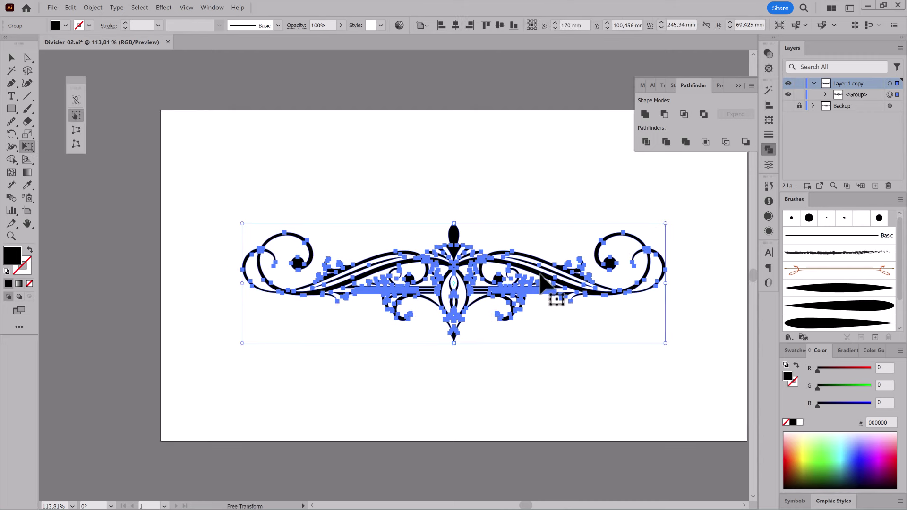
drag(540, 283, 562, 174)
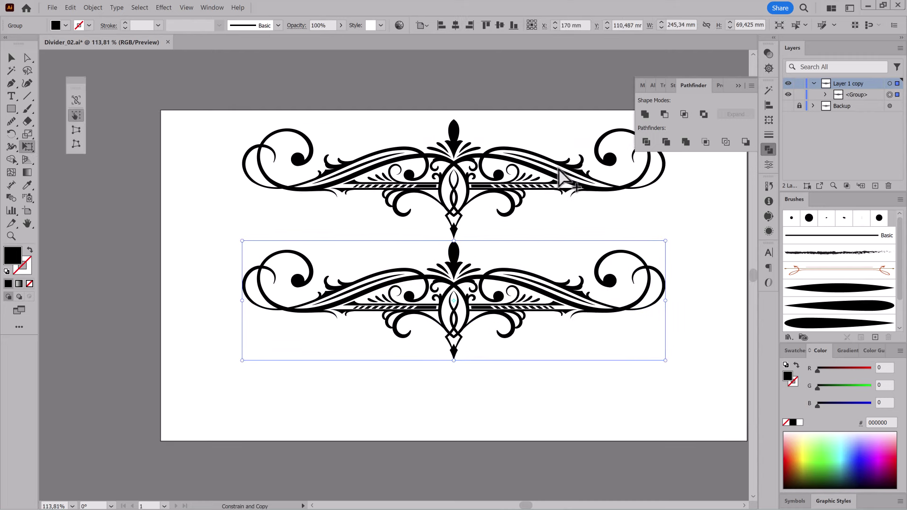
drag(666, 119, 633, 126)
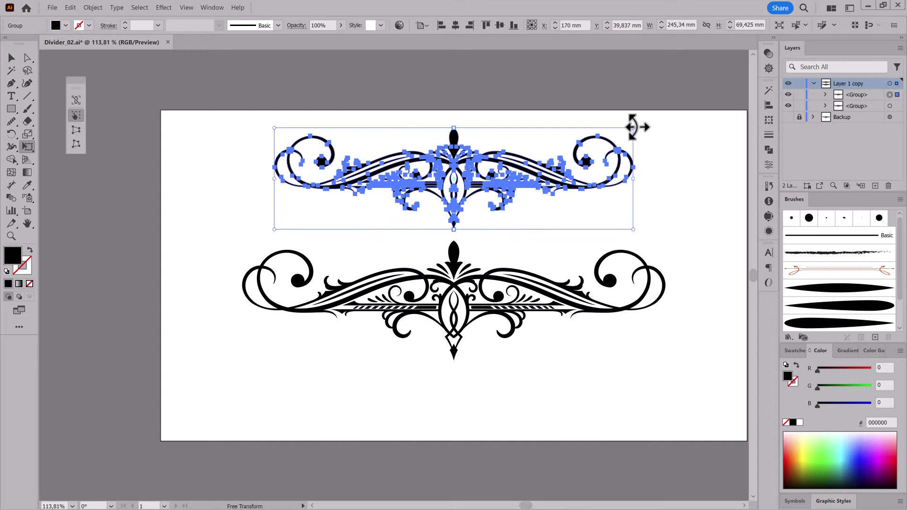
Fill the top divider with a gold gradient from the Metals library, with edges hidden.
click(66, 25)
click(10, 92)
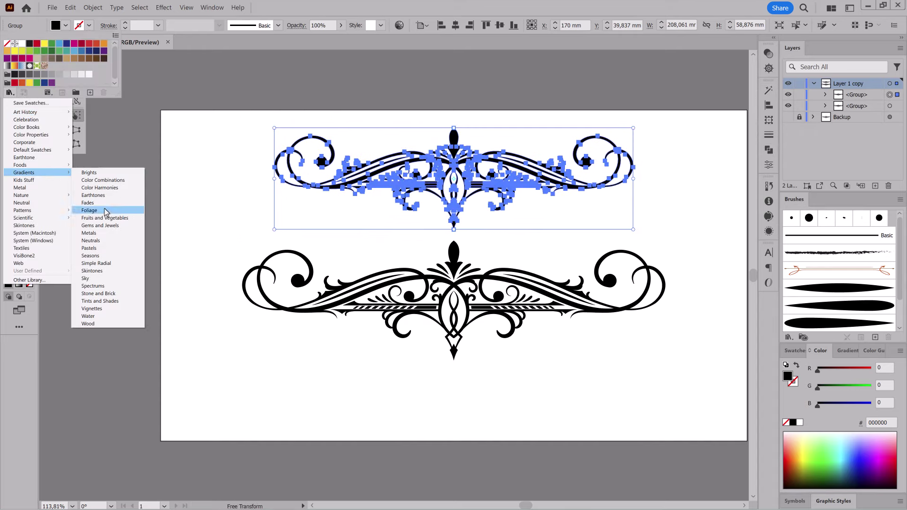
click(109, 236)
click(186, 8)
click(196, 215)
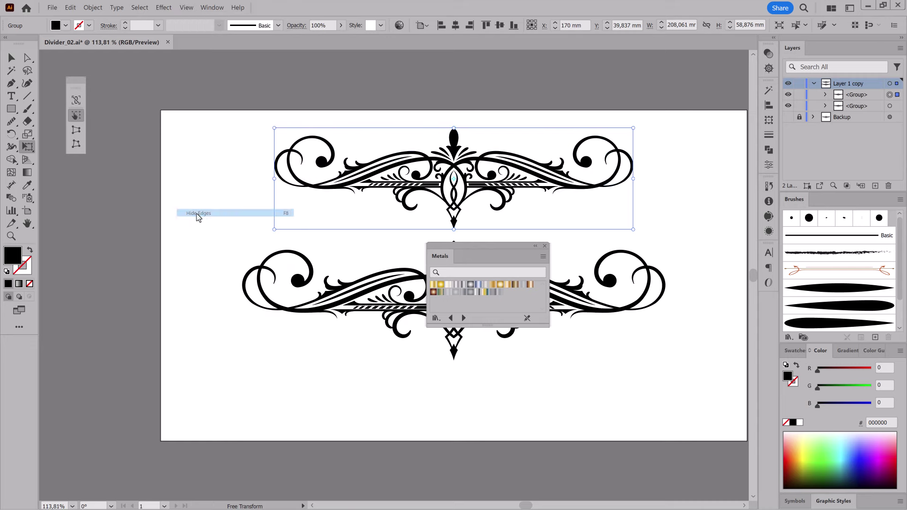
click(508, 285)
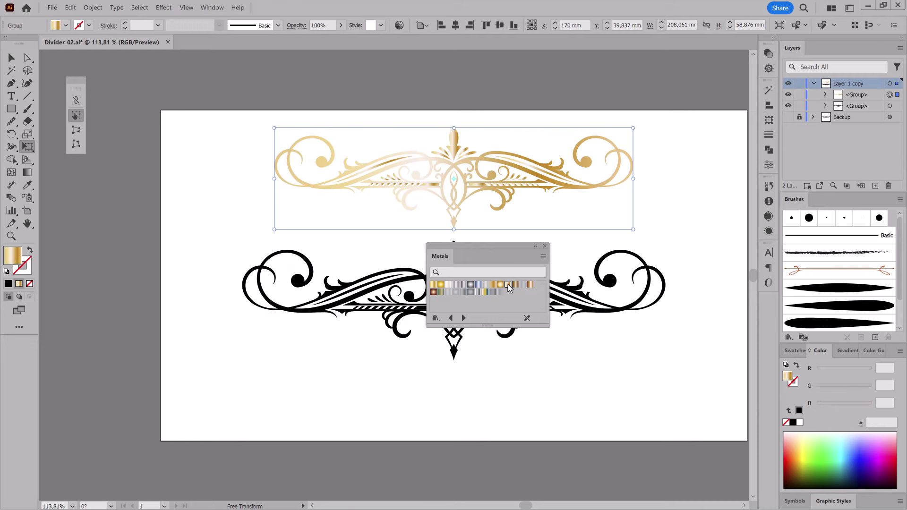
Switch to a brown metal gradient and run it diagonally across the top divider.
click(27, 172)
drag(334, 202, 591, 105)
click(529, 285)
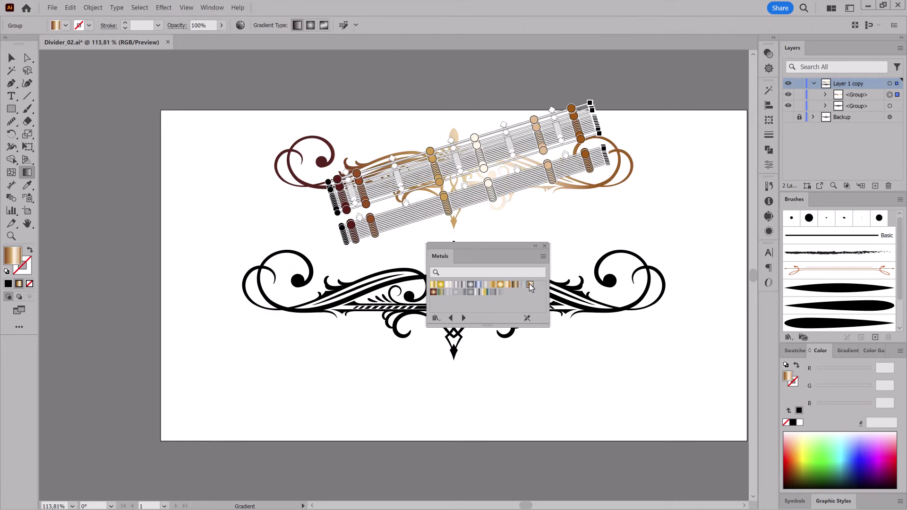
drag(627, 130, 285, 222)
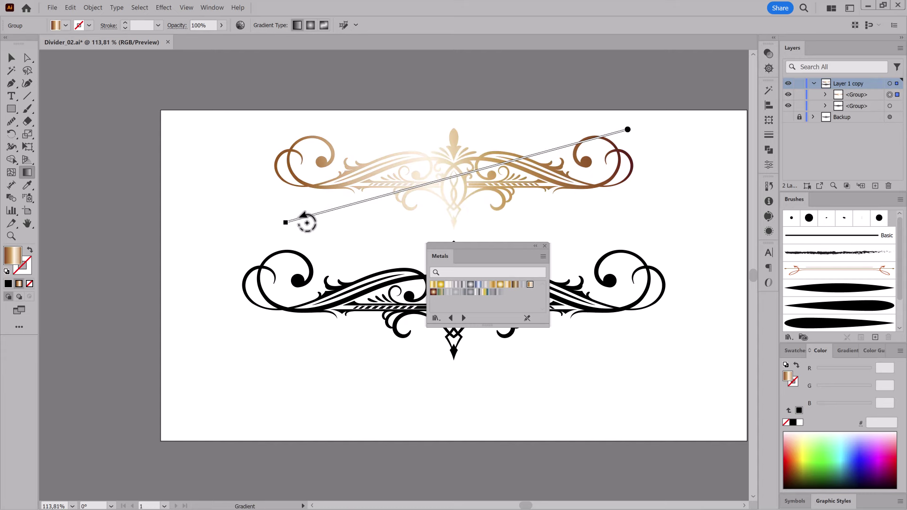
key(ctrl)
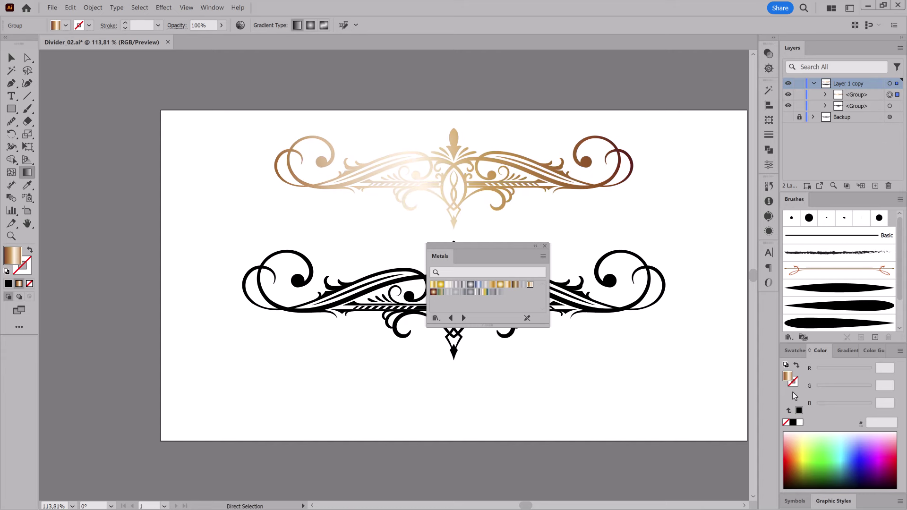
Give the divider a 0.5 pt metal gradient outline aligned inside the shape.
click(515, 285)
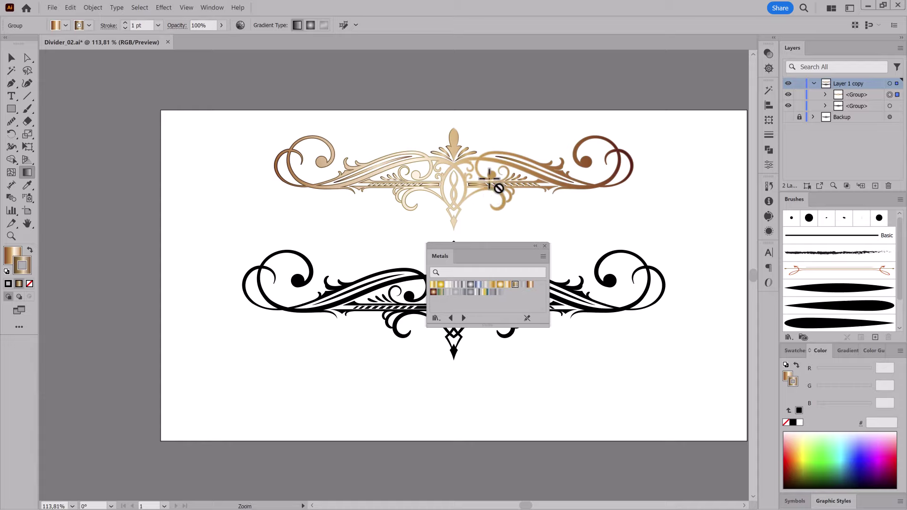
scroll(501, 183, up, 5)
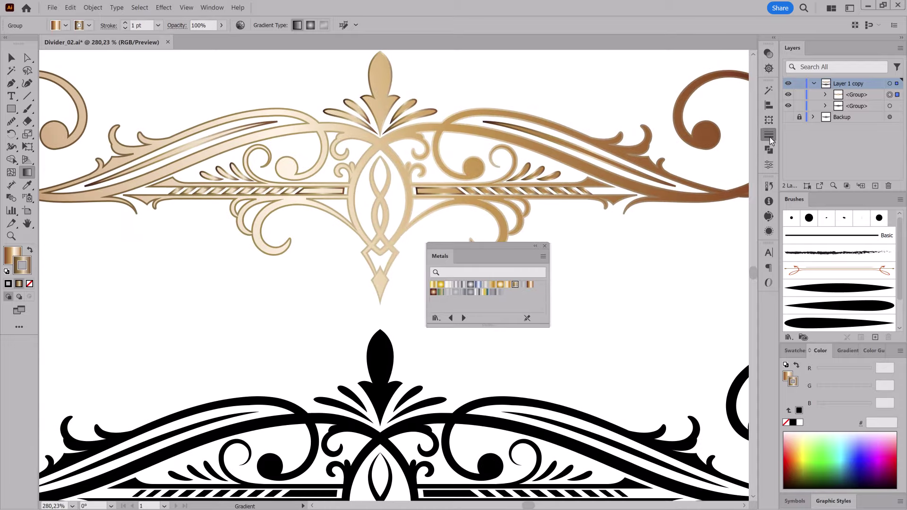
click(770, 140)
scroll(461, 191, up, 5)
click(675, 104)
click(688, 144)
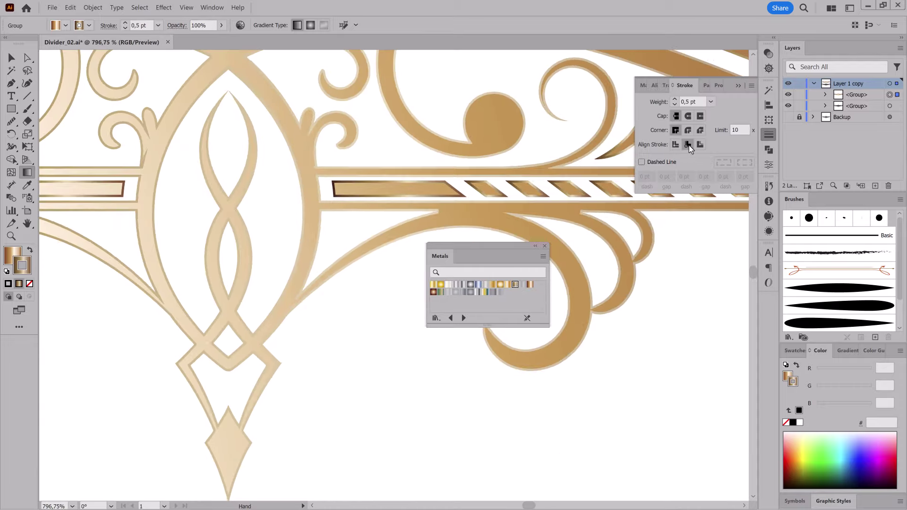
scroll(300, 158, down, 7)
drag(468, 168, 432, 184)
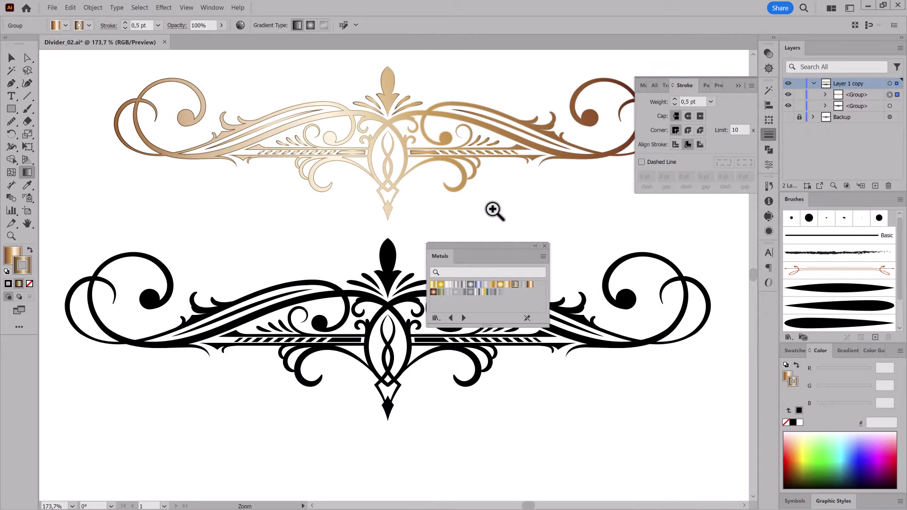
scroll(491, 208, down, 3)
click(544, 246)
Place a smaller copy of the gold divider below the black divider.
key(v)
drag(189, 106, 611, 219)
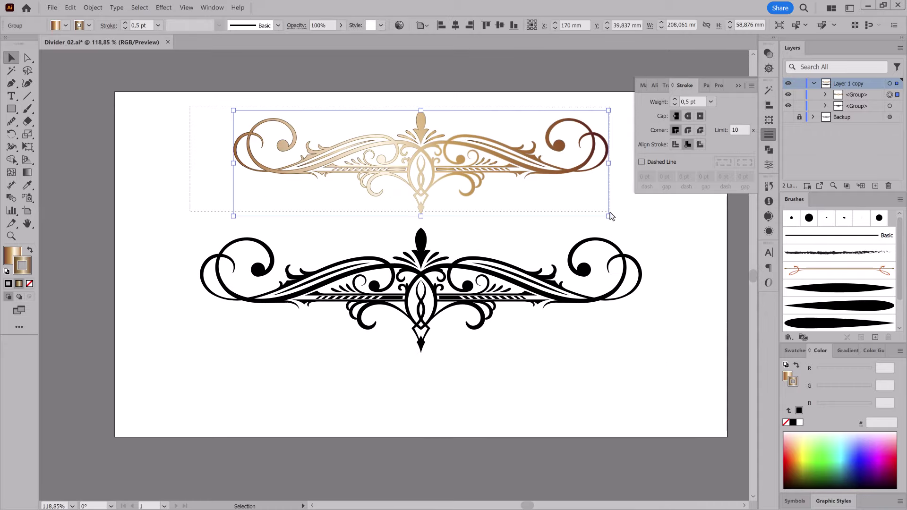
drag(496, 159, 502, 371)
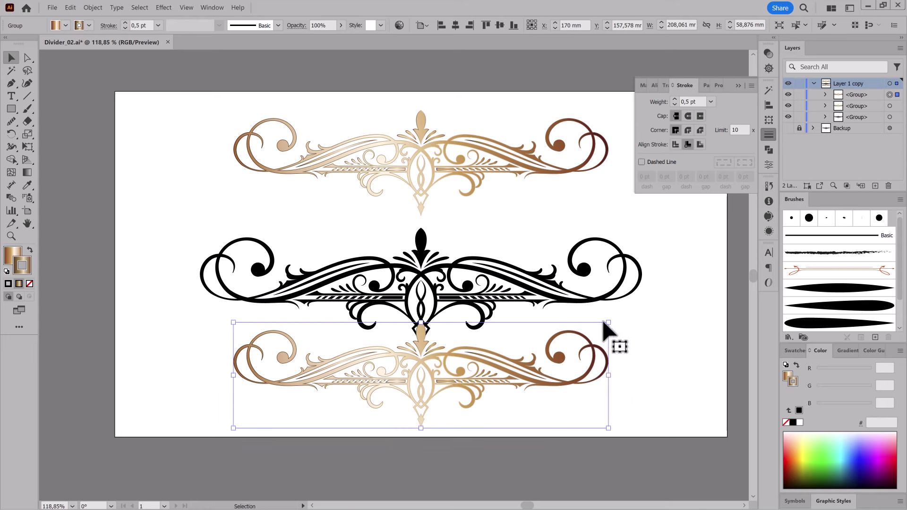
drag(608, 324, 529, 345)
drag(487, 390, 486, 410)
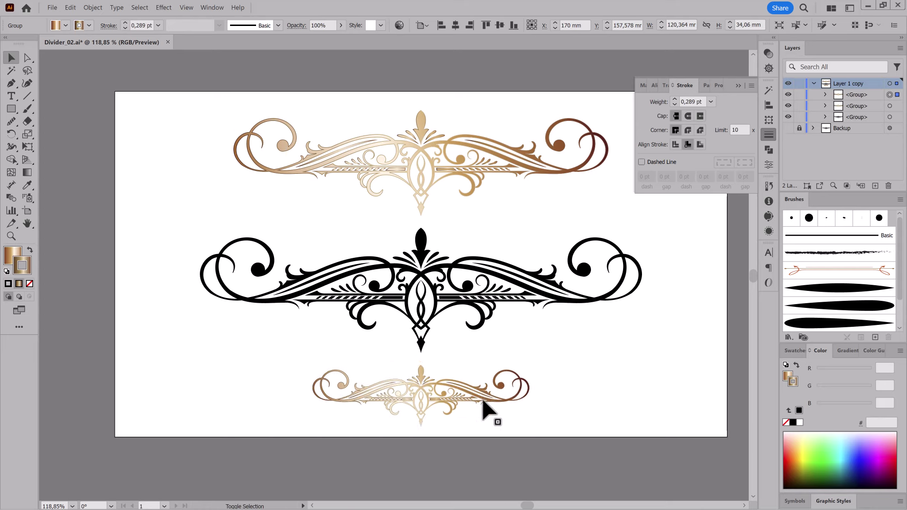
click(657, 337)
click(814, 83)
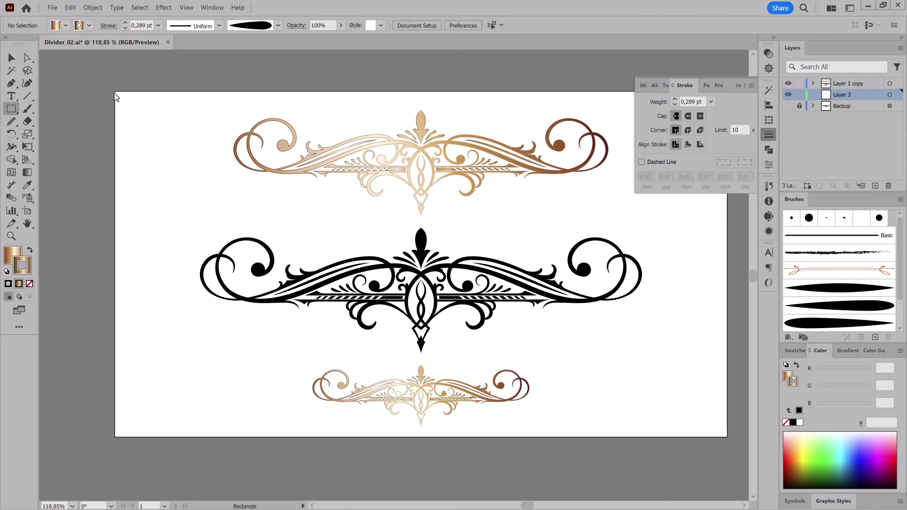
Draw a dark grey rectangle behind the top divider, snapped to the artboard top edges.
mouse_move(119, 93)
mouse_down()
mouse_move(696, 188)
mouse_move(722, 209)
mouse_up()
key(e)
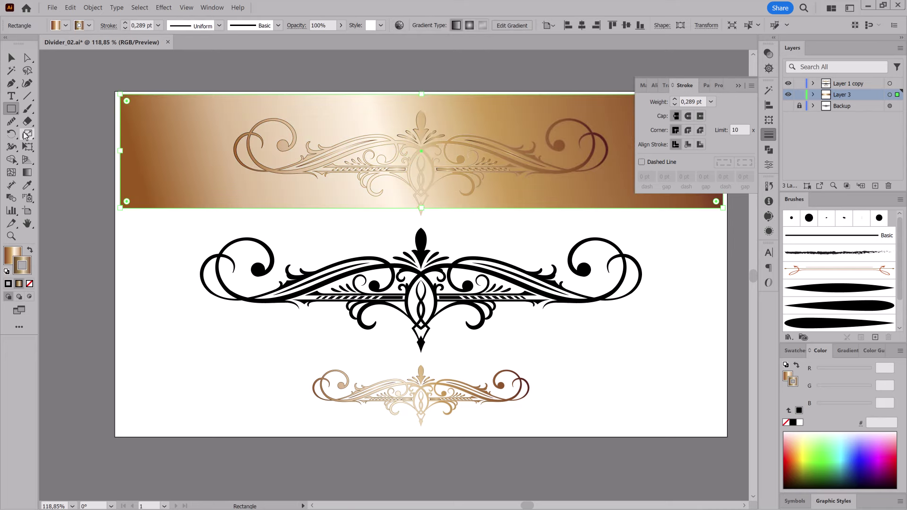
click(187, 7)
click(201, 220)
drag(120, 94, 114, 91)
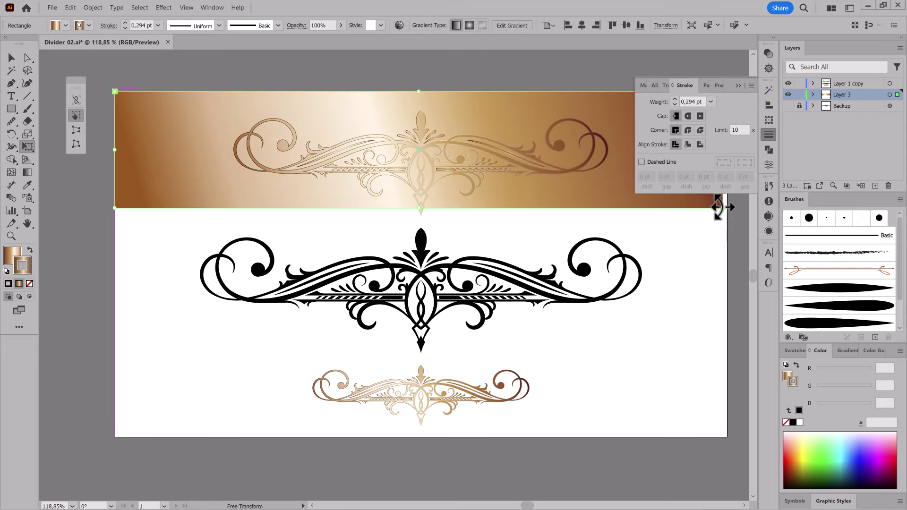
drag(723, 208, 723, 232)
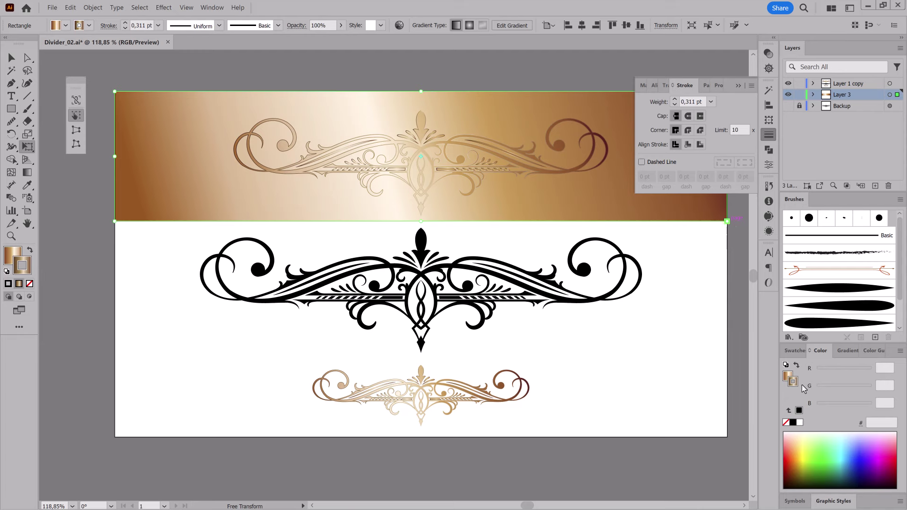
click(797, 350)
click(816, 415)
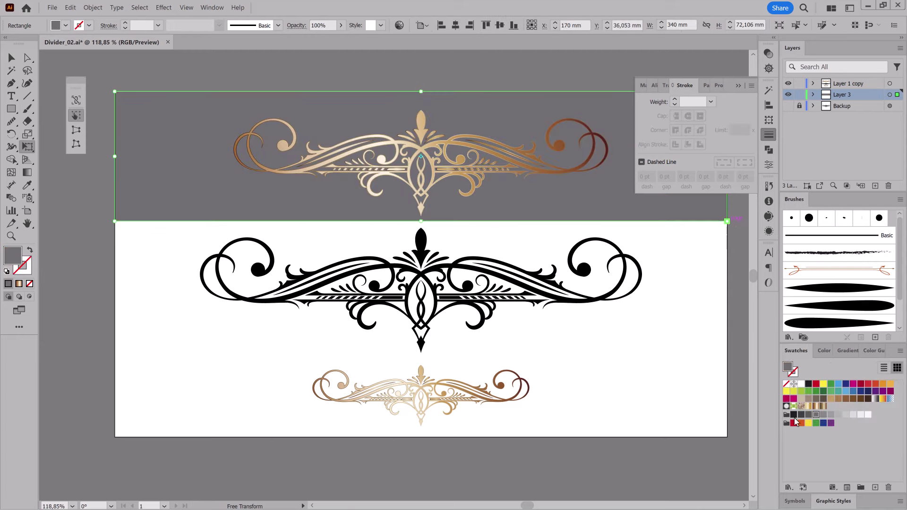
Copy the dark band to the bottom around the small divider and lock the layer.
drag(608, 219, 610, 430)
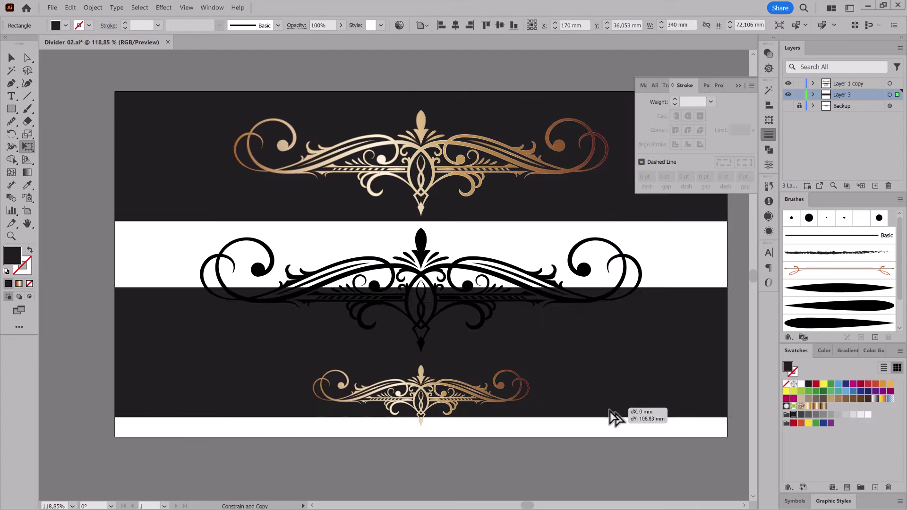
mouse_move(421, 310)
mouse_down()
mouse_move(422, 348)
mouse_move(434, 357)
mouse_up()
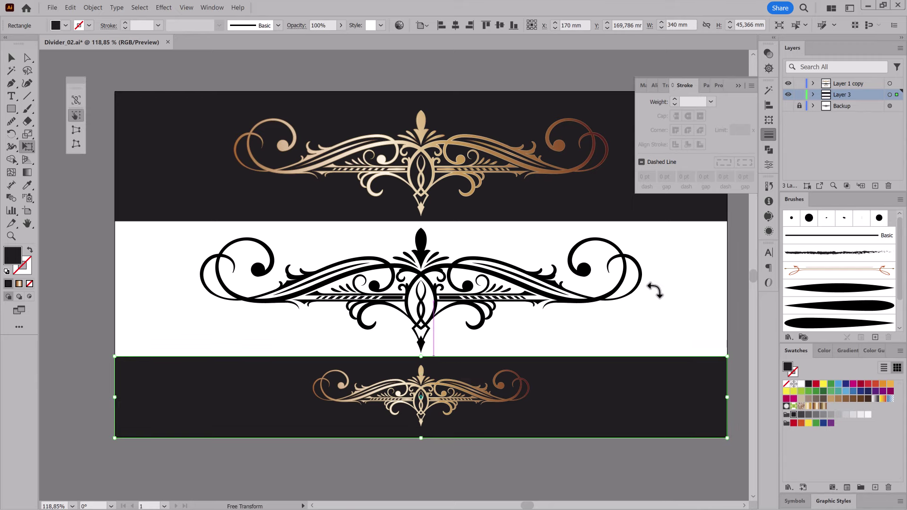
click(799, 95)
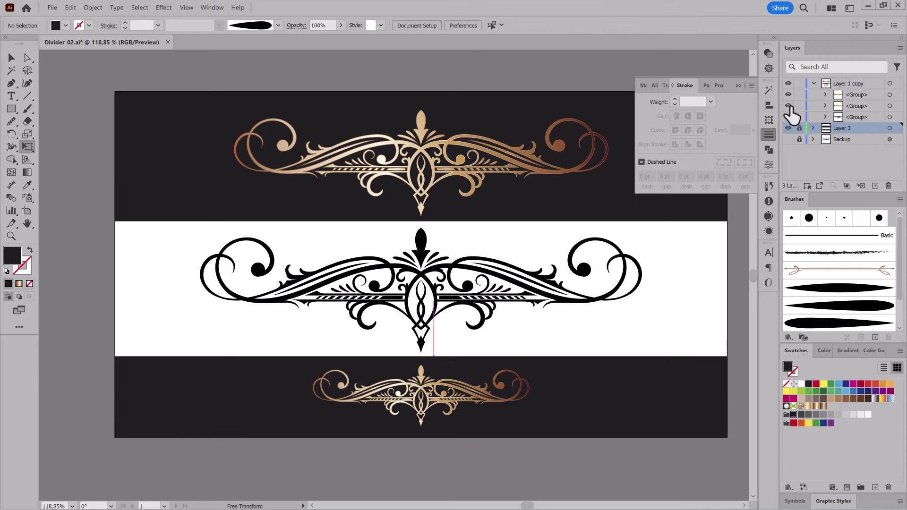
Give the small bottom divider a white fill and no stroke.
click(890, 116)
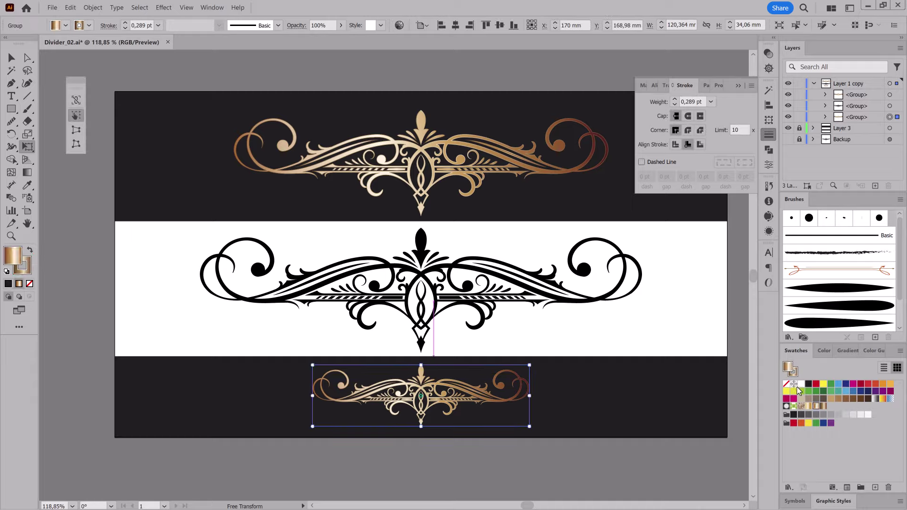
click(801, 384)
scroll(471, 439, up, 5)
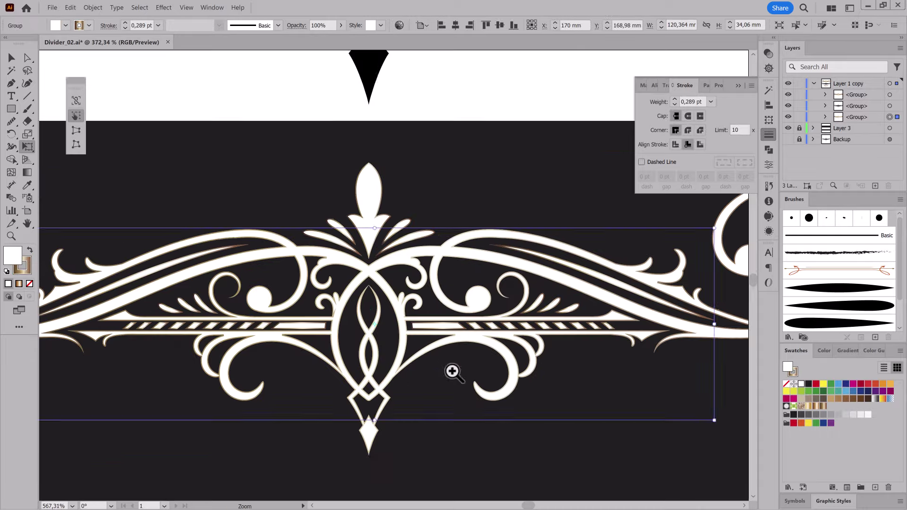
click(786, 384)
scroll(440, 367, down, 1)
scroll(440, 367, down, 3)
scroll(440, 367, down, 1)
Add a second white divider copy beside it and centre the pair in the bottom band.
mouse_move(487, 364)
mouse_down()
mouse_move(315, 364)
mouse_move(543, 353)
mouse_up()
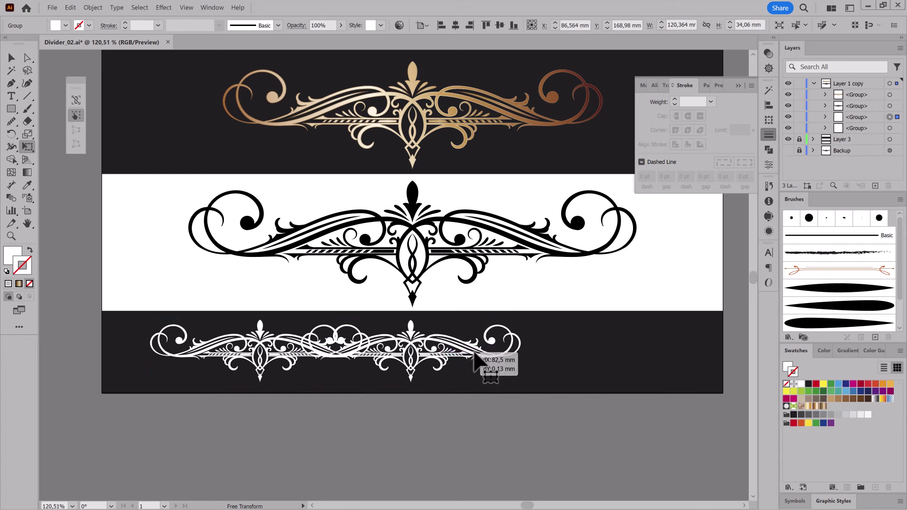
shift+click(889, 128)
drag(494, 334, 535, 333)
click(557, 419)
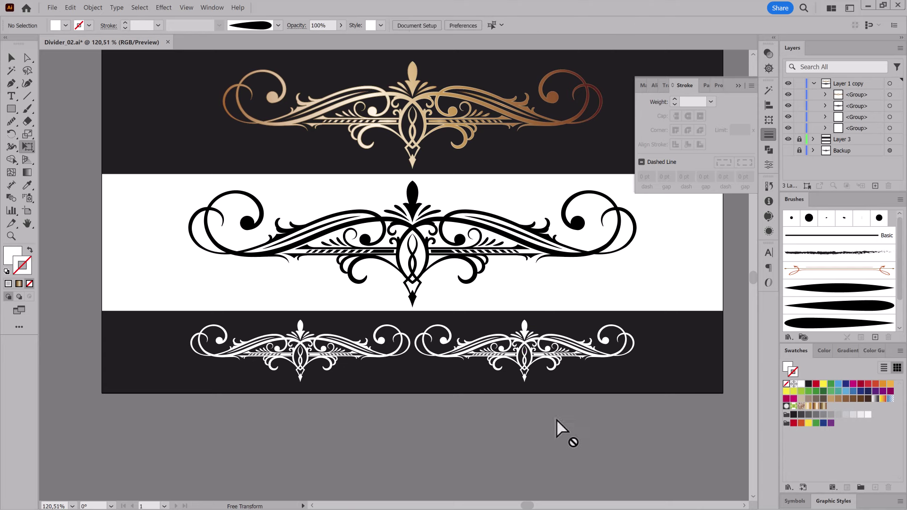
Fill the top background band with black.
click(736, 86)
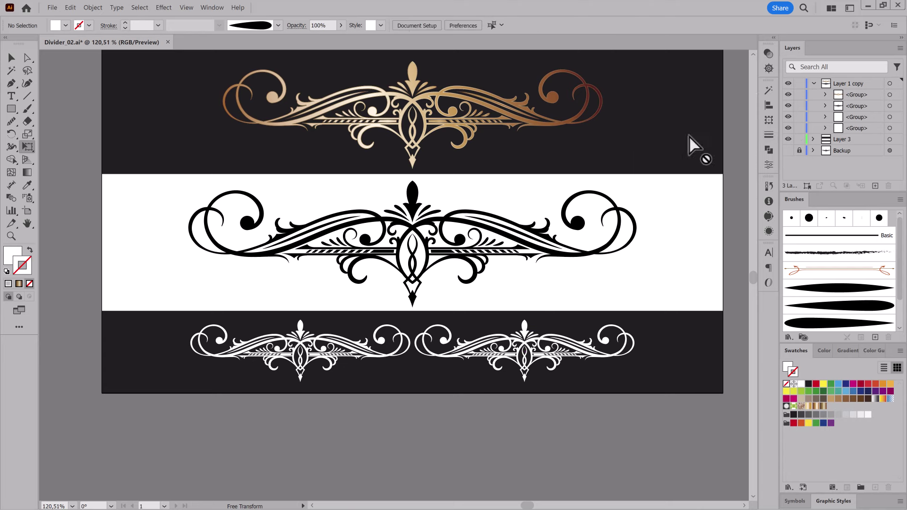
click(698, 158)
click(824, 351)
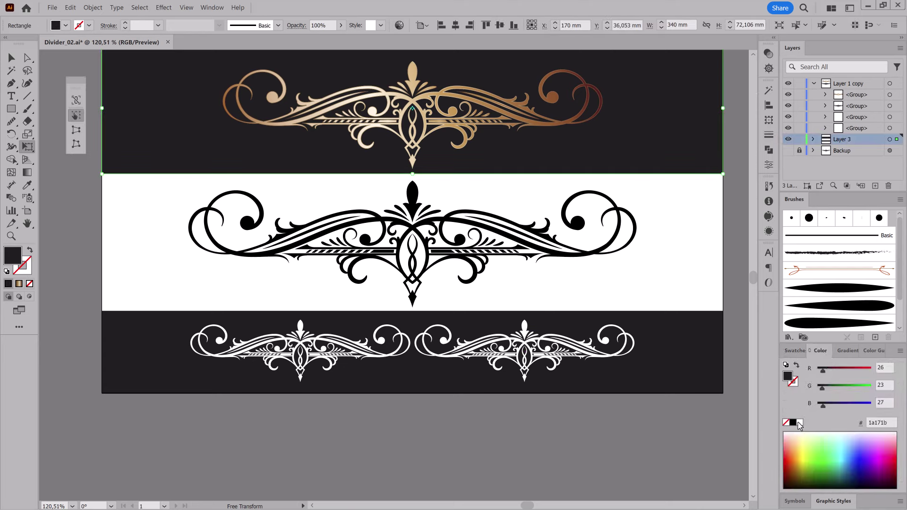
click(792, 422)
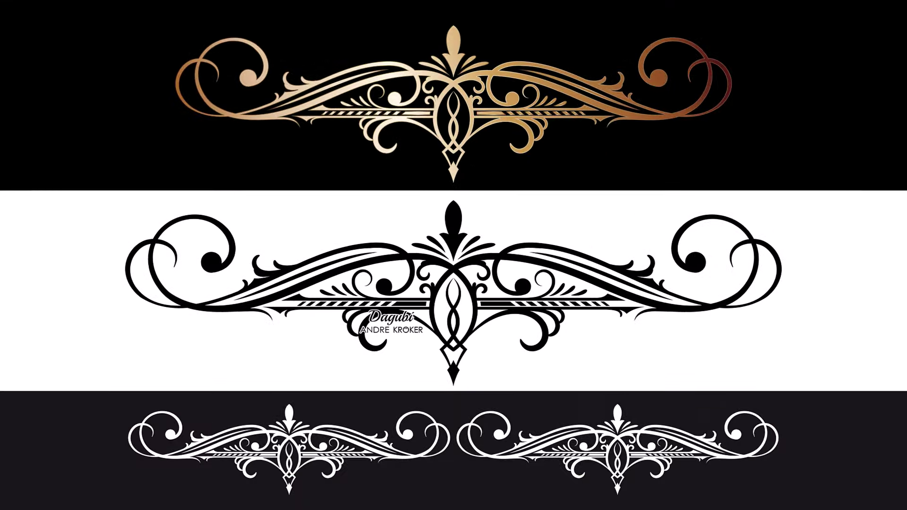